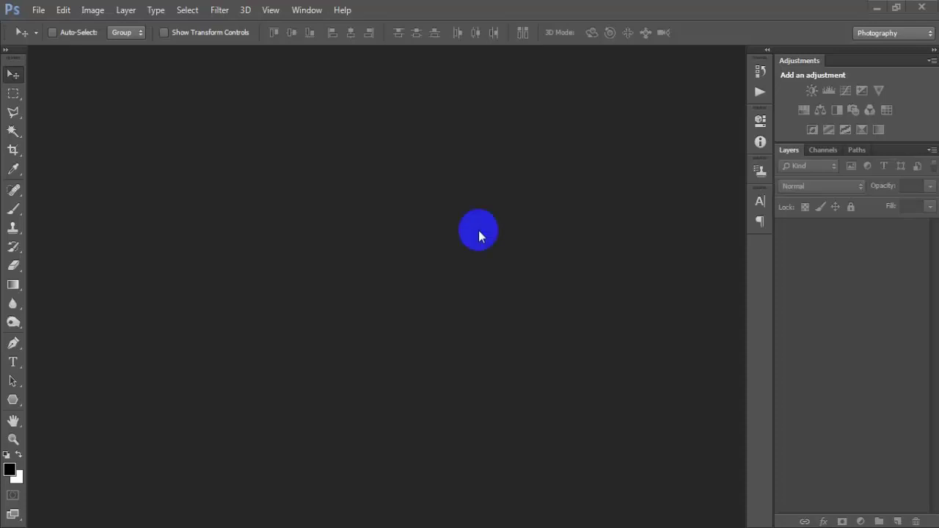
Create a new 1080×1080 px, 300 ppi CMYK Color document and dock it as a tab
left_click(37, 11)
left_click(36, 25)
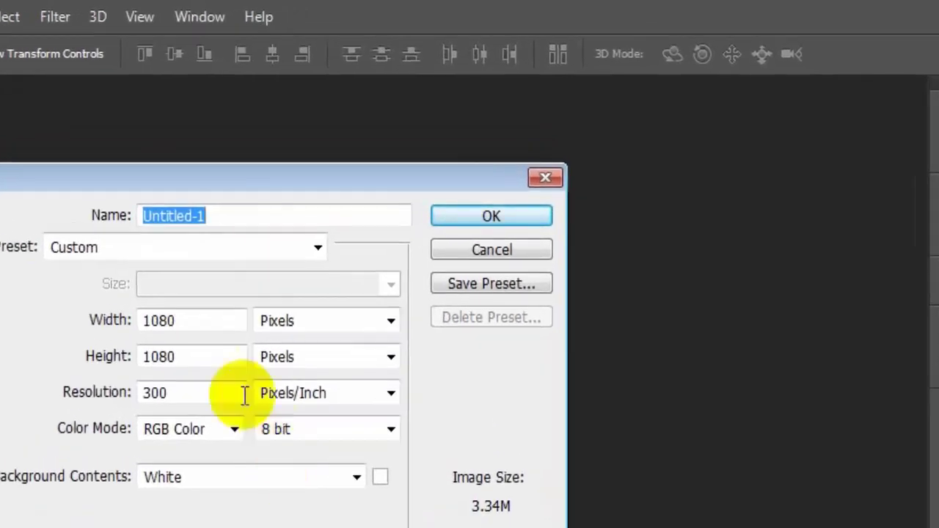
left_click(312, 193)
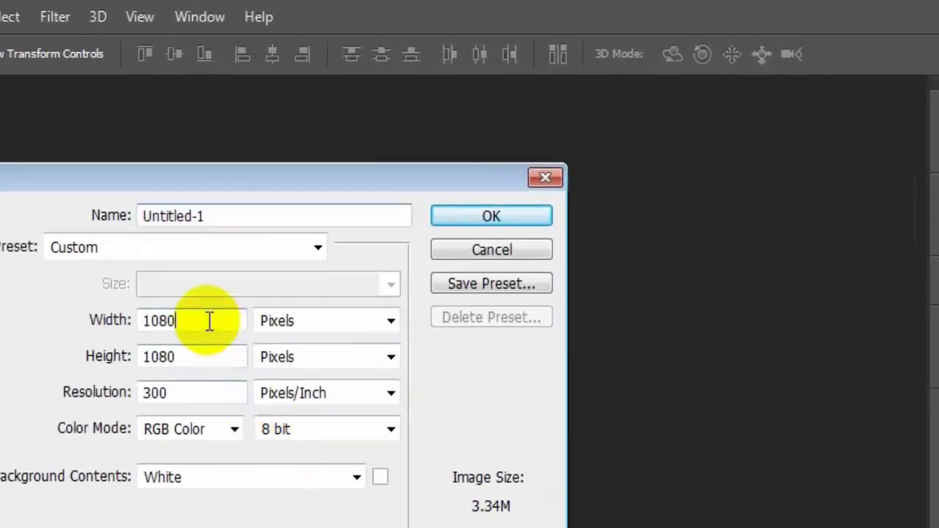
left_click_drag(210, 321, 139, 335)
left_click_drag(205, 357, 195, 392)
left_click(112, 396)
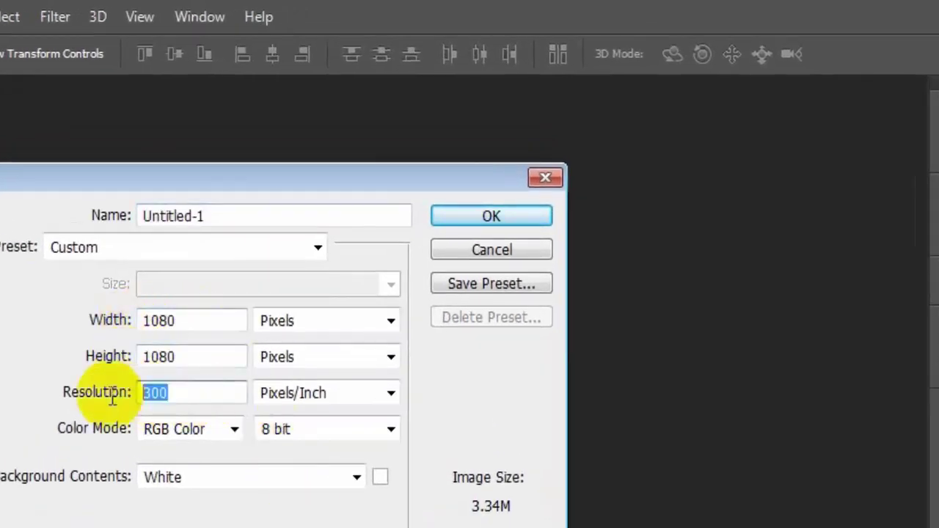
left_click(229, 433)
left_click(231, 504)
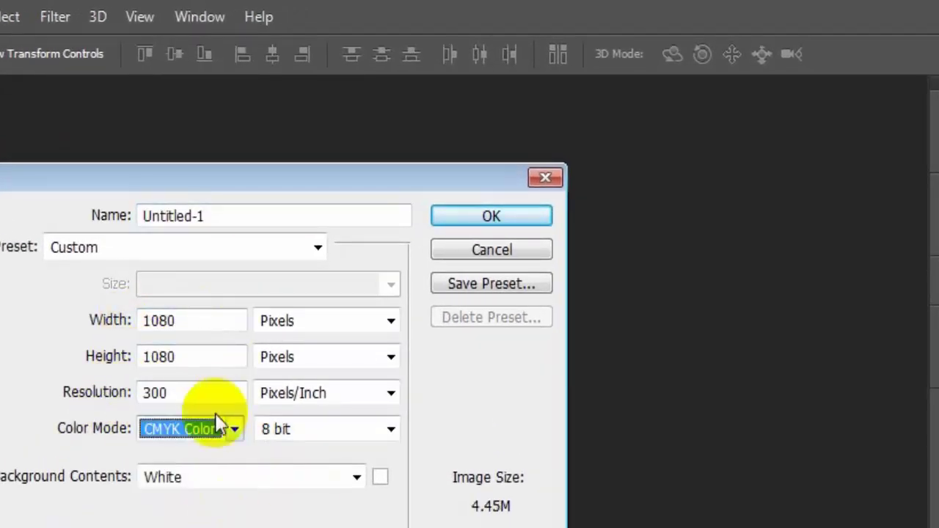
left_click(216, 396)
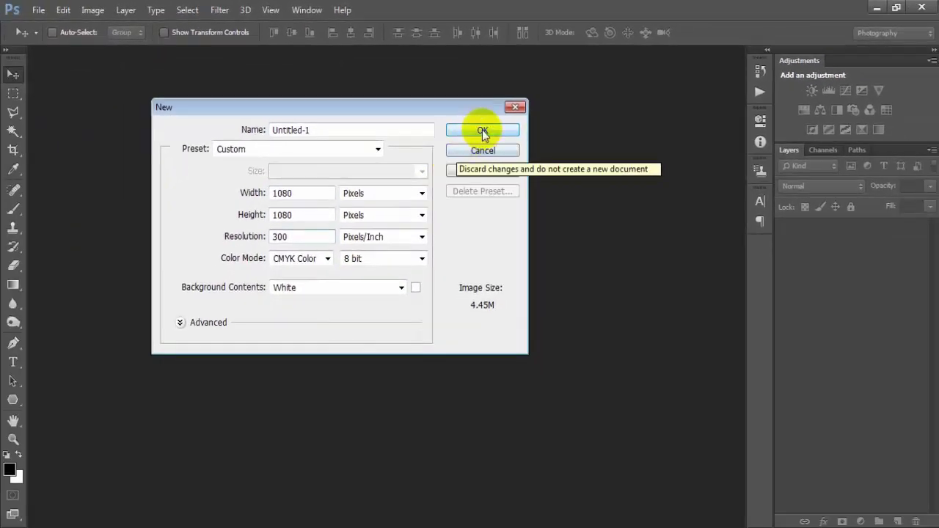
left_click(482, 130)
left_click_drag(266, 55, 374, 56)
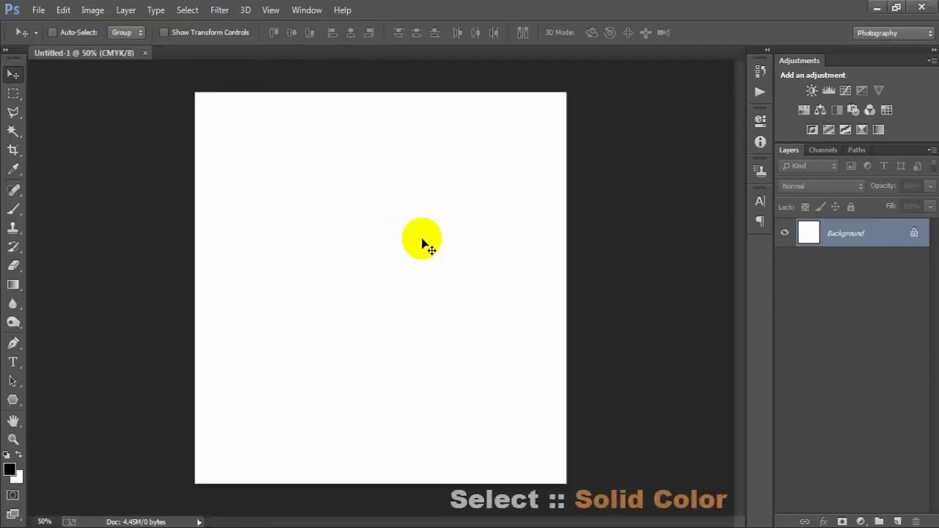
Add a Solid Color fill layer, Color Fill 1, in dark grey (about 323232)
left_click(861, 520)
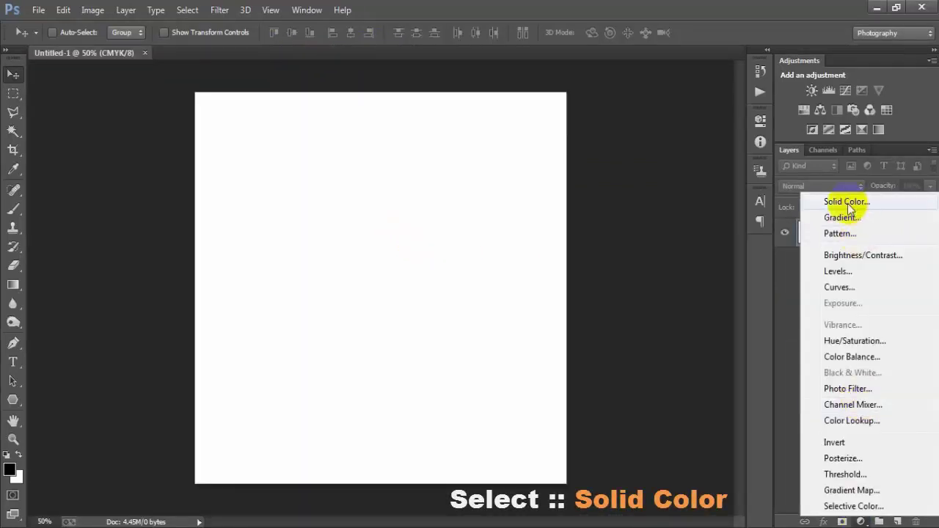
left_click(847, 205)
left_click(544, 237)
left_click_drag(544, 236, 491, 238)
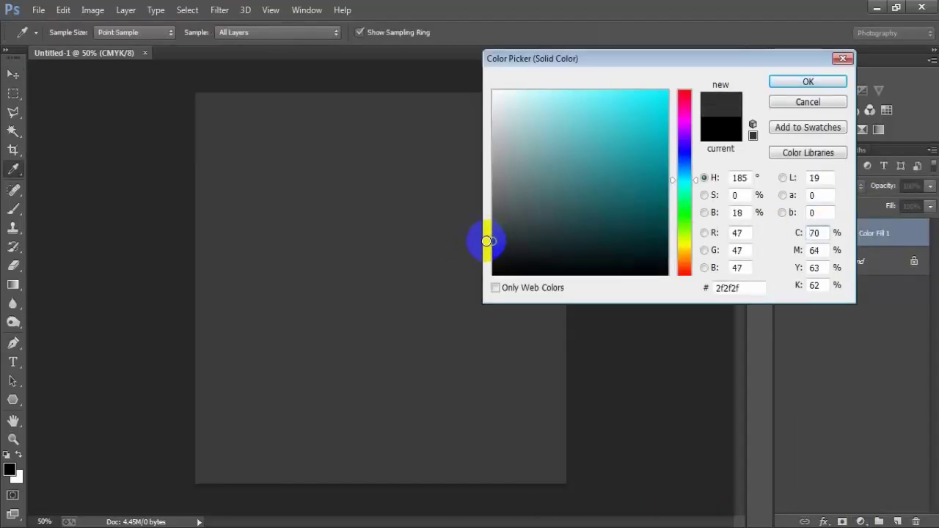
left_click_drag(486, 240, 486, 247)
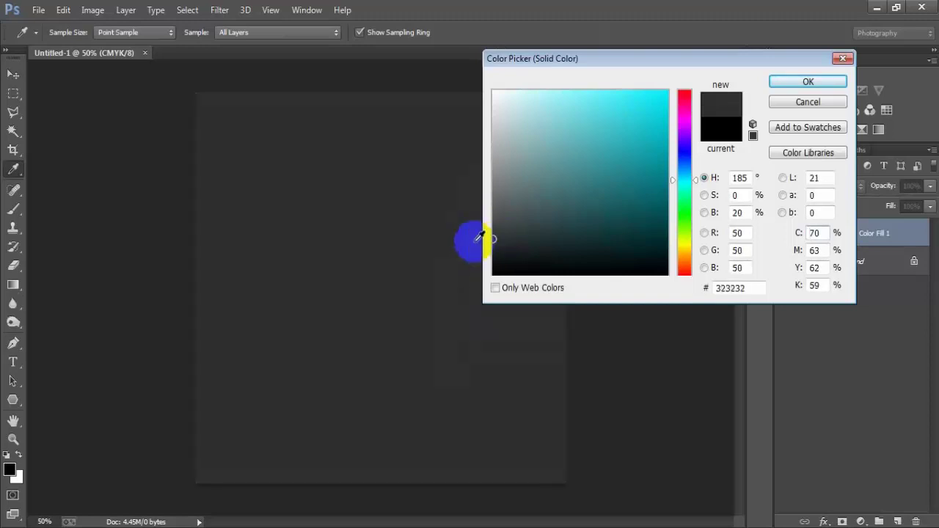
left_click(789, 82)
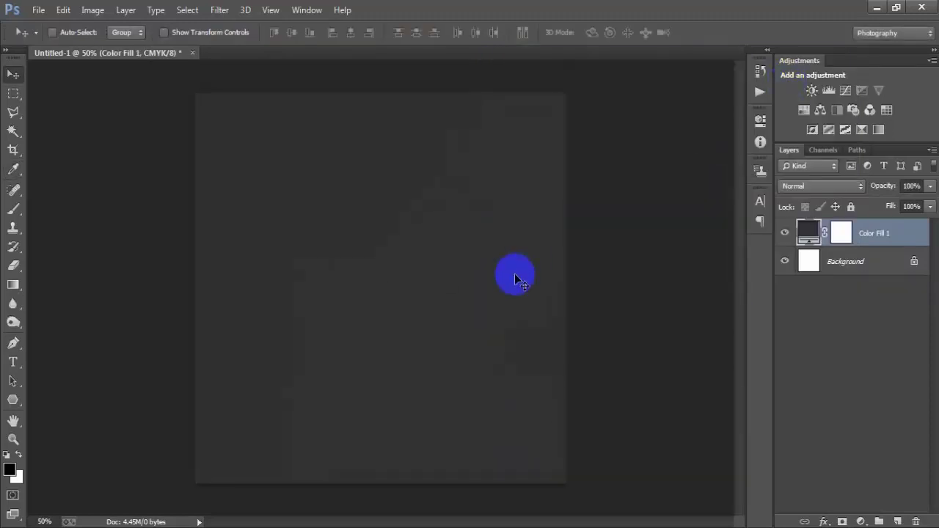
Add a new layer and draw a 3-sided Polygon 1 inverted triangle, about 686 × 594 px
left_click(897, 521)
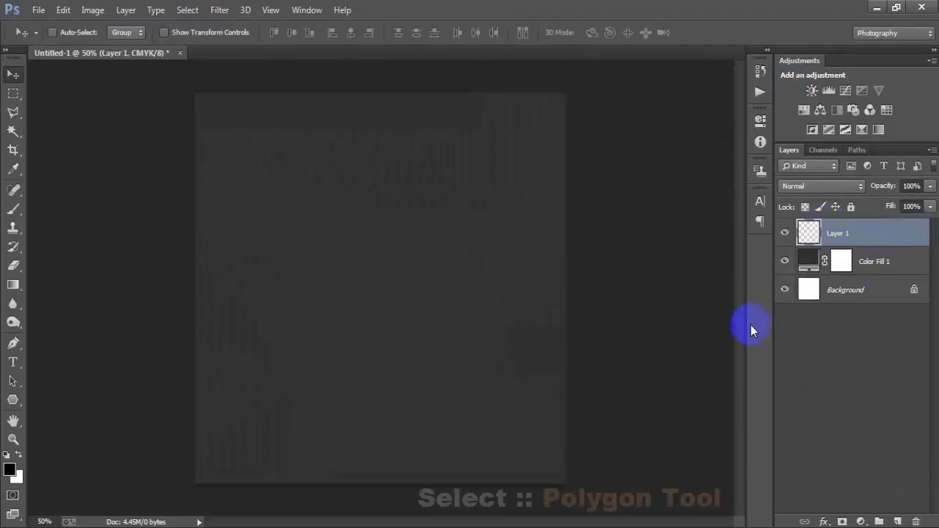
left_click_drag(16, 408, 113, 442)
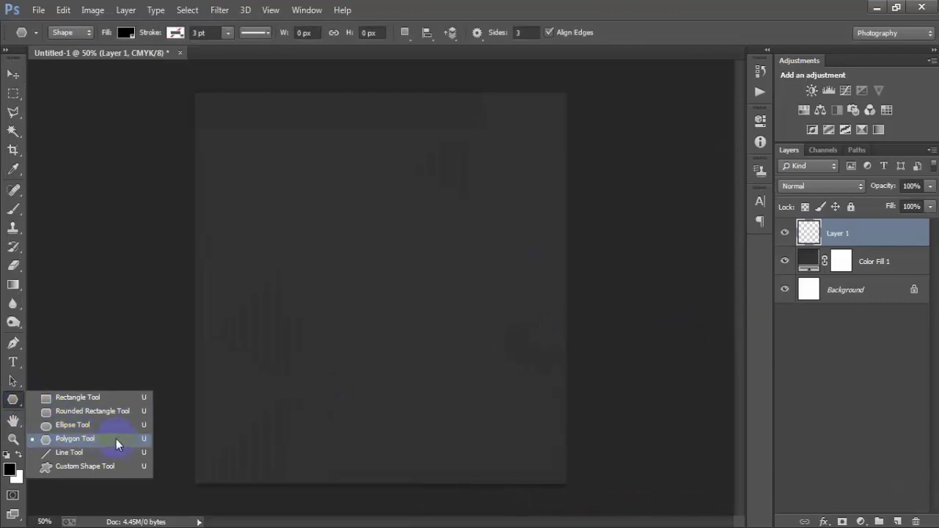
left_click(115, 440)
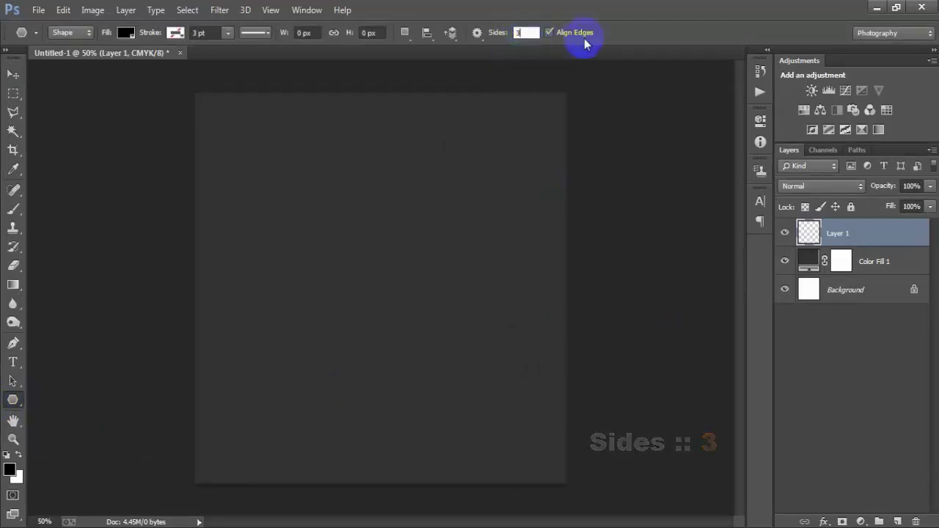
key("Return")
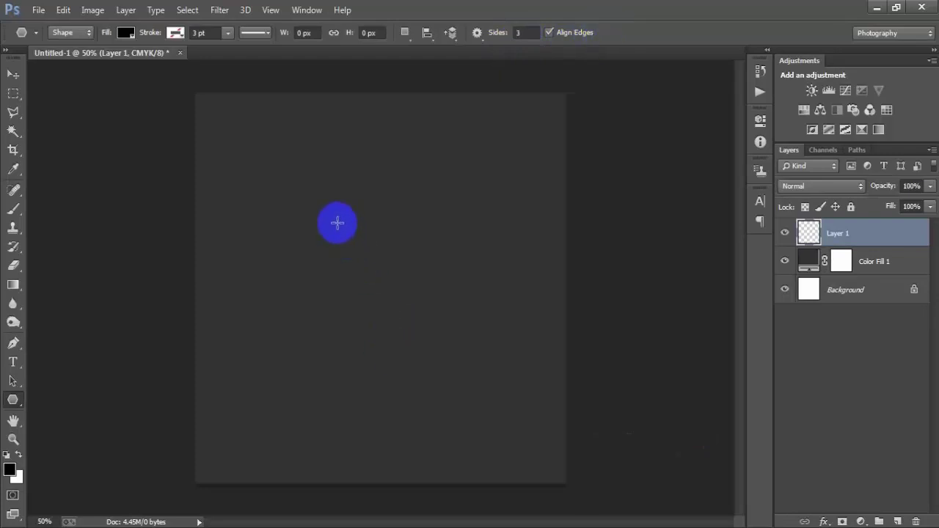
mouse_move(344, 235)
left_mouse_down()
mouse_move(335, 375)
mouse_move(338, 367)
left_mouse_up()
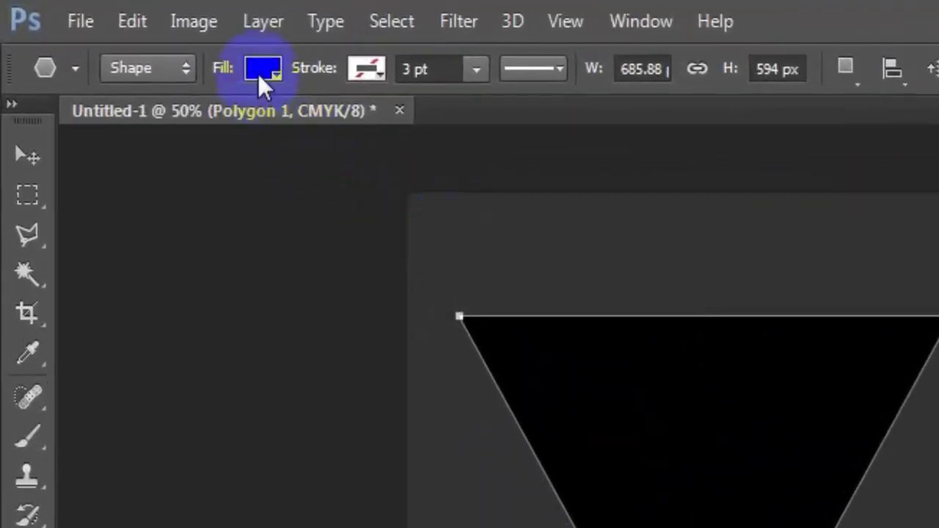
Give the triangle No Color fill and a white 7.82 pt stroke, then move it down-right
left_click(248, 66)
left_click(147, 131)
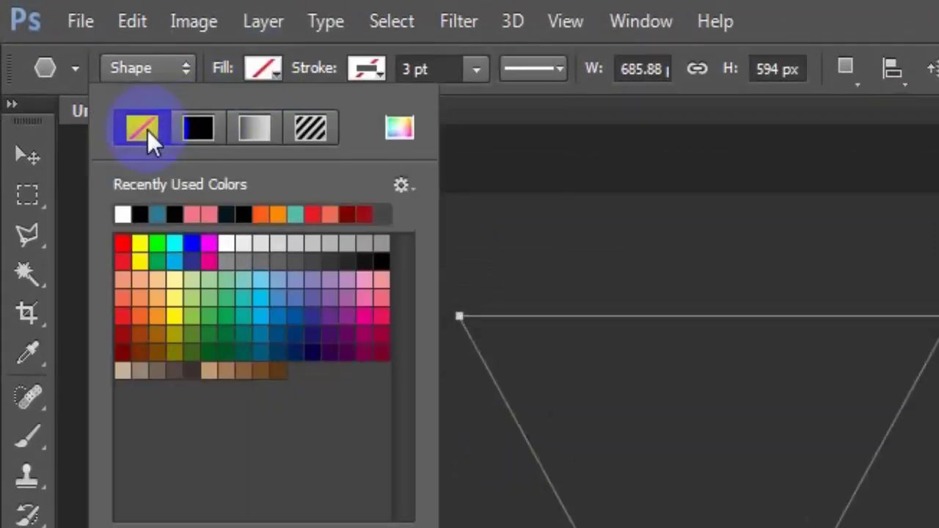
left_click(369, 65)
left_click(227, 214)
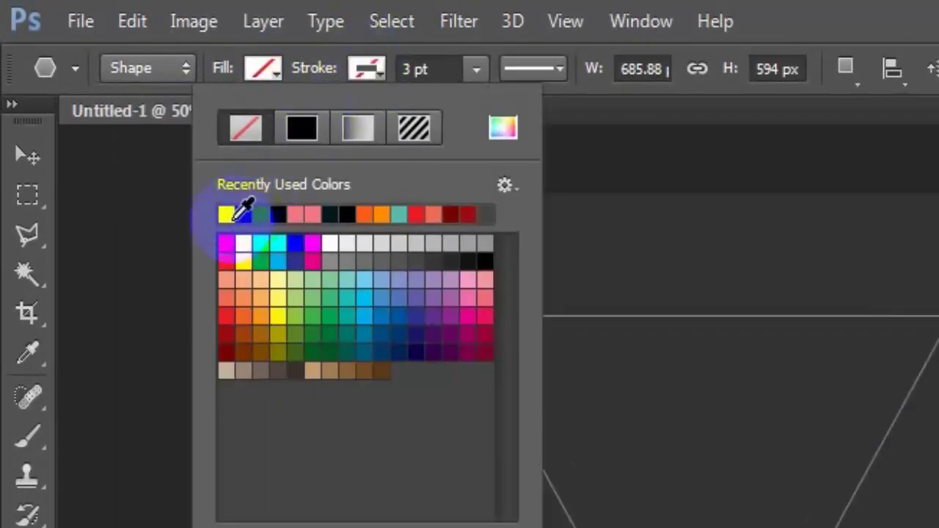
left_click(475, 68)
left_click_drag(474, 104, 484, 112)
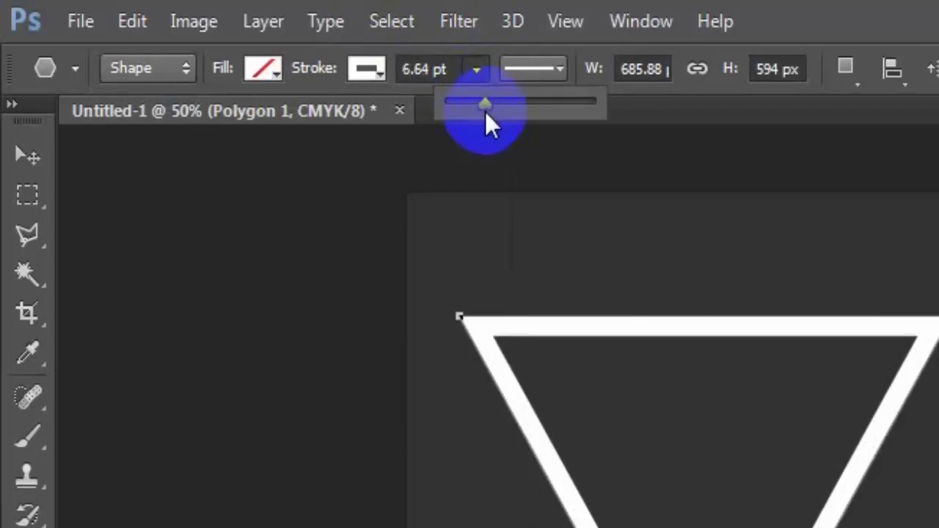
left_click_drag(489, 125, 492, 126)
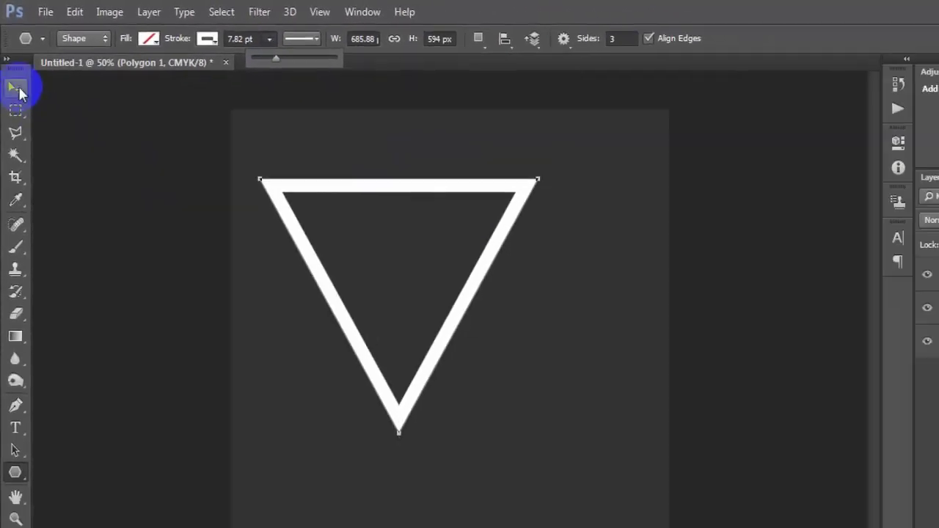
left_click(16, 88)
left_click_drag(374, 283, 430, 324)
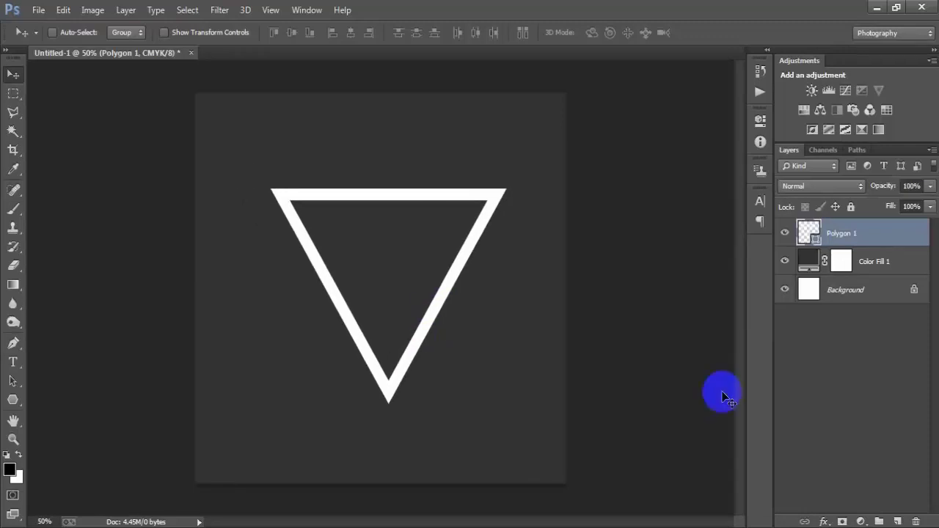
Align the triangle horizontally centred with the Background layer
left_click(863, 291, "ctrl")
left_click(352, 33)
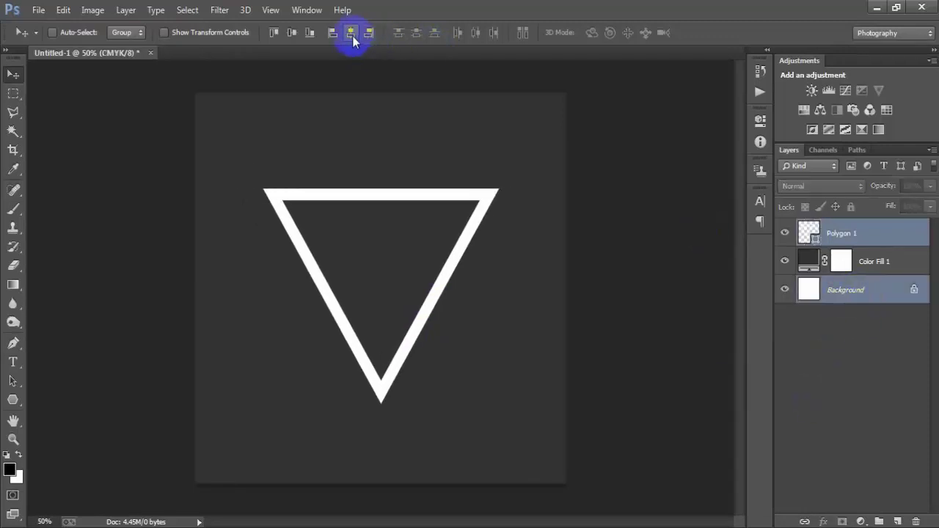
left_click(867, 241)
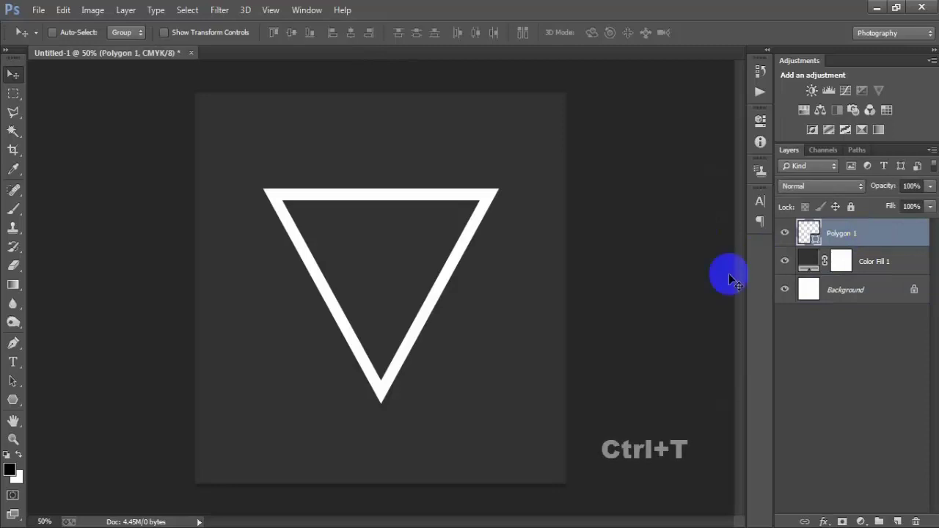
Scale the Polygon 1 triangle up to about 112% with Free Transform
key("ctrl+t")
left_click_drag(497, 401, 511, 417)
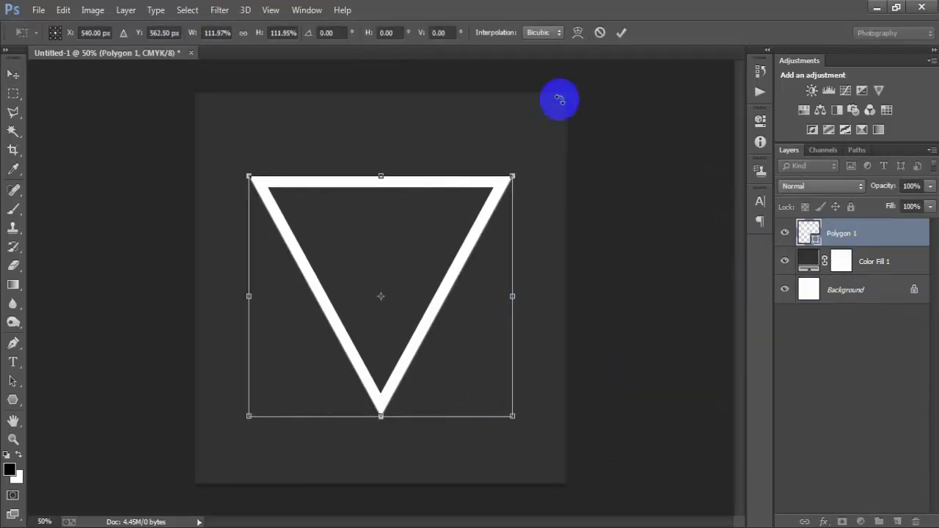
left_click(621, 32)
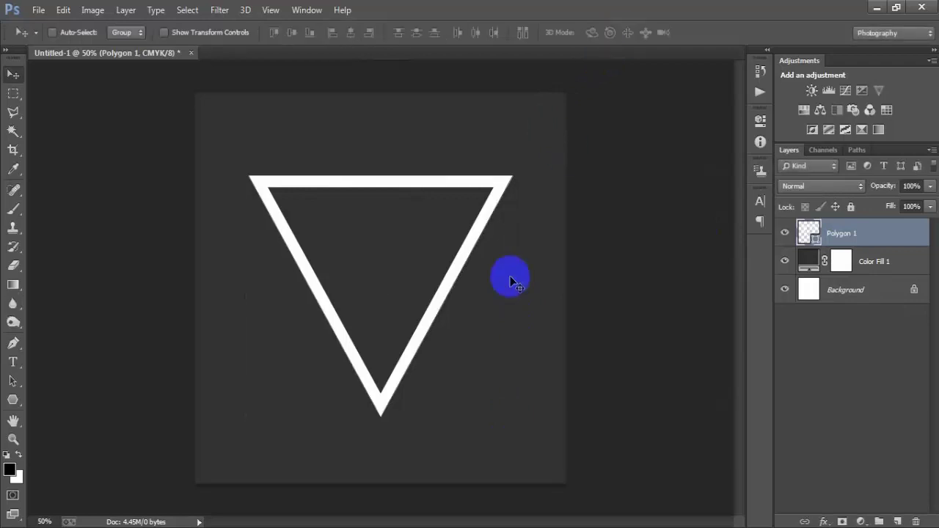
left_click(786, 232)
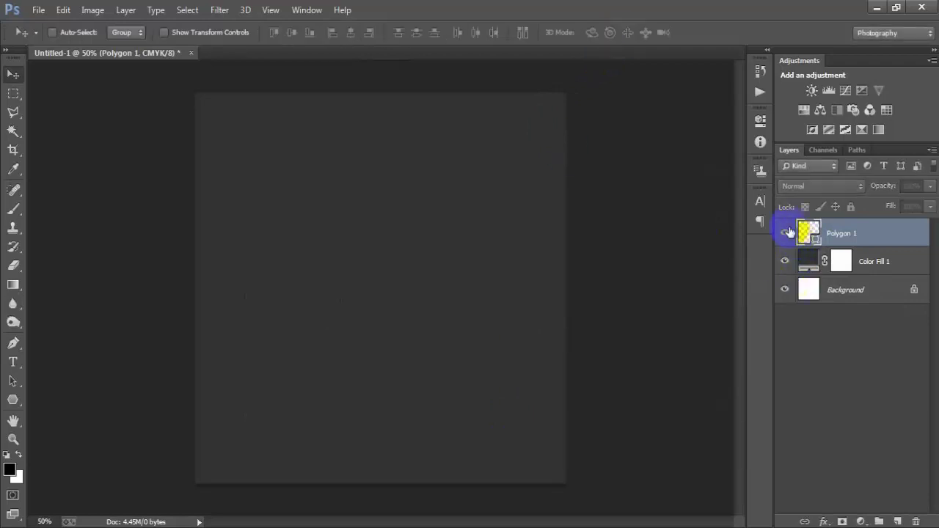
Add a Gradient Overlay to Polygon 1 using the Yellow, Violet, Orange, Blue preset
double_click(908, 236)
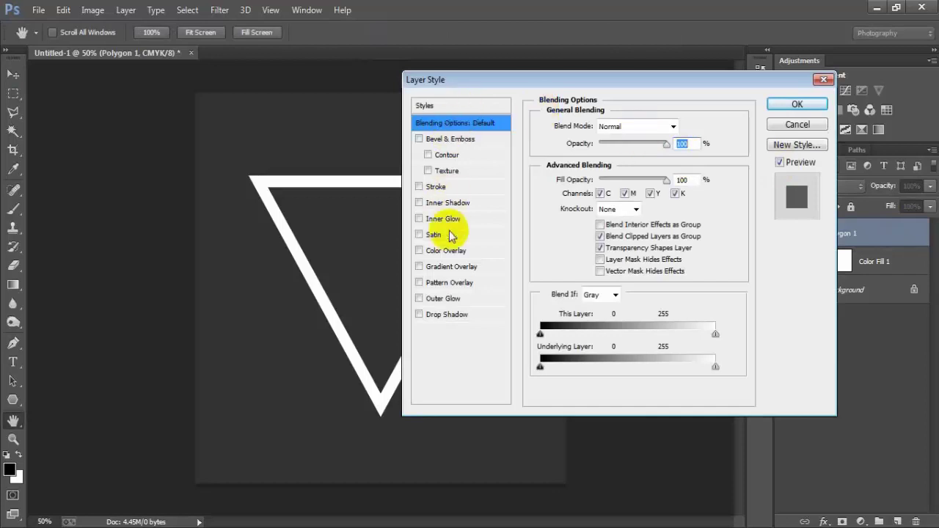
left_click(474, 268)
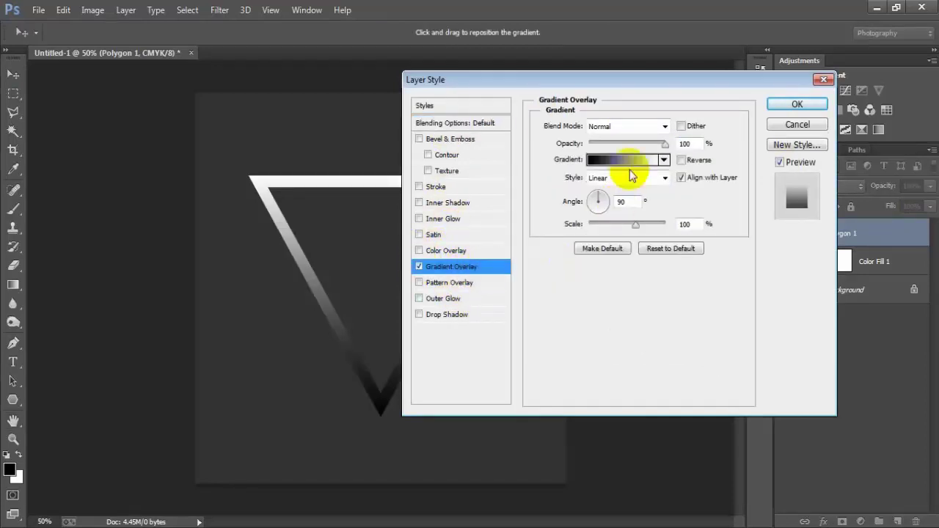
left_click_drag(611, 79, 597, 63)
left_click(602, 143)
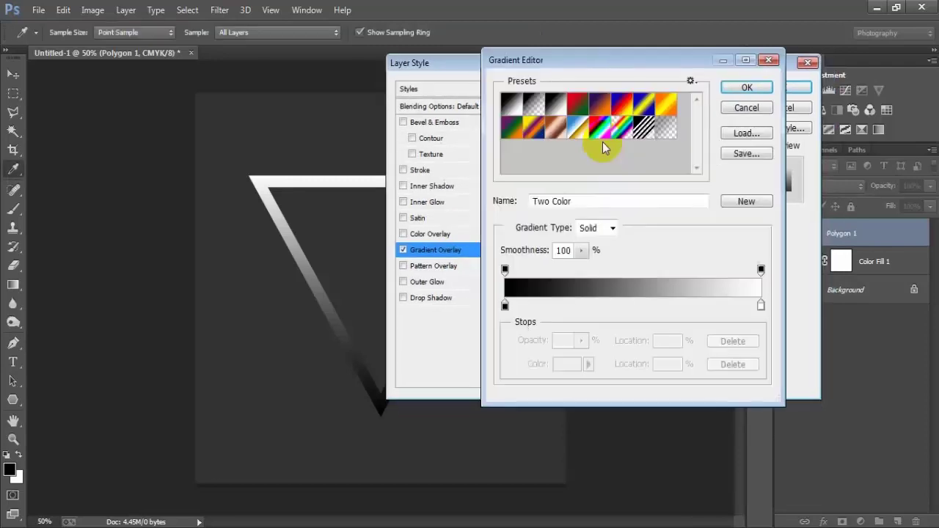
left_click(534, 132)
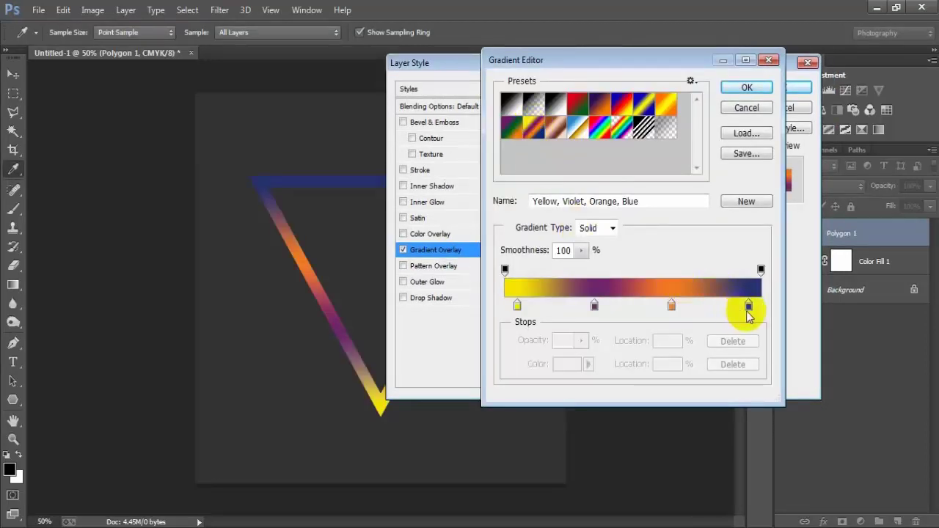
Set the gradient's rightmost stop to crimson bb0028
left_click(748, 307)
left_click(568, 364)
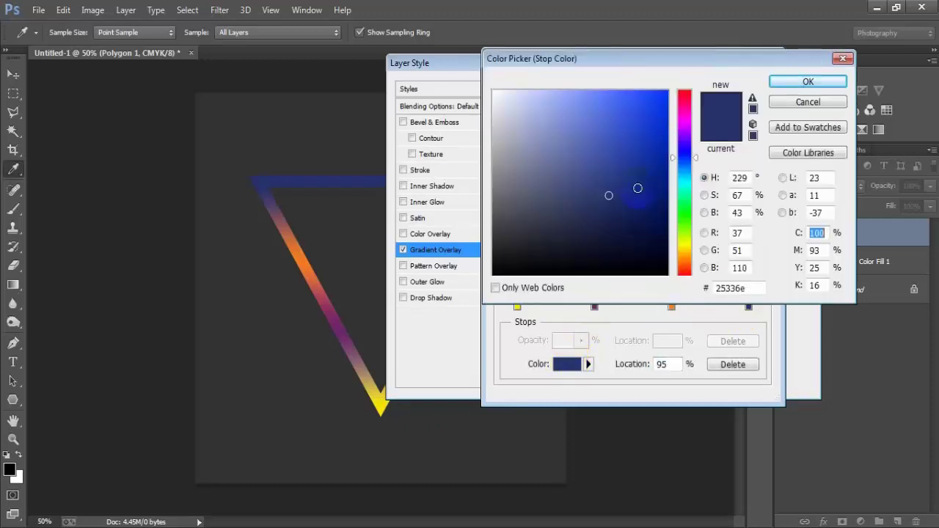
left_click_drag(646, 54, 602, 48)
left_click(697, 282)
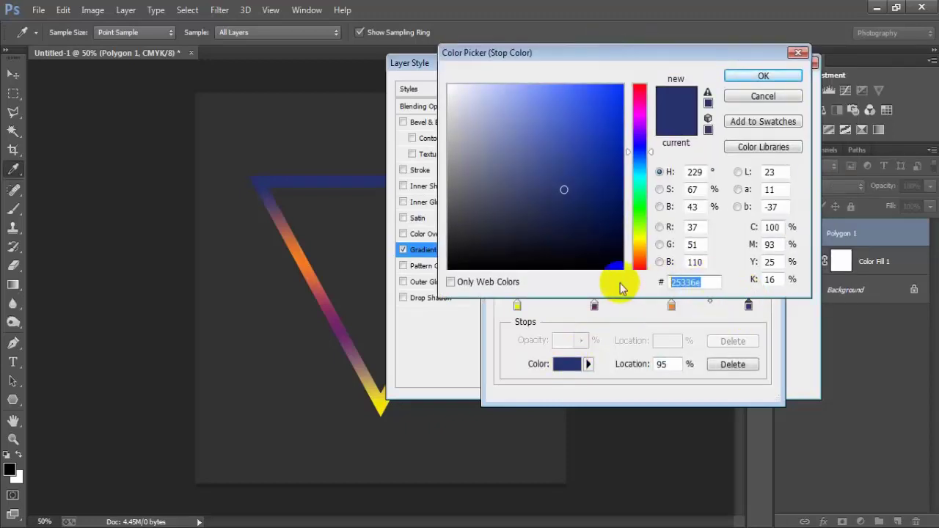
type("bb")
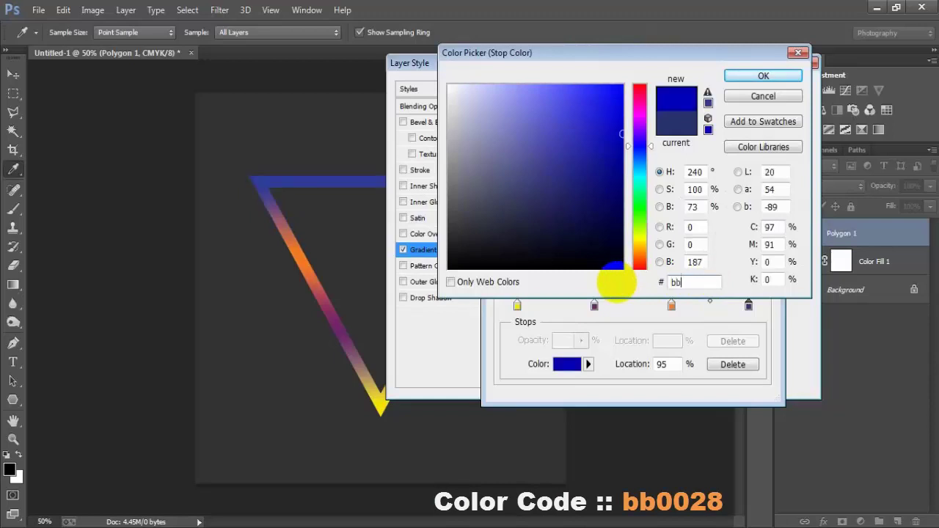
type("0028")
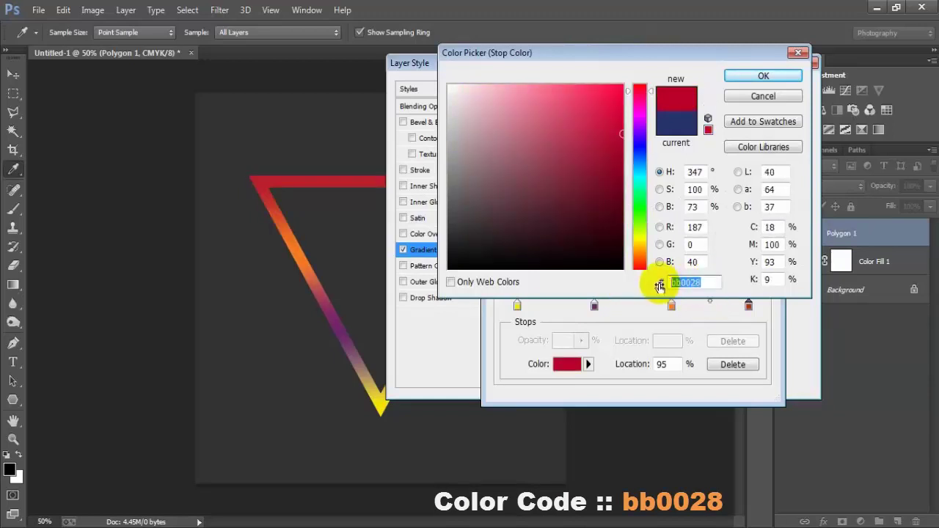
left_click(763, 76)
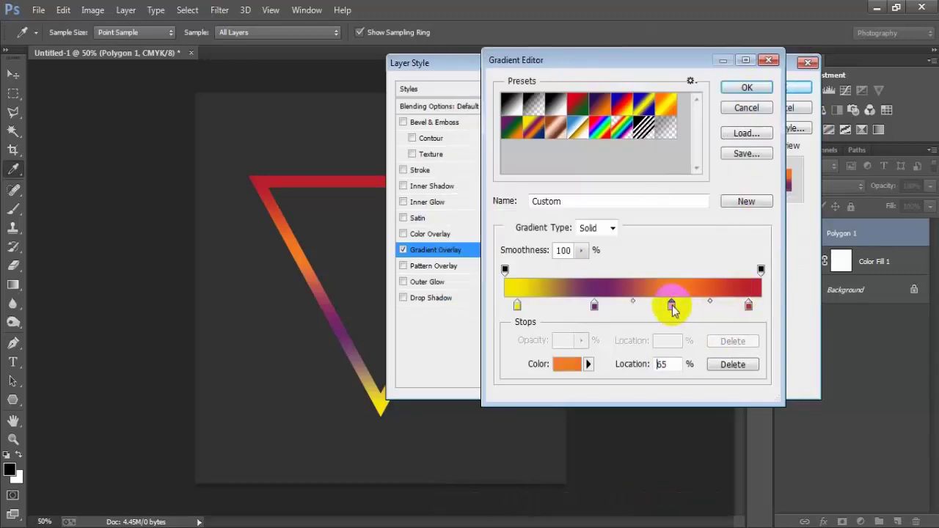
Recolour the orange stop to light blue 6d81c7
left_click(567, 364)
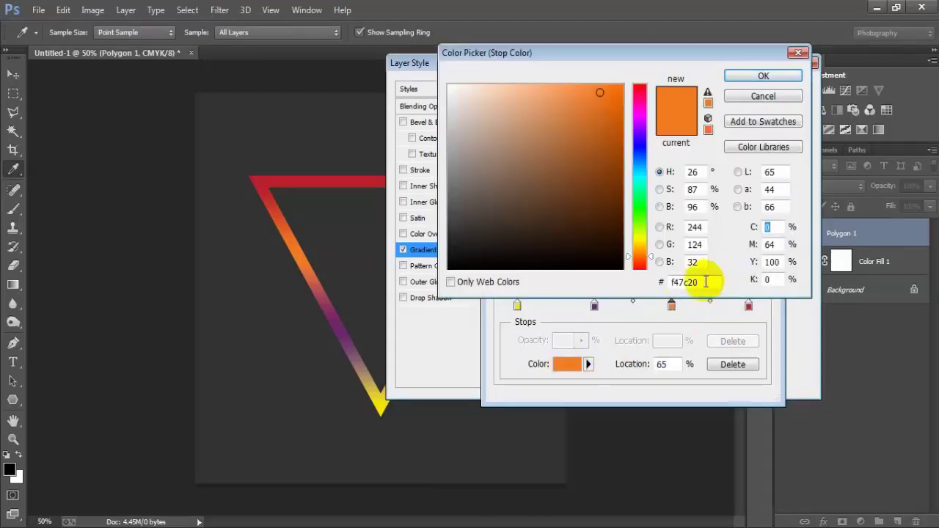
left_click_drag(705, 282, 632, 282)
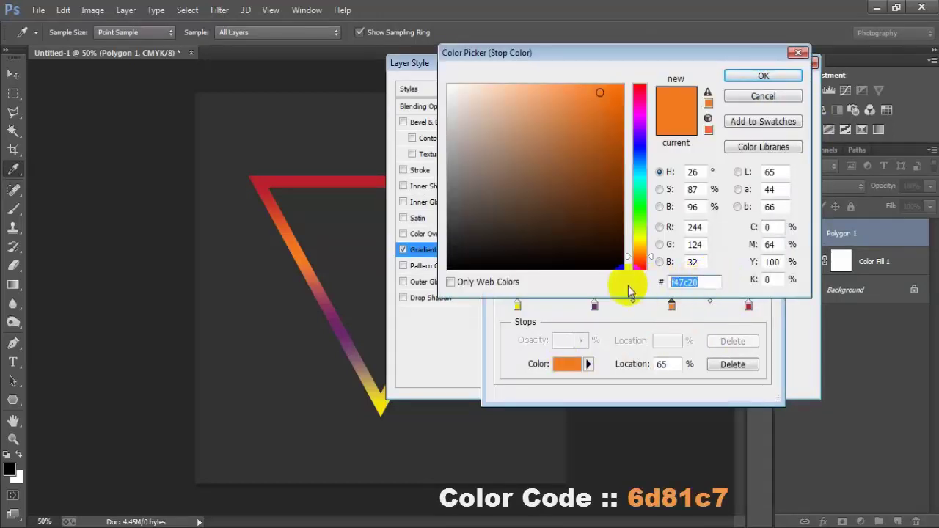
type("6d")
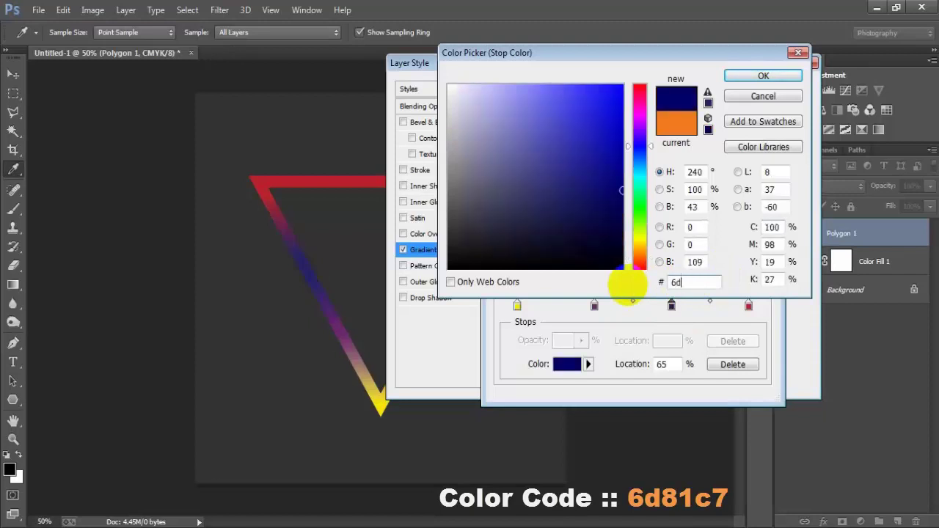
type("8")
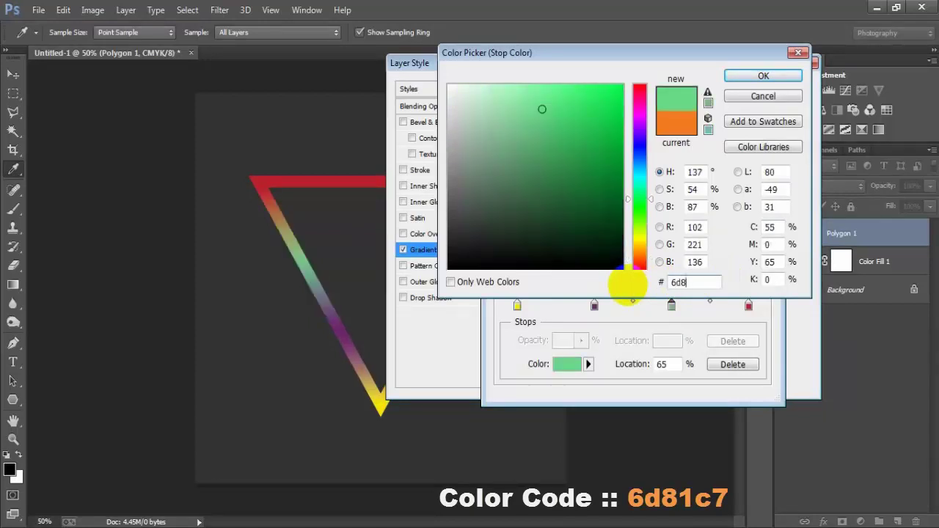
type("1c7")
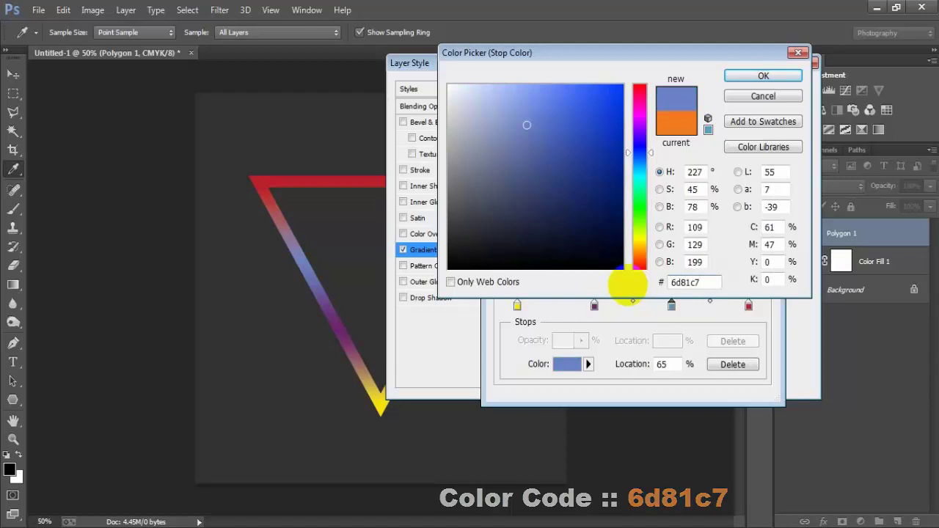
left_click_drag(702, 283, 639, 289)
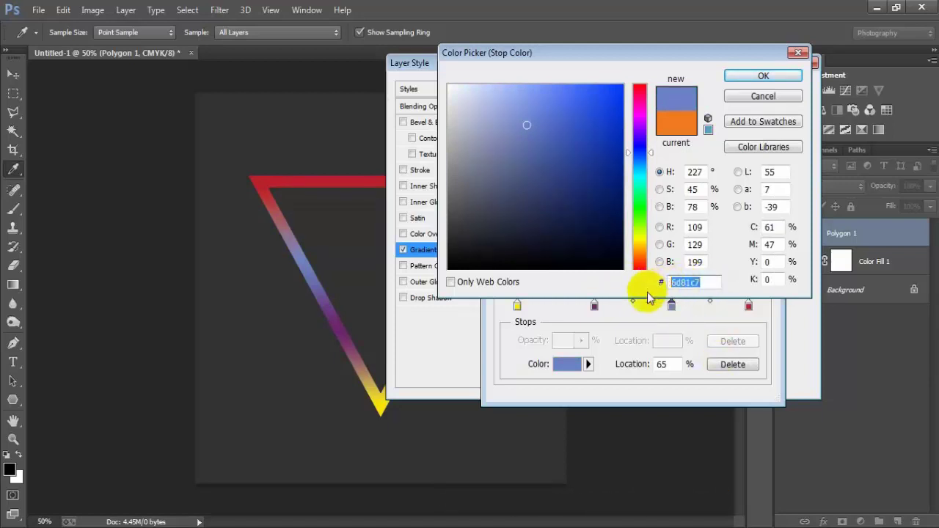
left_click(736, 76)
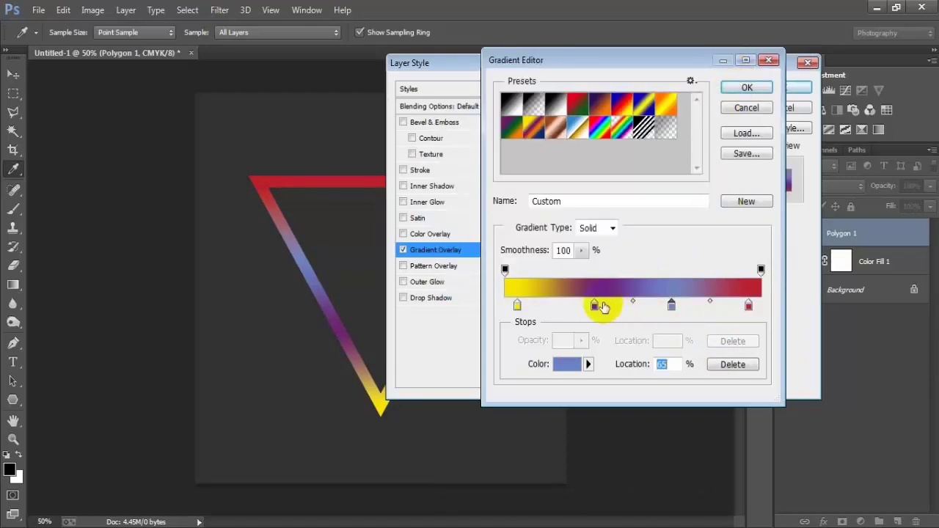
Recolour the purple middle stop to pink bd699b
left_click(567, 364)
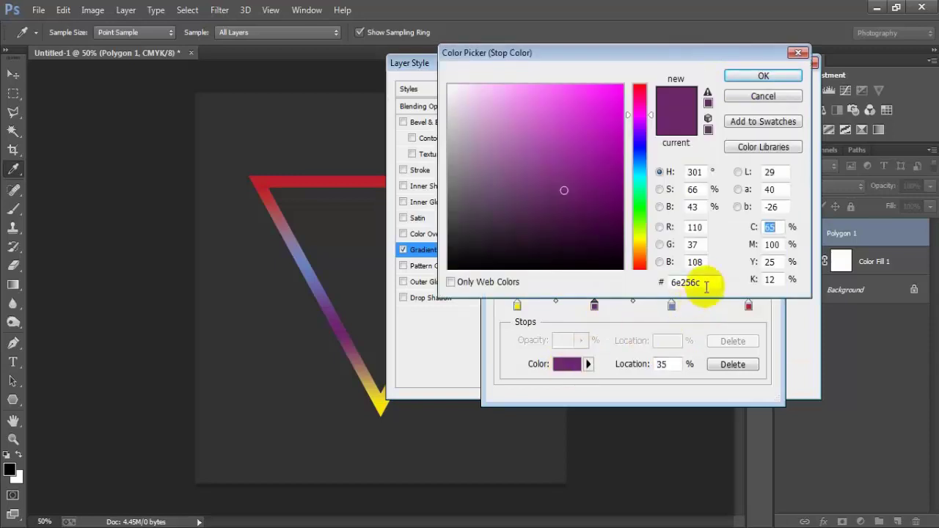
left_click_drag(704, 283, 629, 283)
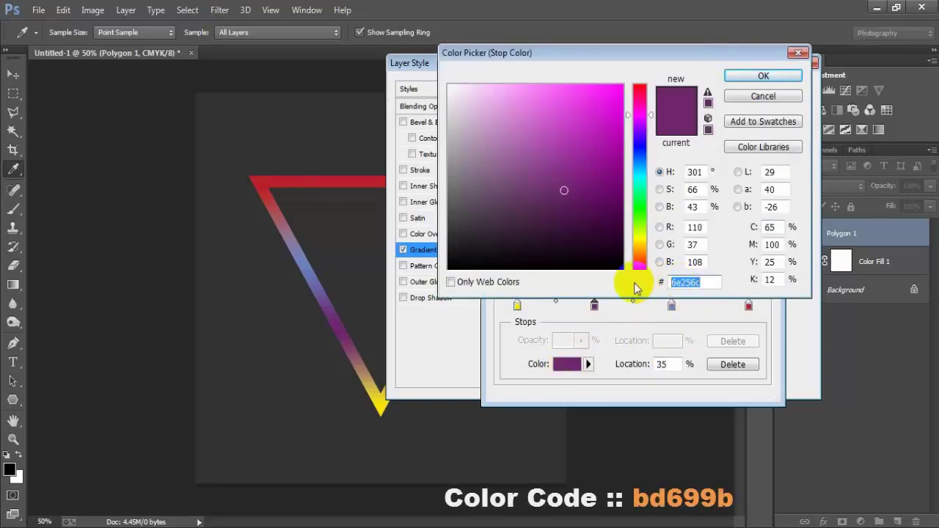
type("bd6")
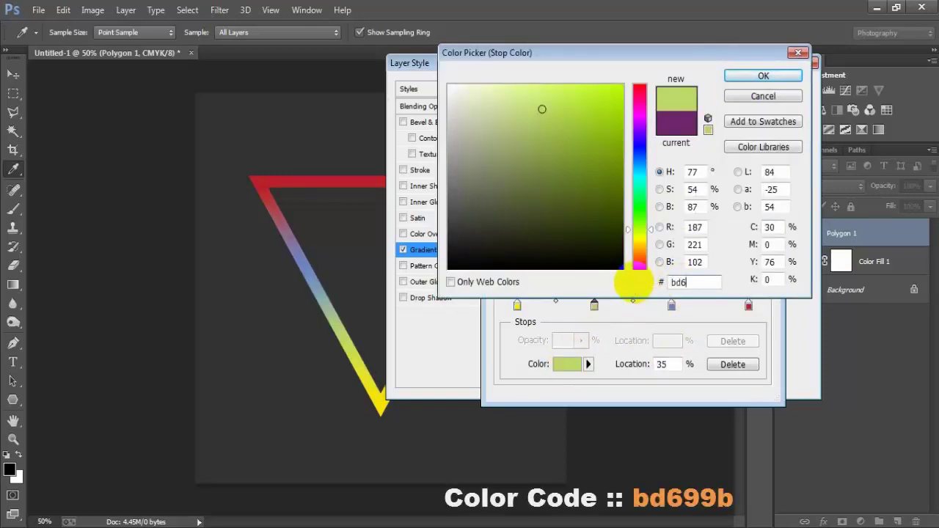
type("99b")
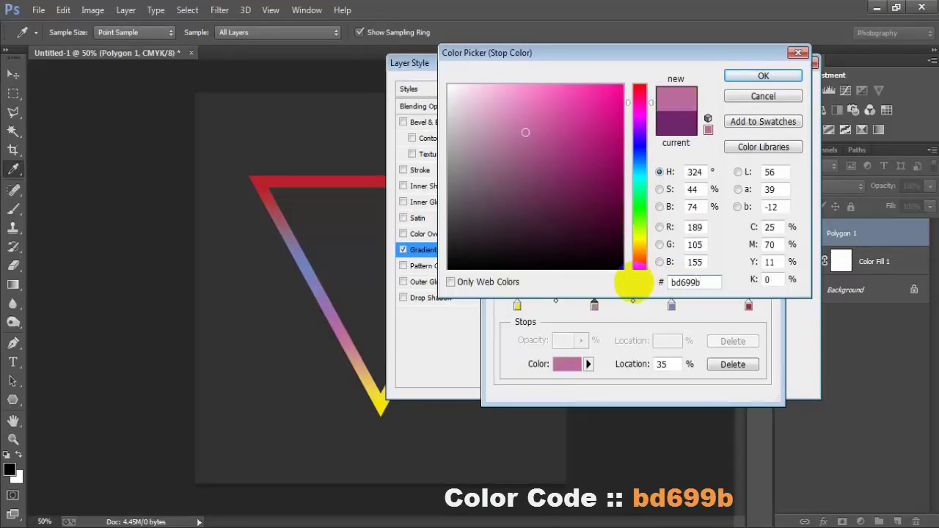
double_click(683, 281)
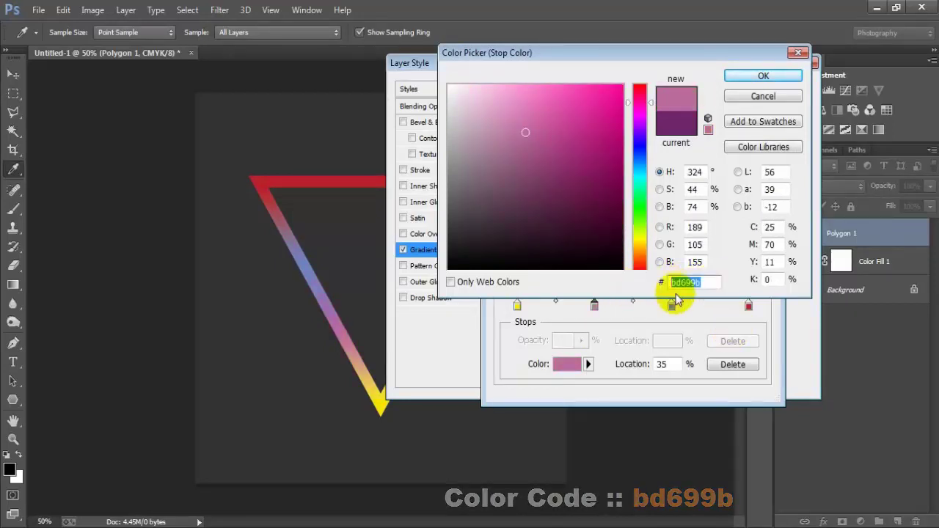
left_click(768, 81)
Recolour the starting yellow stop to deep magenta 7c1048 and apply the gradient overlay
left_click(517, 306)
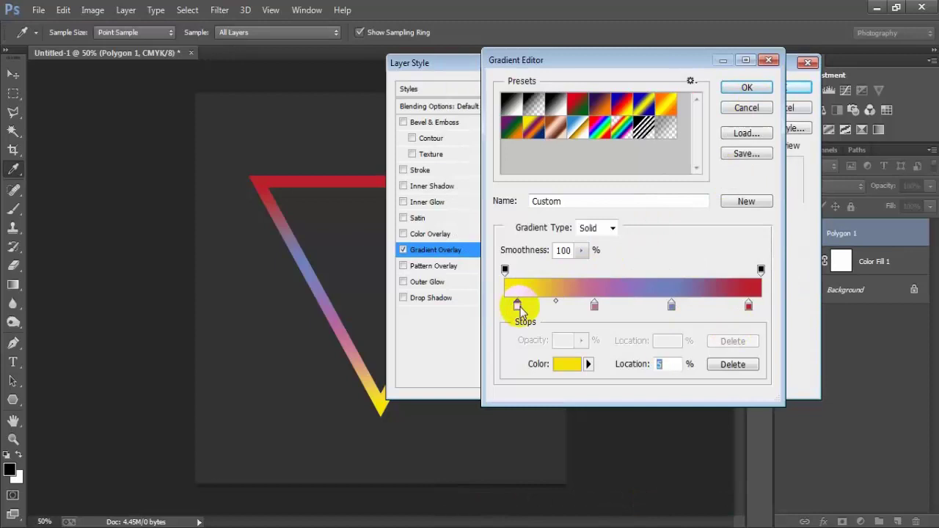
left_click(566, 364)
double_click(703, 281)
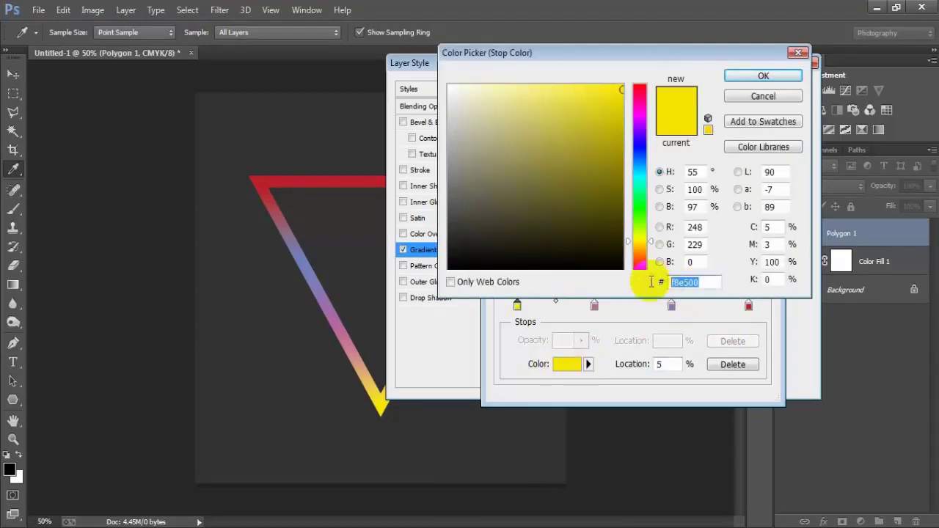
type("7")
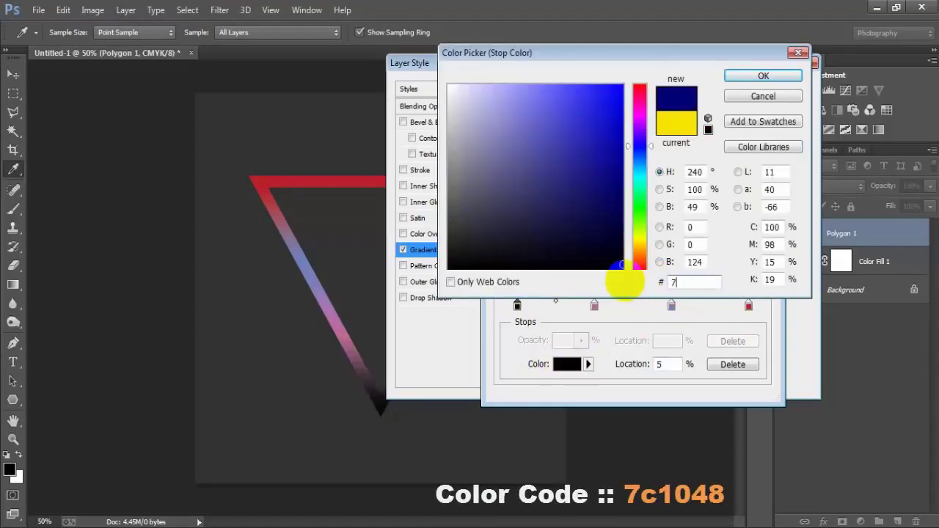
type("c10")
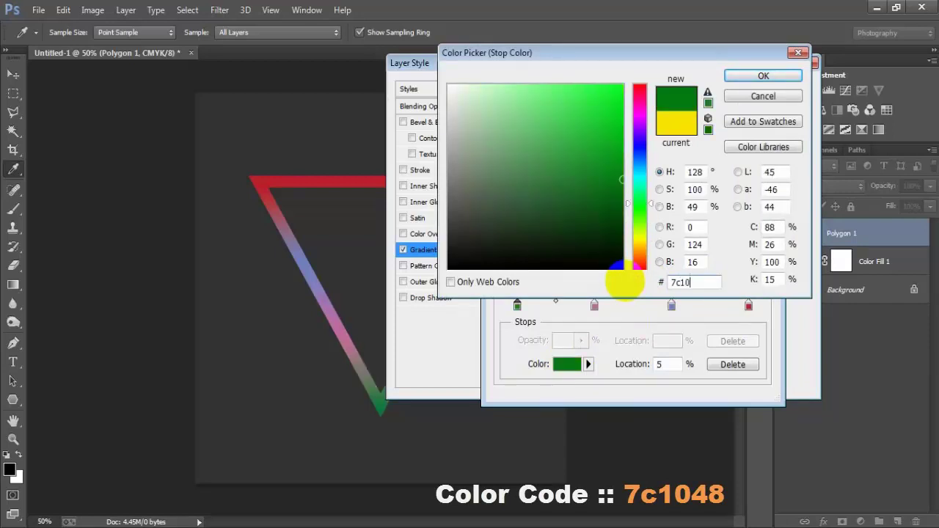
type("48")
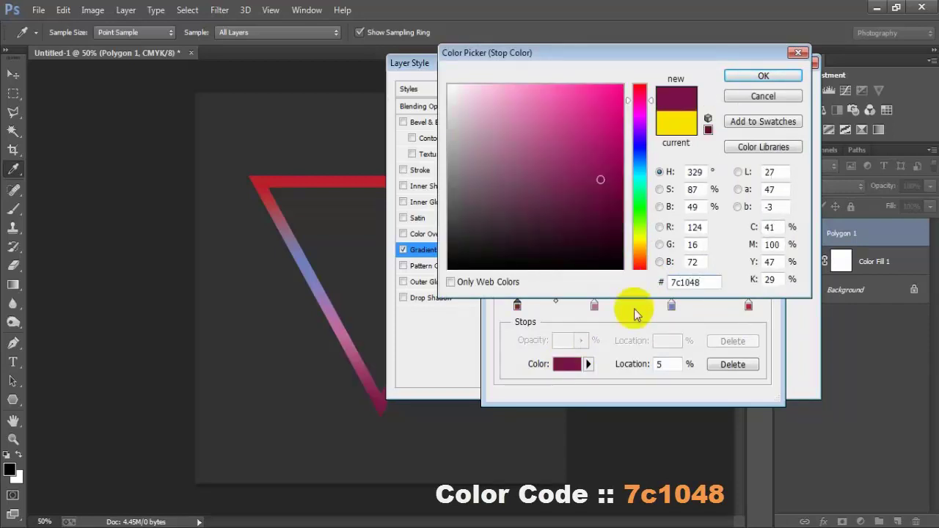
left_click_drag(709, 282, 624, 286)
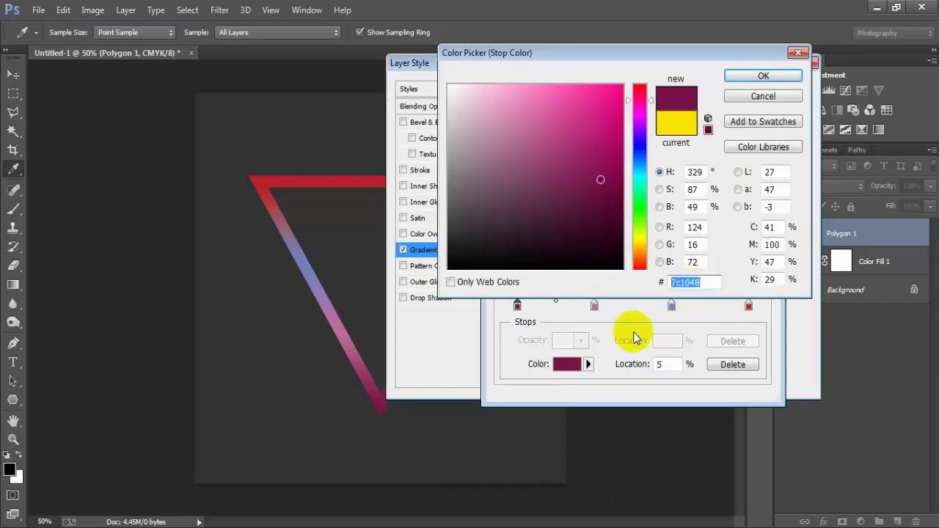
left_click(763, 77)
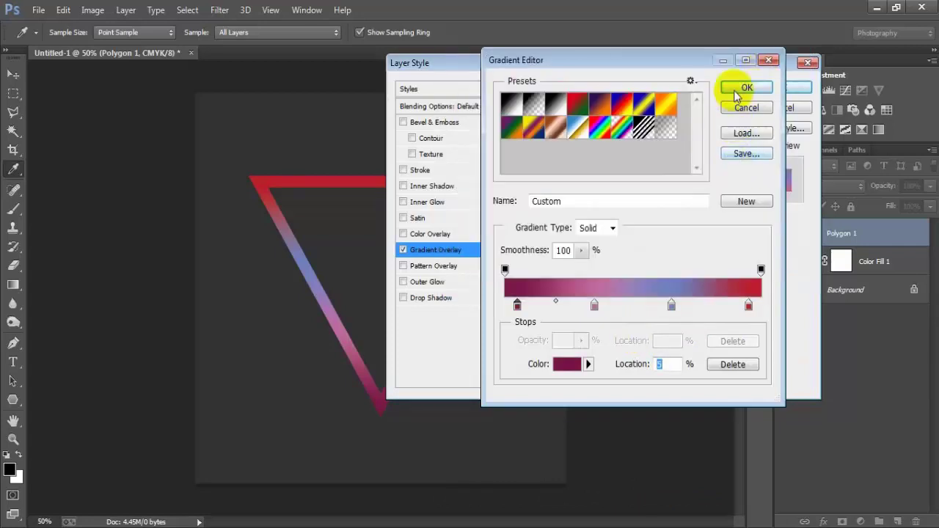
left_click(739, 89)
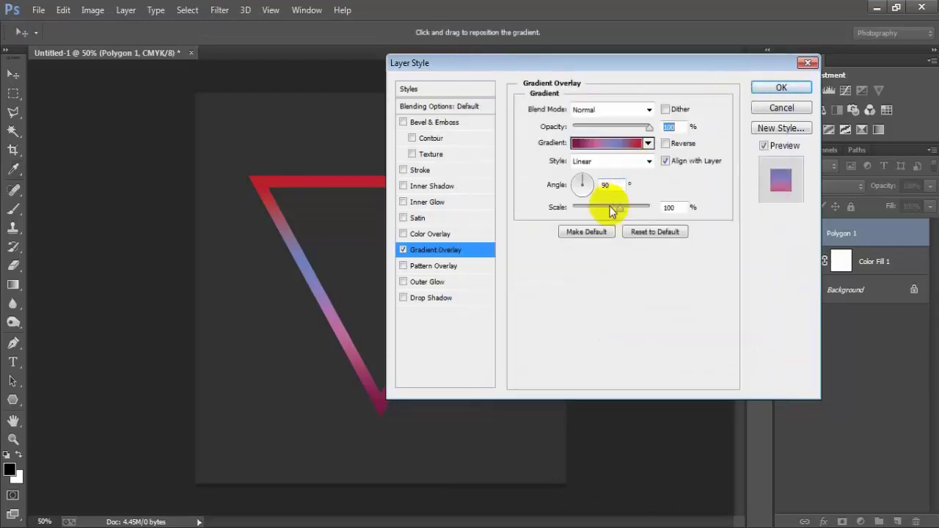
left_click(777, 88)
Duplicate the triangle as Polygon 1 copy, scale it down and shift it up about 55 px
left_click(926, 234)
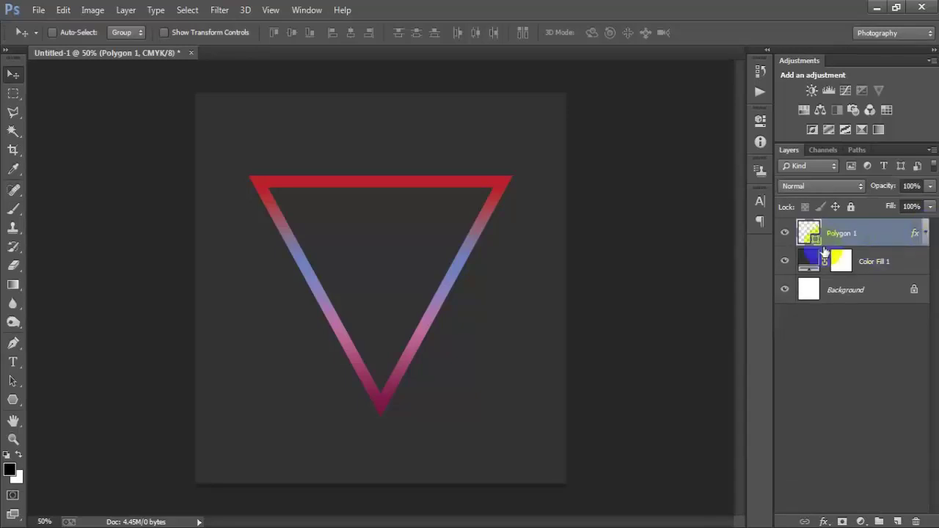
left_click(781, 234)
left_click(782, 235)
left_click(781, 234)
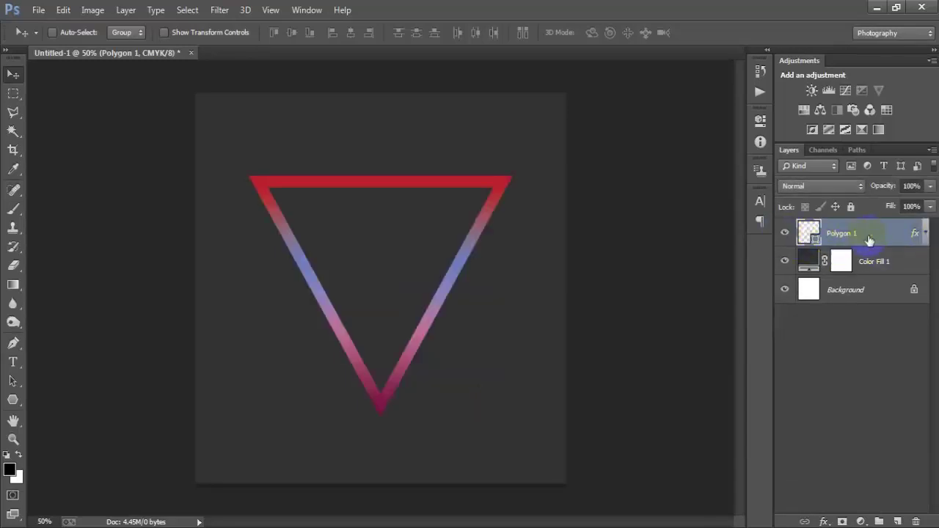
key("ctrl+j")
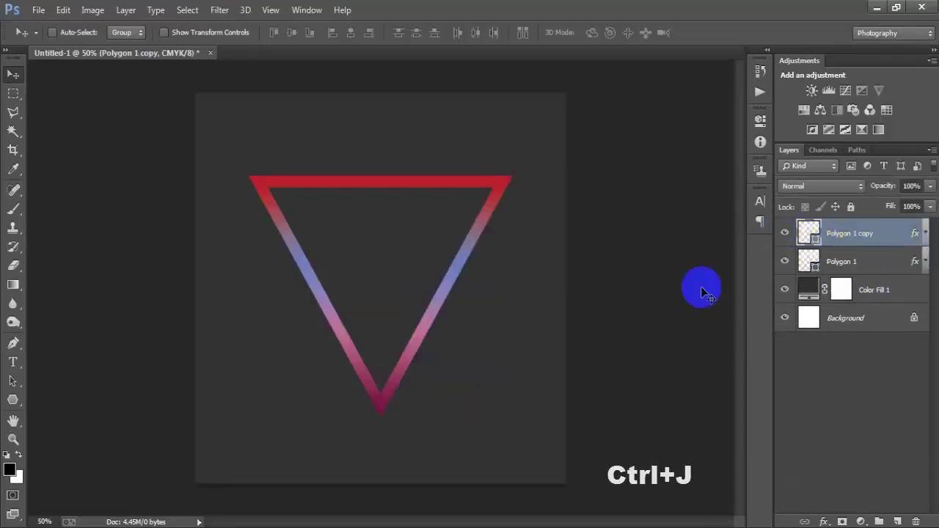
key("ctrl+t")
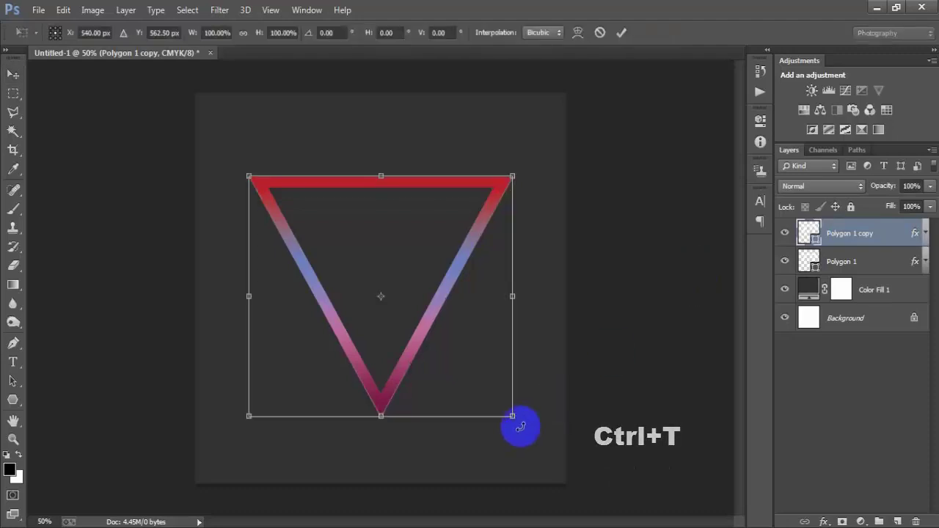
left_click_drag(511, 415, 488, 392)
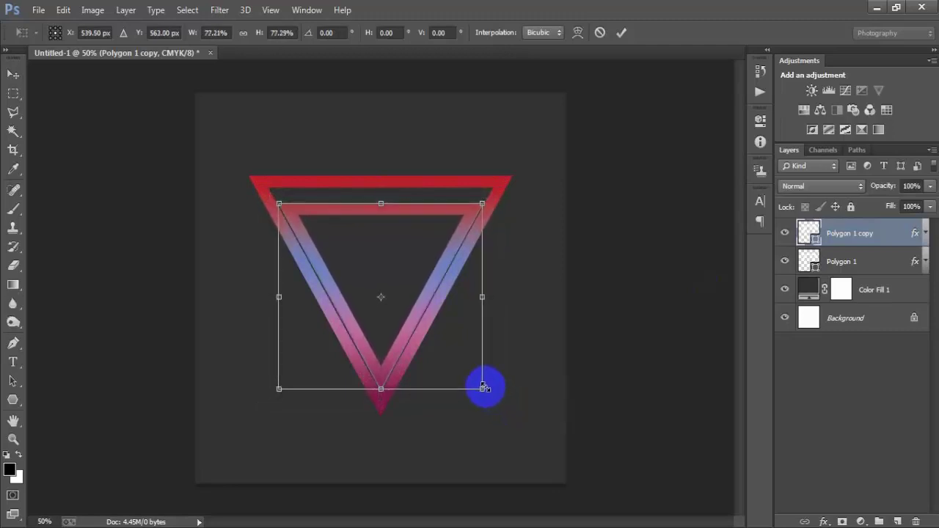
left_click_drag(488, 392, 481, 388)
left_click_drag(417, 277, 417, 237)
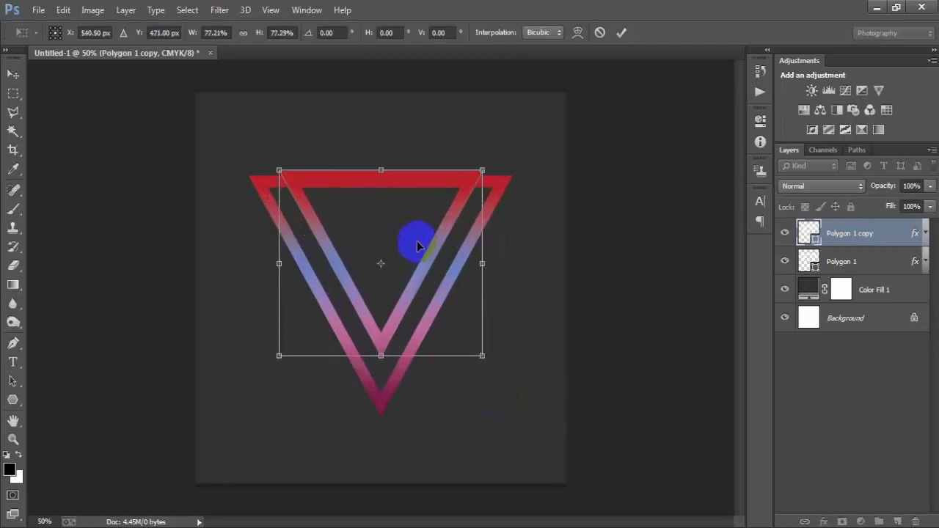
left_click_drag(482, 349, 501, 366)
left_click(621, 36)
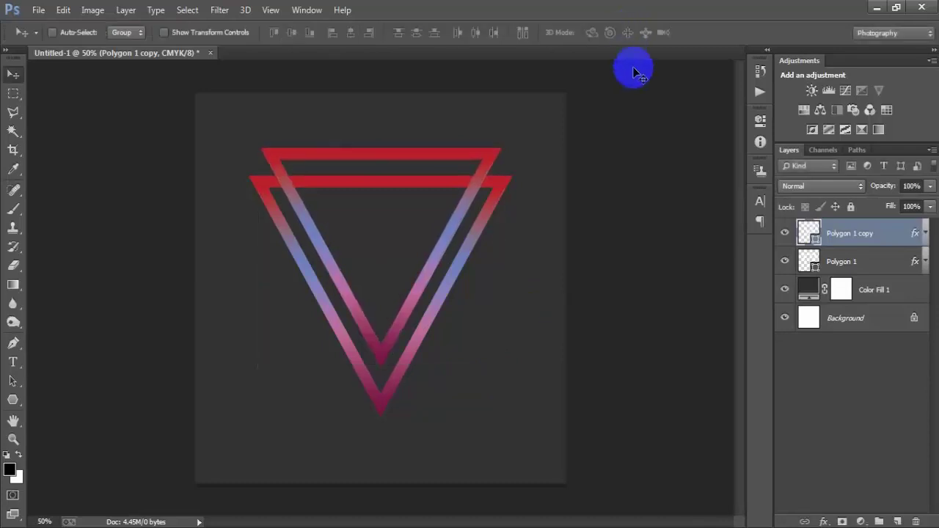
Enlarge the original Polygon 1 triangle to about 105%
left_click(841, 269)
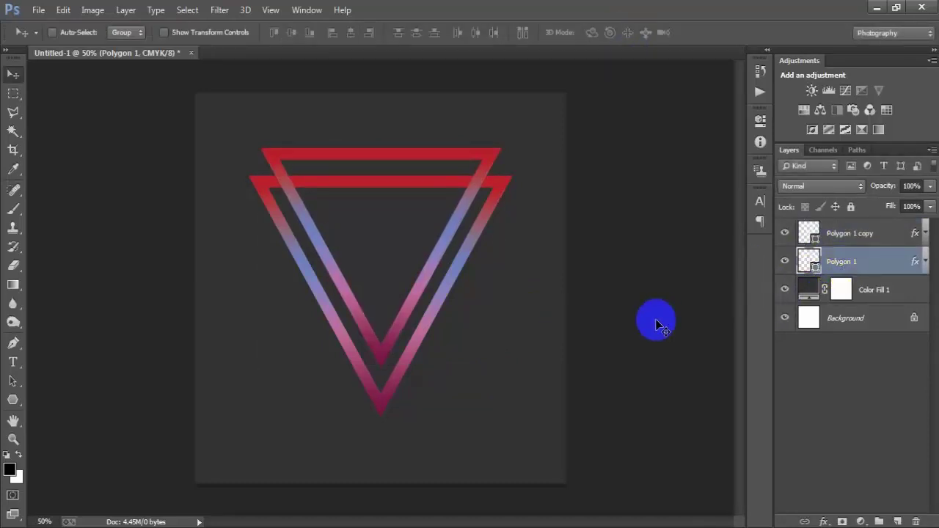
key("ctrl+t")
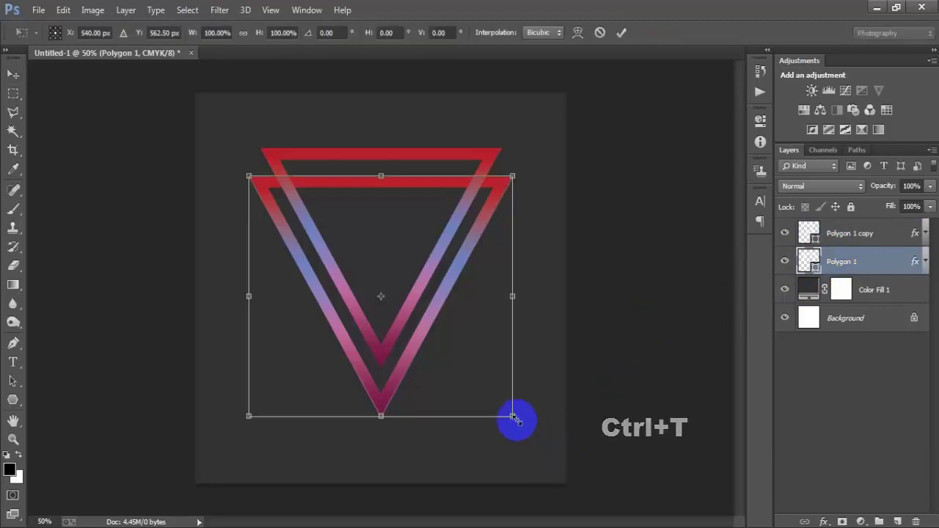
left_click_drag(512, 416, 518, 421)
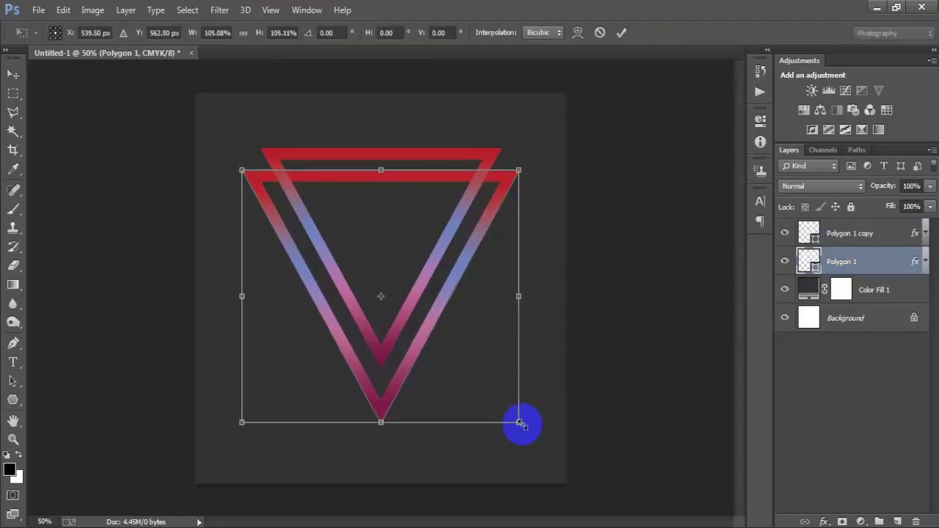
left_click(621, 32)
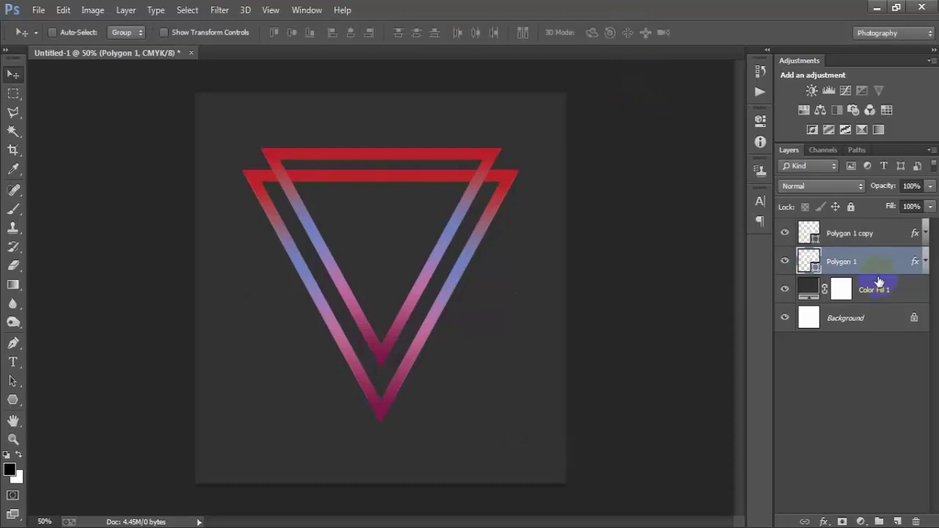
Nudge the Polygon 1 copy triangle up slightly with the arrow keys
left_click(875, 235)
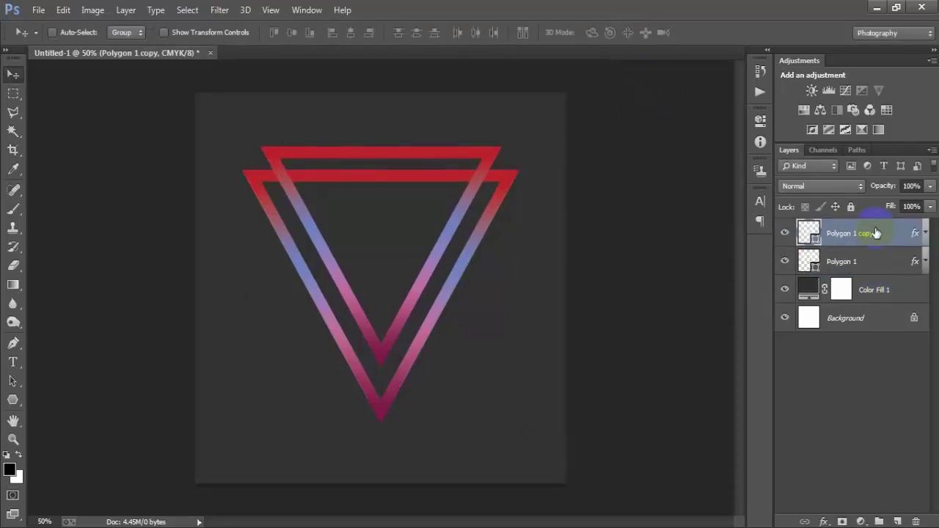
left_click(864, 267, "shift")
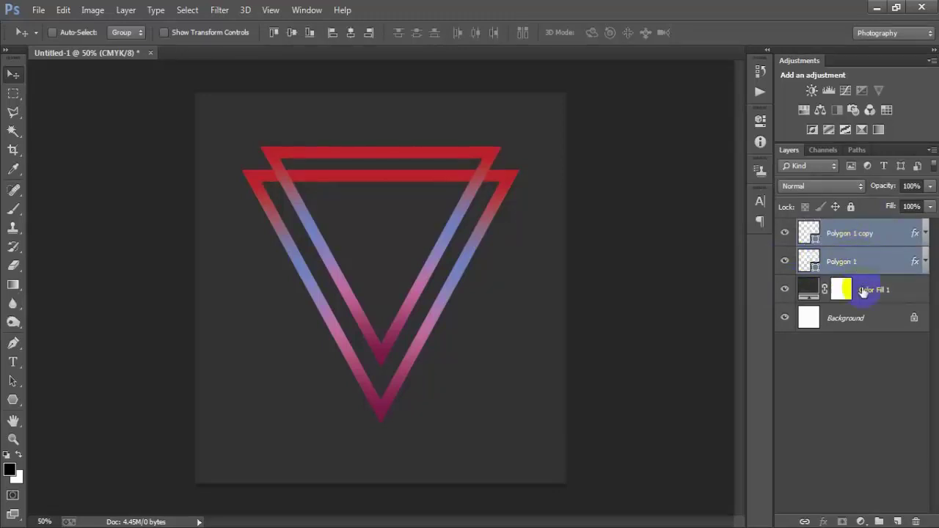
left_click(862, 321, "ctrl")
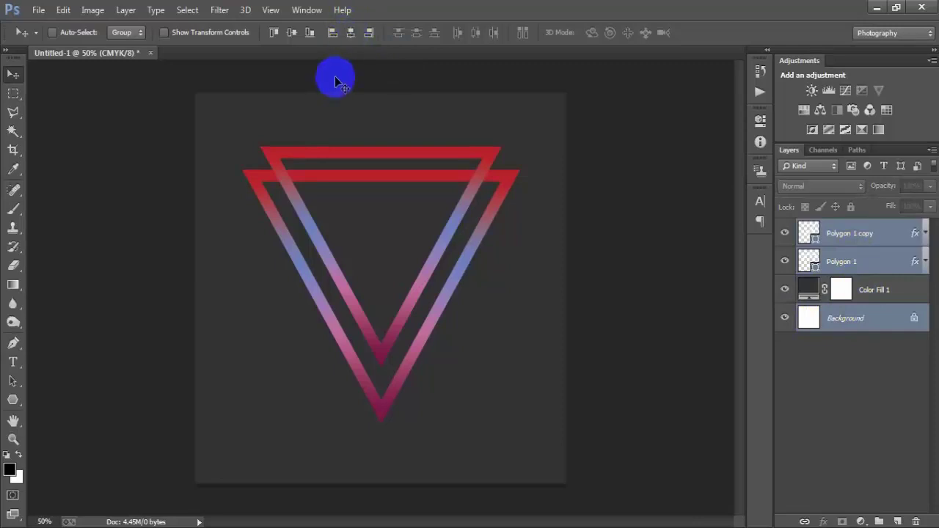
left_click(864, 241)
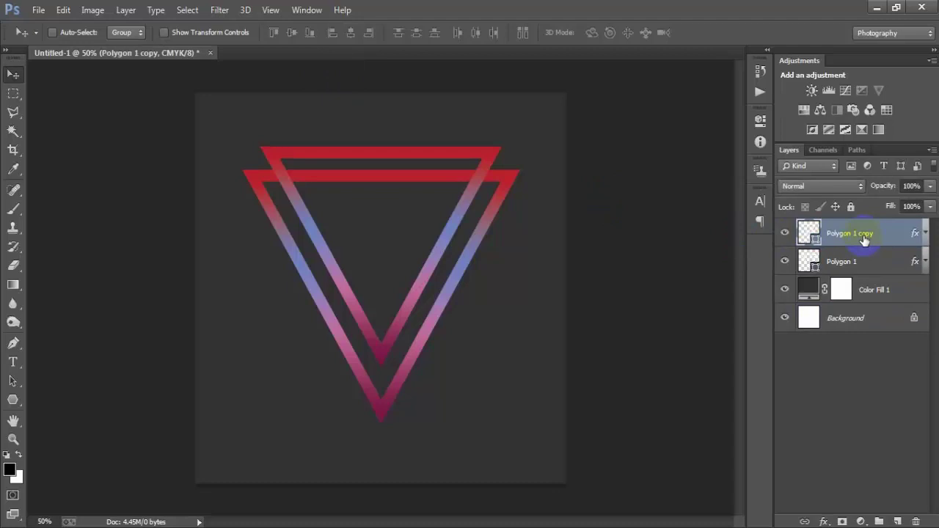
key("Up")
key("Up")
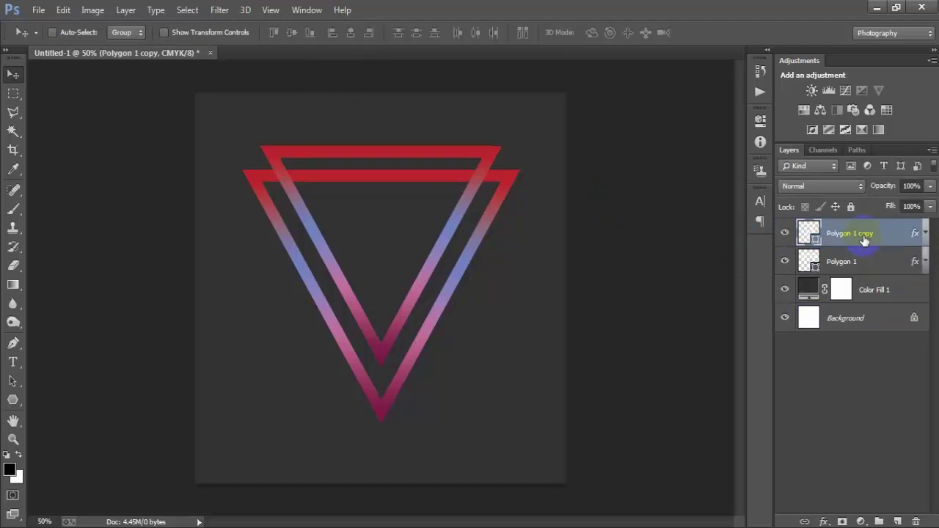
key("Down")
key("Down")
Rasterize both the Polygon 1 and Polygon 1 copy layers
left_click(854, 263, "shift")
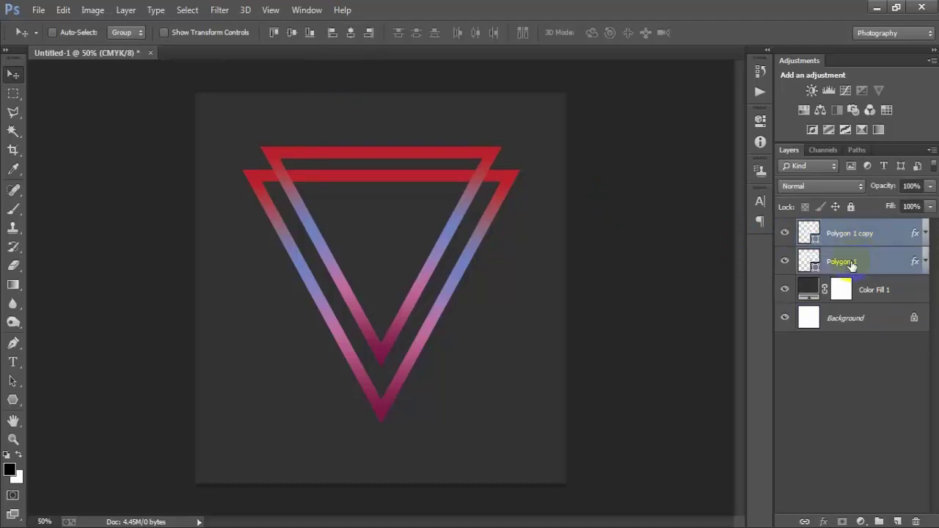
left_click(784, 261)
left_click(784, 234)
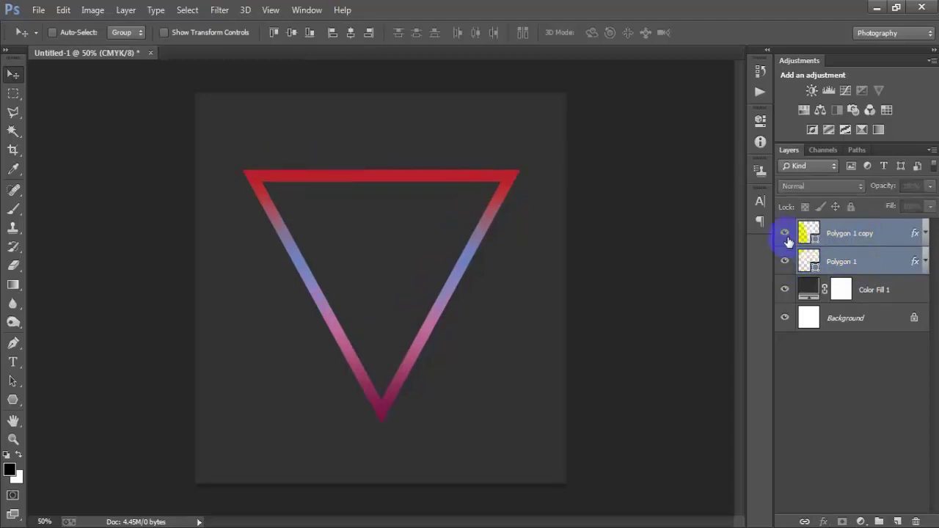
right_click(859, 241)
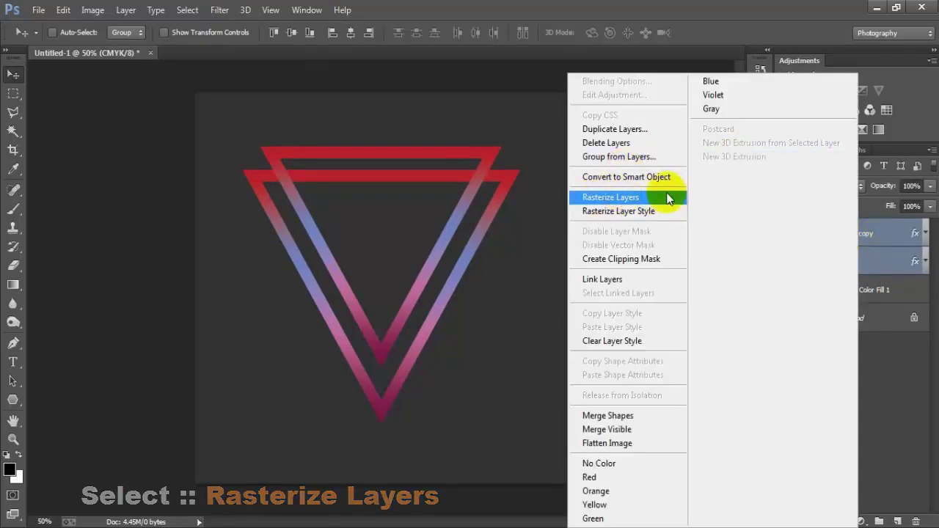
left_click(620, 198)
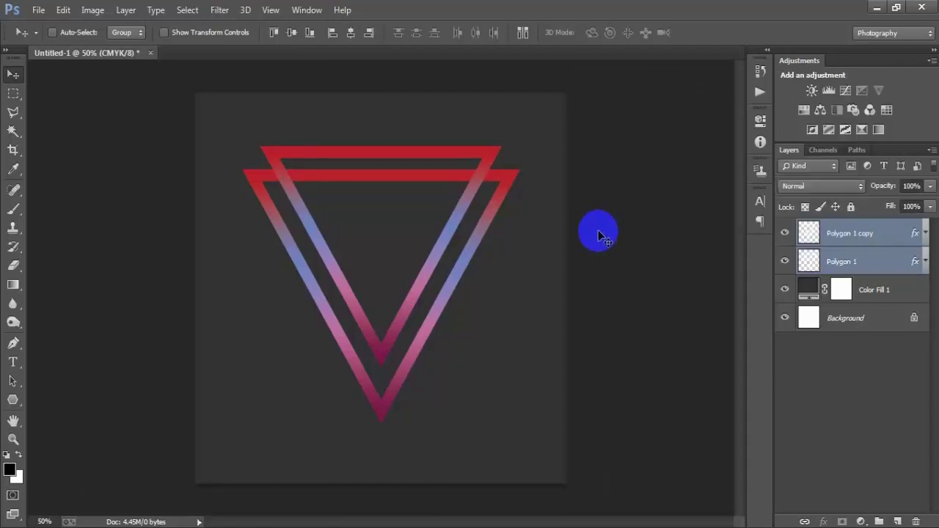
Select Polygon 1 and pick the Eraser Tool with a soft round brush
left_click(886, 264)
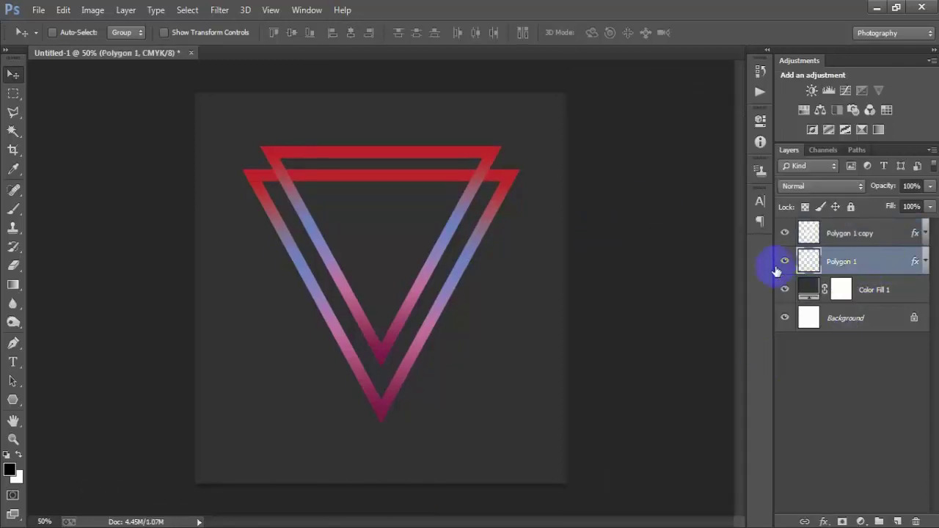
left_click(784, 262)
left_click(784, 261)
left_click(784, 262)
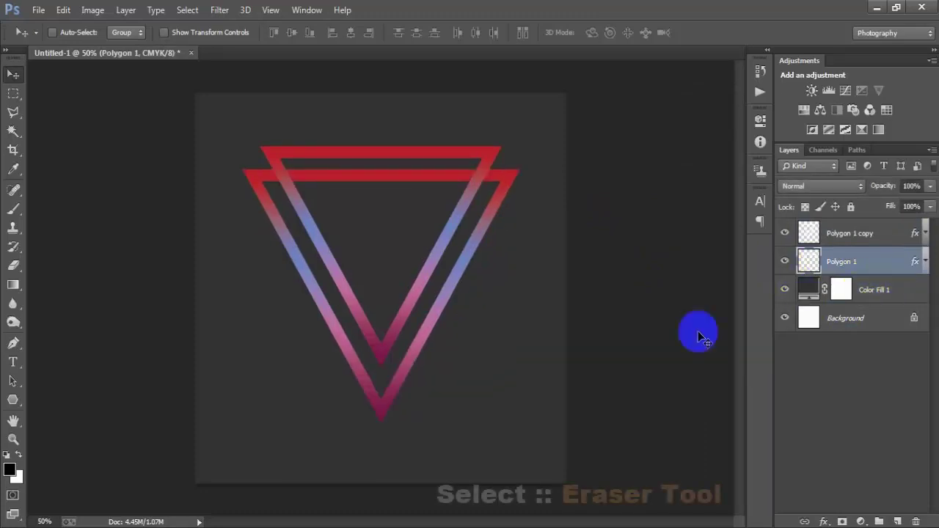
right_click(16, 268)
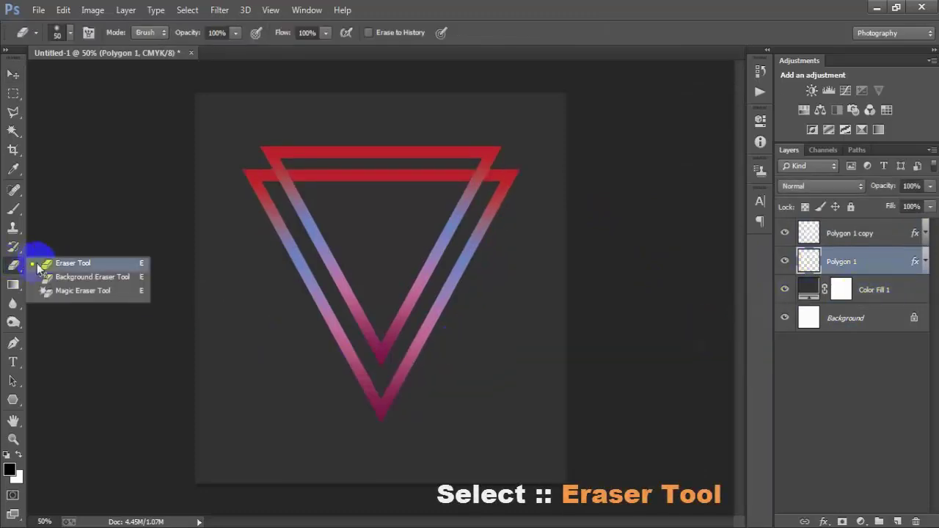
left_click(83, 263)
right_click(372, 210)
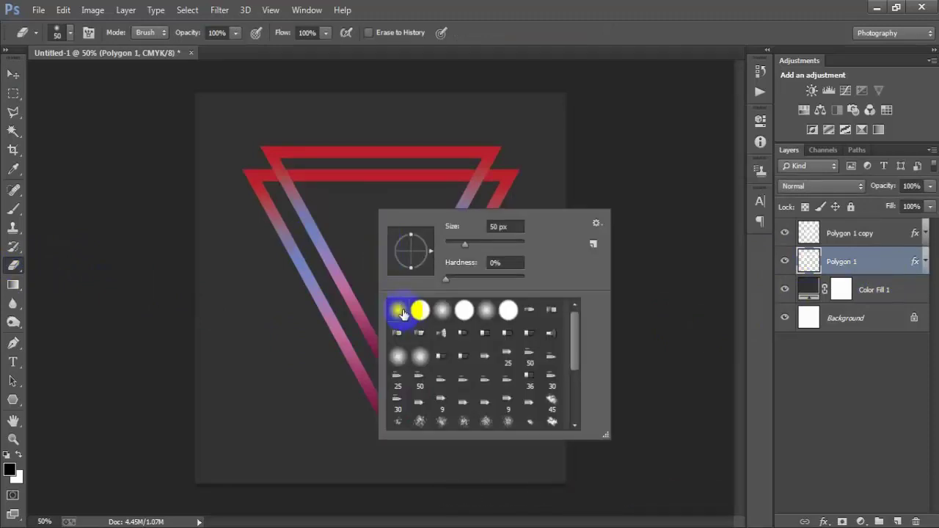
left_click(495, 56)
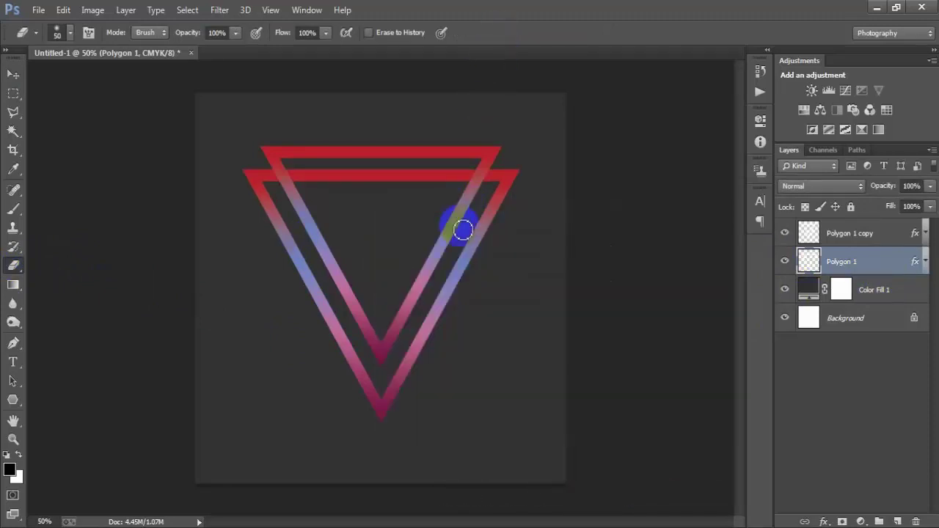
Erase the lower triangle's top bar where it runs inside the upper triangle
key("ctrl+plus")
key("ctrl+plus")
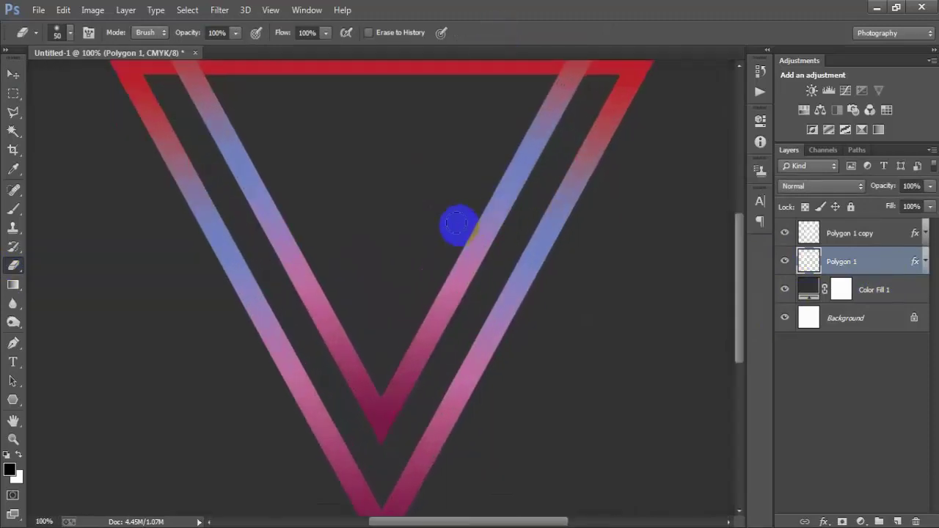
scroll(440, 220, "up", 3)
scroll(366, 266, "up", 1)
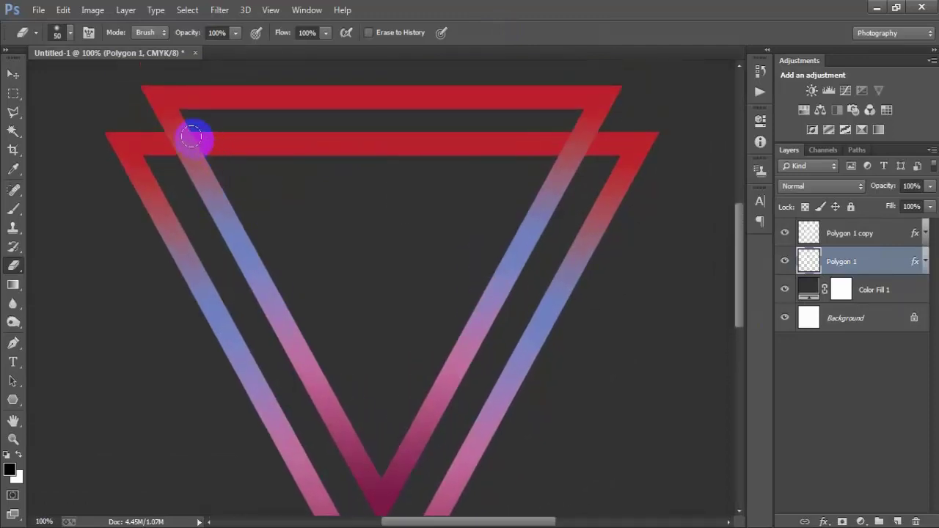
mouse_move(220, 146)
left_mouse_down()
mouse_move(245, 132)
mouse_move(555, 133)
mouse_move(511, 151)
mouse_move(225, 151)
mouse_move(291, 136)
left_mouse_up()
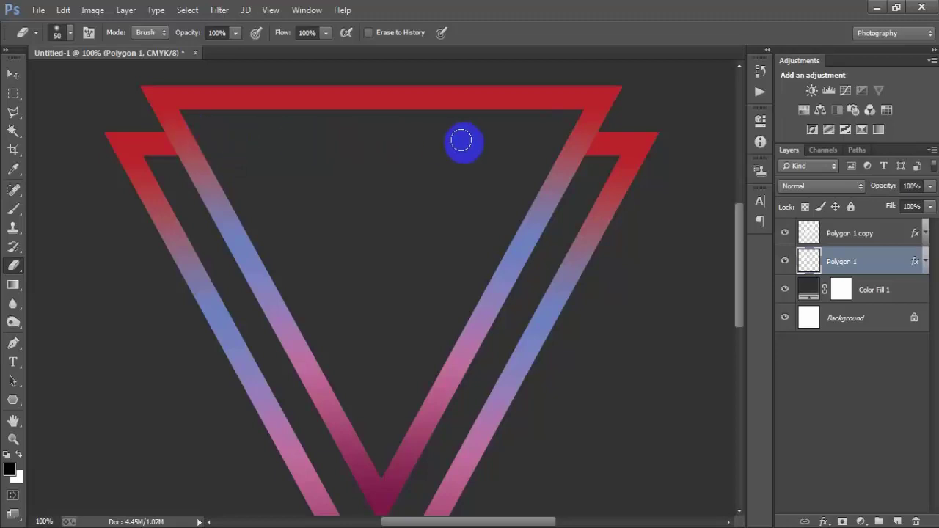
left_click(18, 76)
left_click(266, 207)
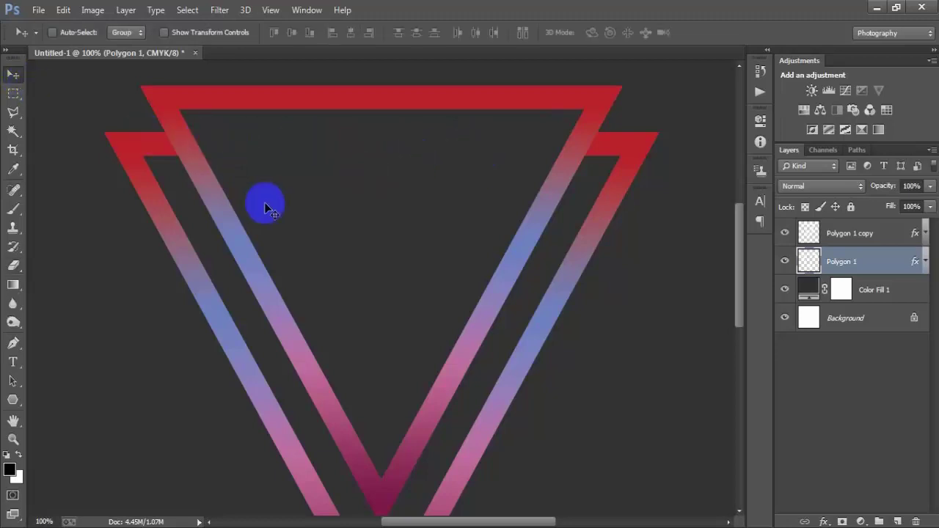
key("ctrl+minus")
key("ctrl+minus")
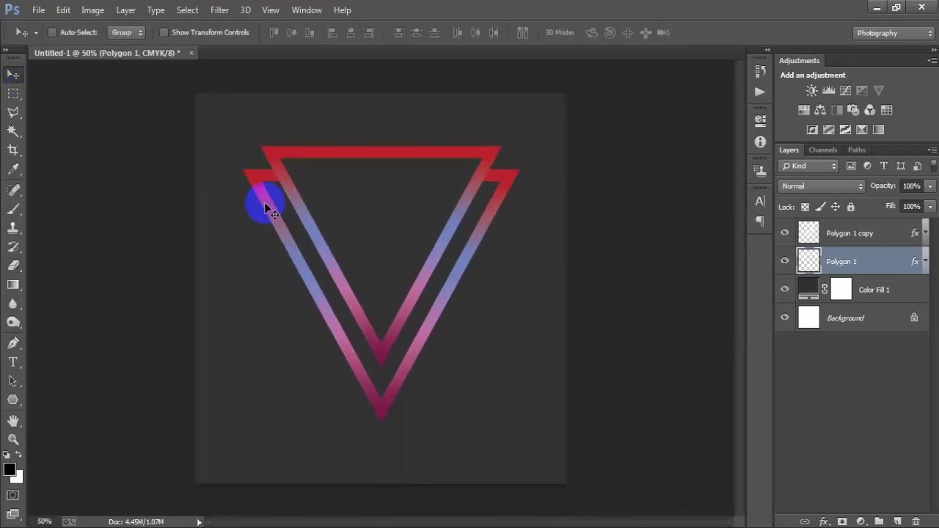
Merge Polygon 1 and Polygon 1 copy with Ctrl+E, then add an empty Layer 1 above
left_click(880, 235, "ctrl")
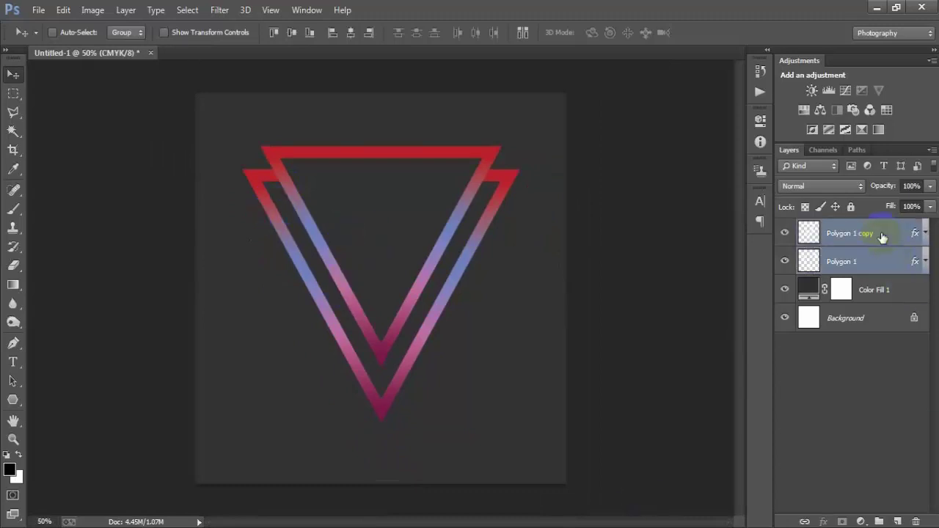
left_click(784, 261)
left_click(785, 233)
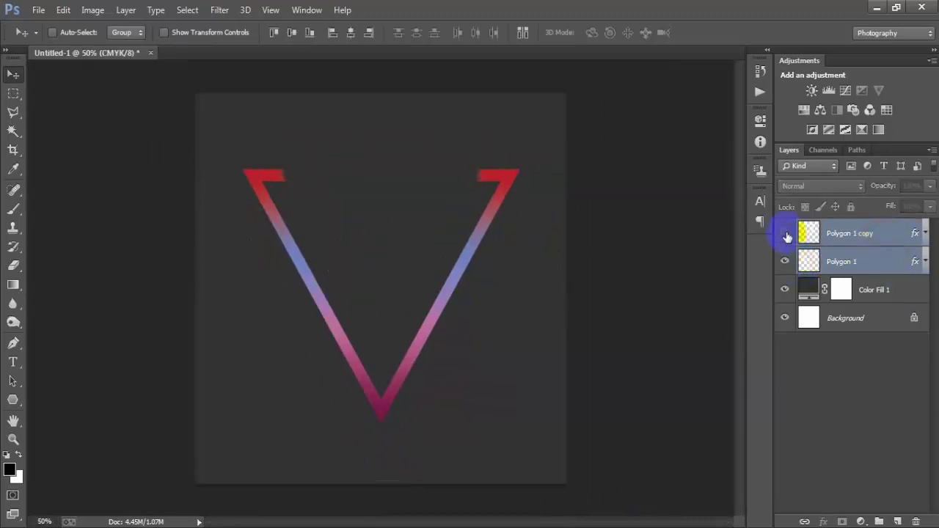
left_click(785, 261)
left_click(785, 261)
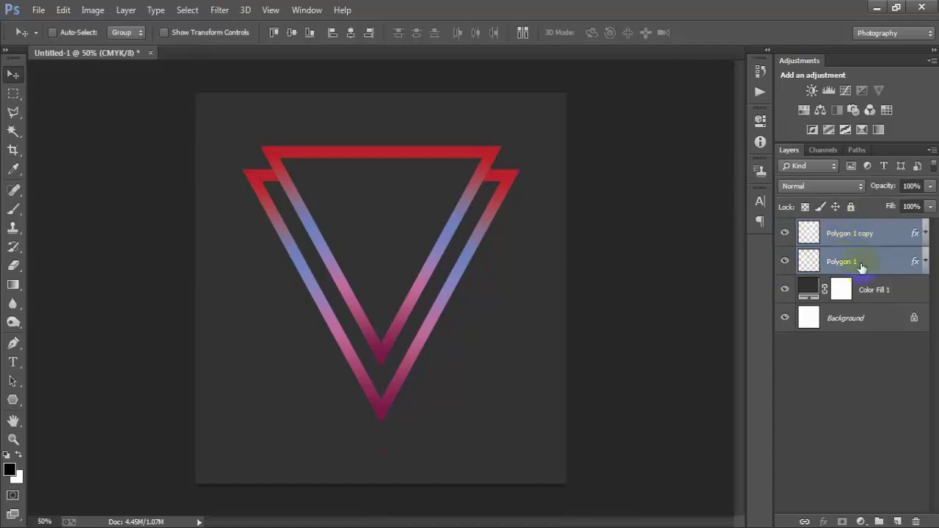
key("ctrl+e")
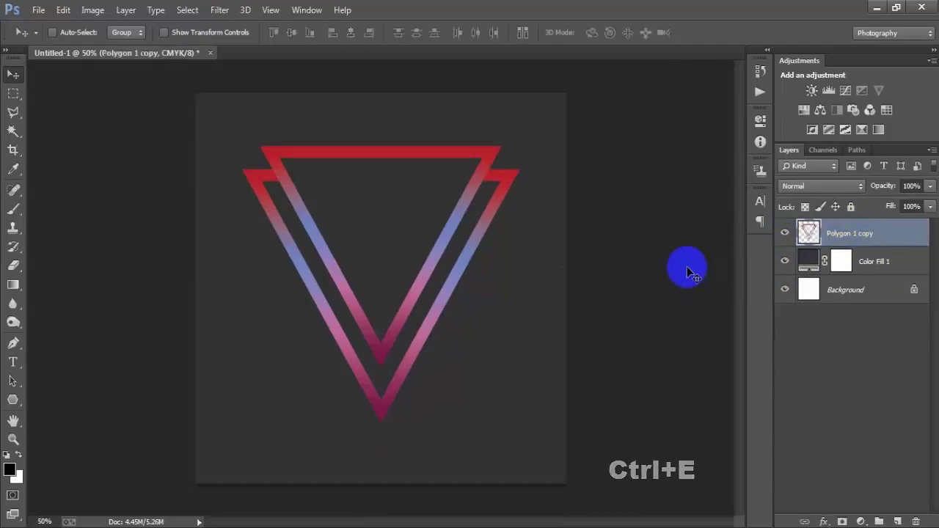
left_click(785, 233)
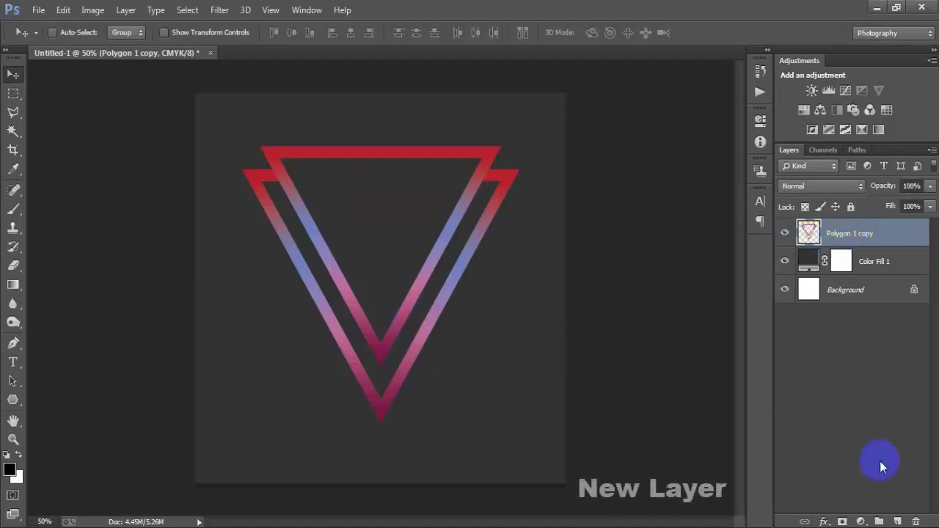
left_click(896, 522)
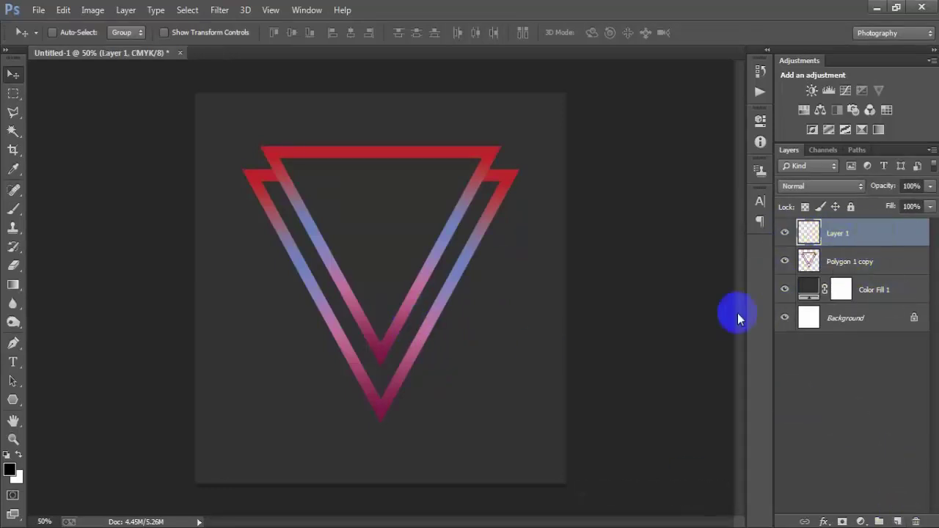
Start a horizontal text line near the poster's bottom with the text colour set to white
left_click(69, 362)
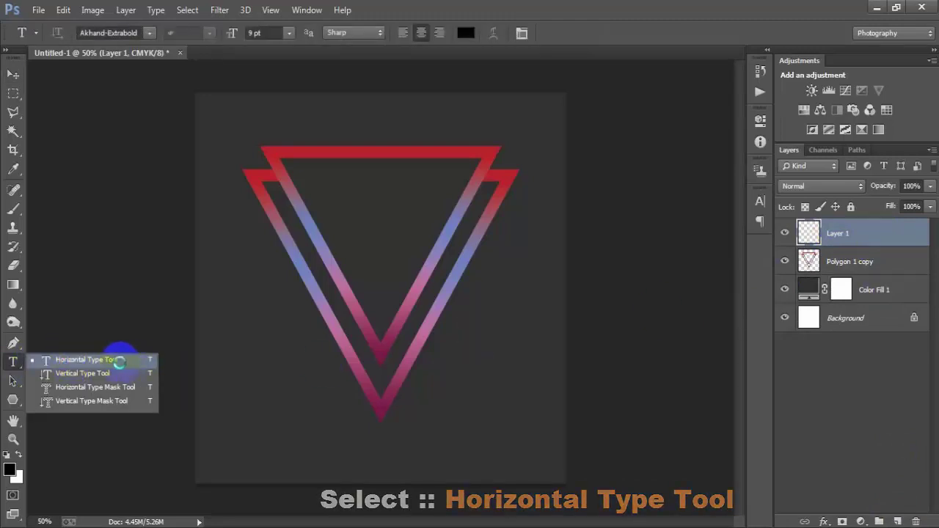
left_click(119, 356)
left_click(290, 434)
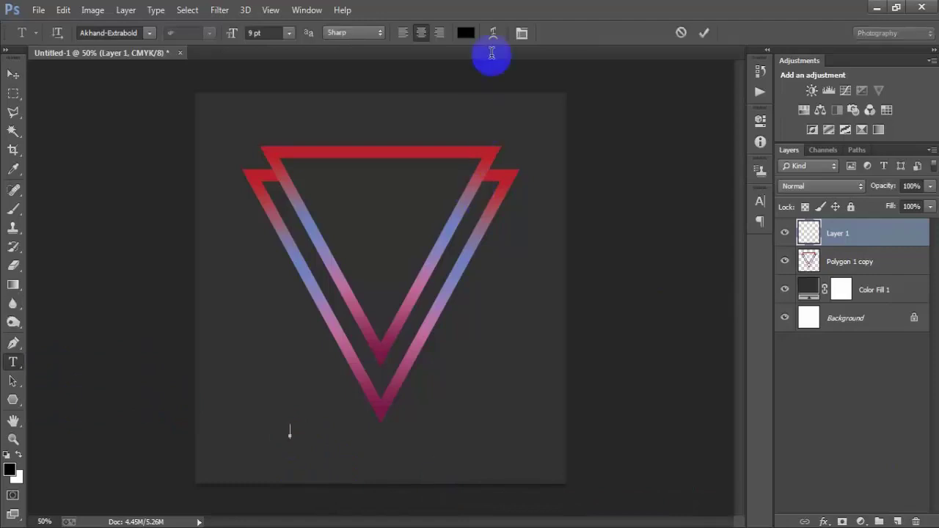
left_click(465, 39)
left_click_drag(478, 115, 404, 52)
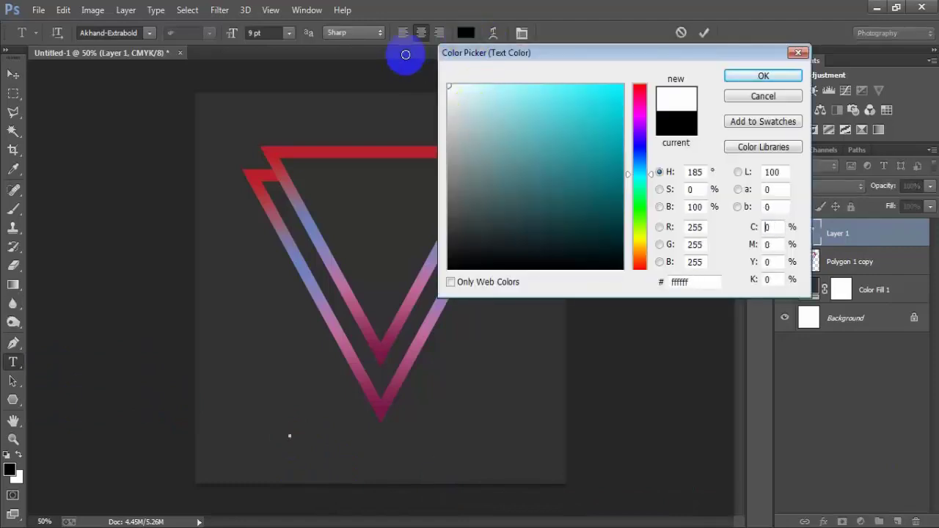
left_click(734, 76)
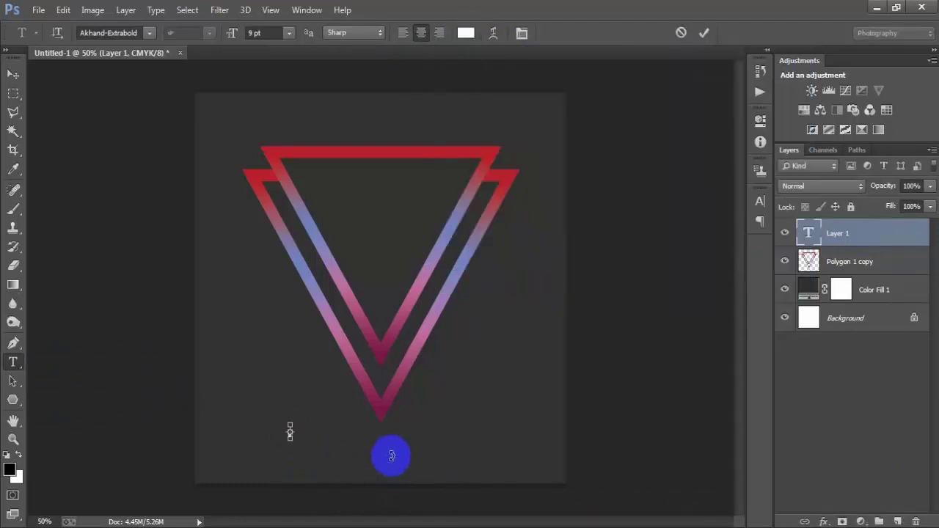
left_click(283, 426)
type("C A L I F O R N I A")
type("CALIFORNIA")
Move CALIFORNIA above the triangles and scale it up to about 172%
left_click(12, 75)
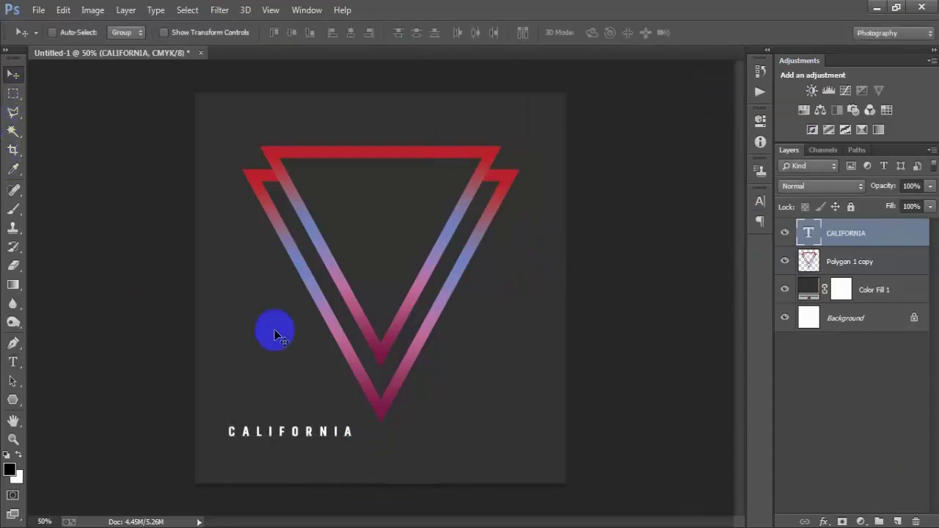
mouse_move(310, 432)
left_mouse_down()
mouse_move(367, 155)
mouse_move(396, 132)
left_mouse_up()
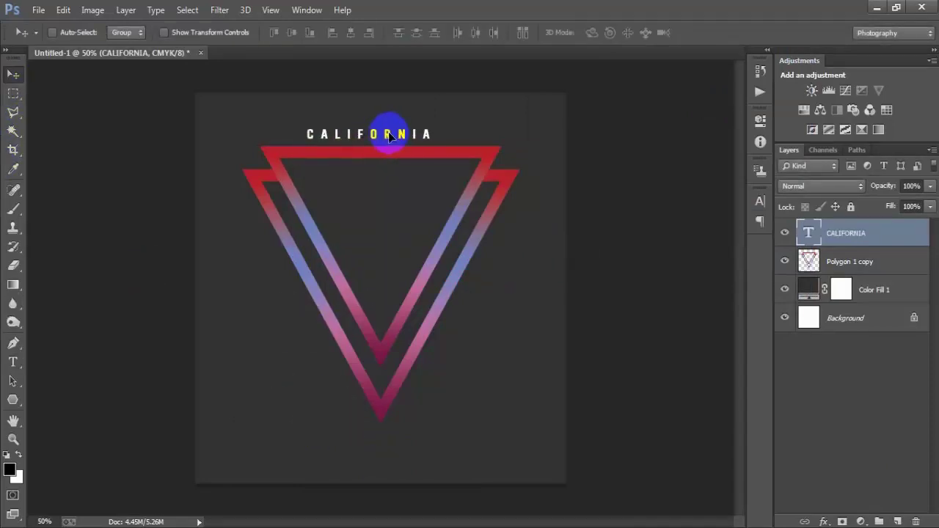
key("ctrl+t")
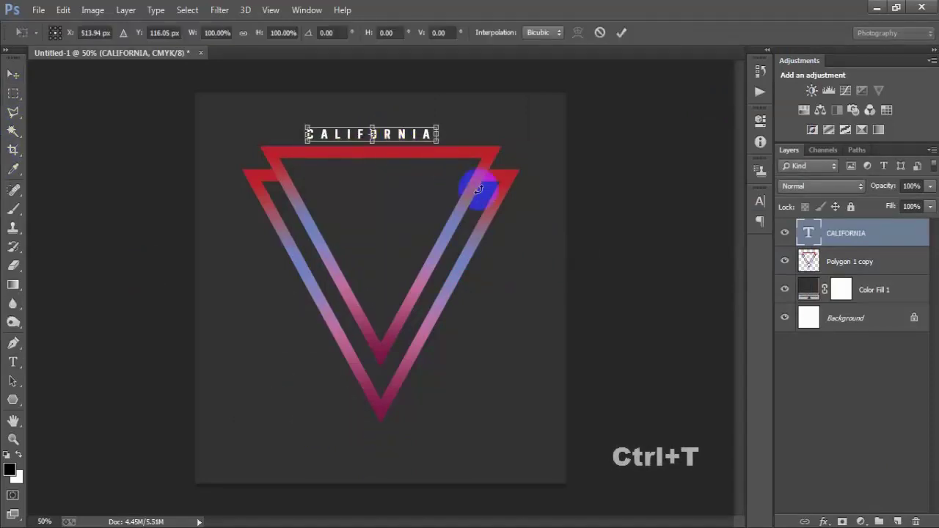
left_click_drag(441, 145, 468, 146)
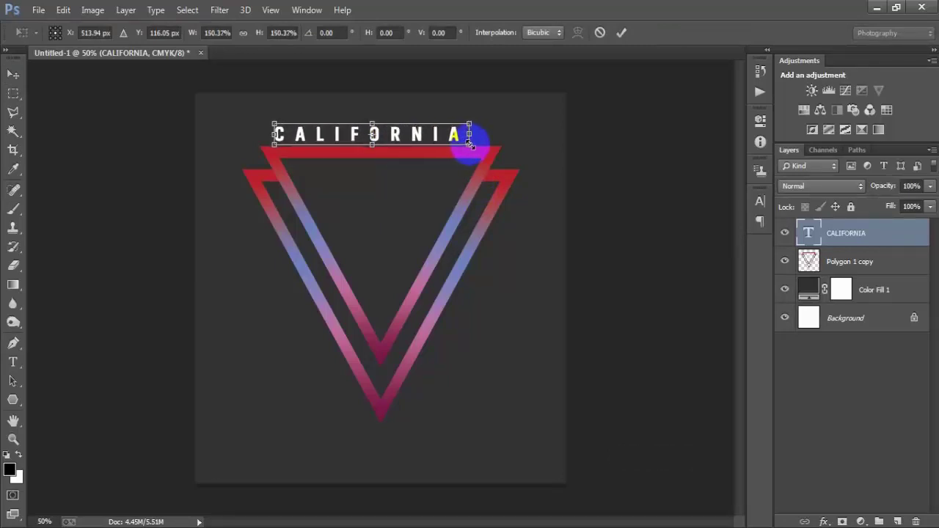
left_click_drag(468, 146, 494, 147)
left_click(620, 32)
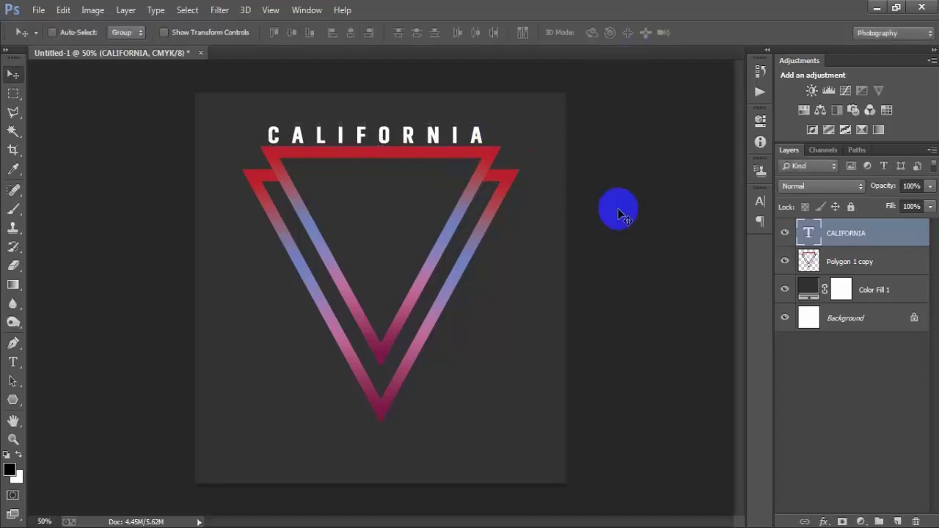
Centre CALIFORNIA horizontally by aligning it with the Background layer
left_click(864, 321, "ctrl")
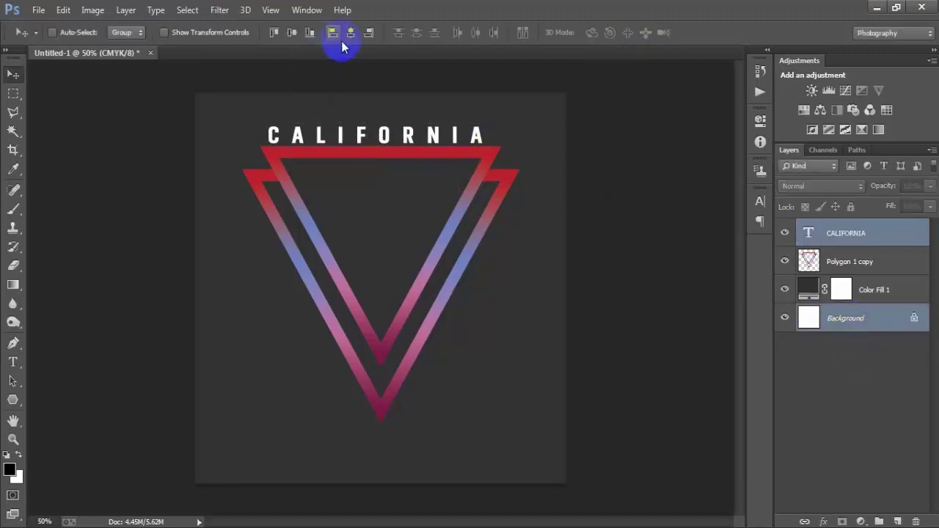
left_click(351, 34)
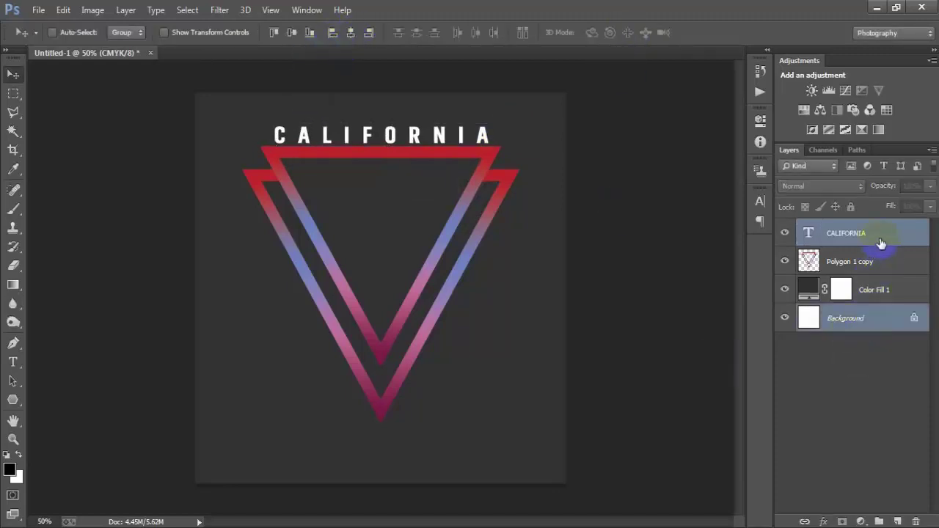
left_click(825, 236)
Widen CALIFORNIA's letter tracking from 500 to 520 in the Character panel
left_click(758, 202)
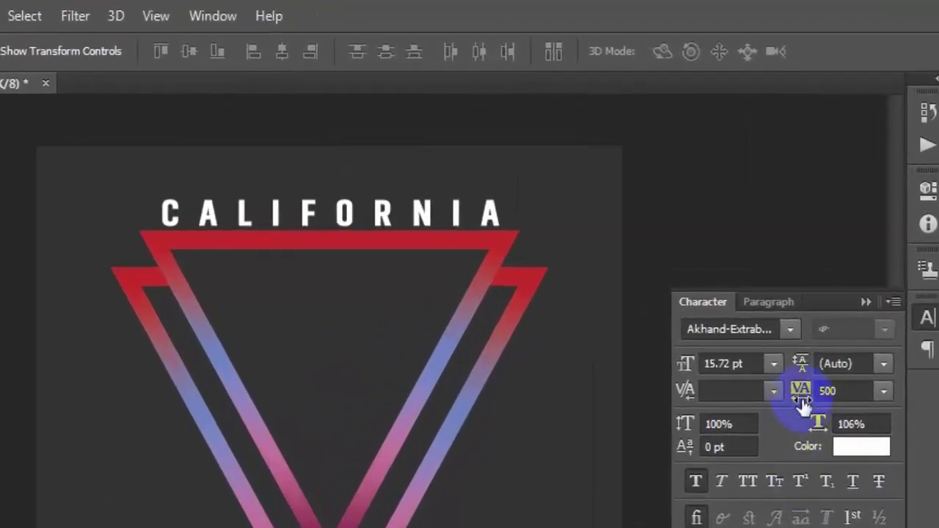
left_click_drag(802, 402, 800, 402)
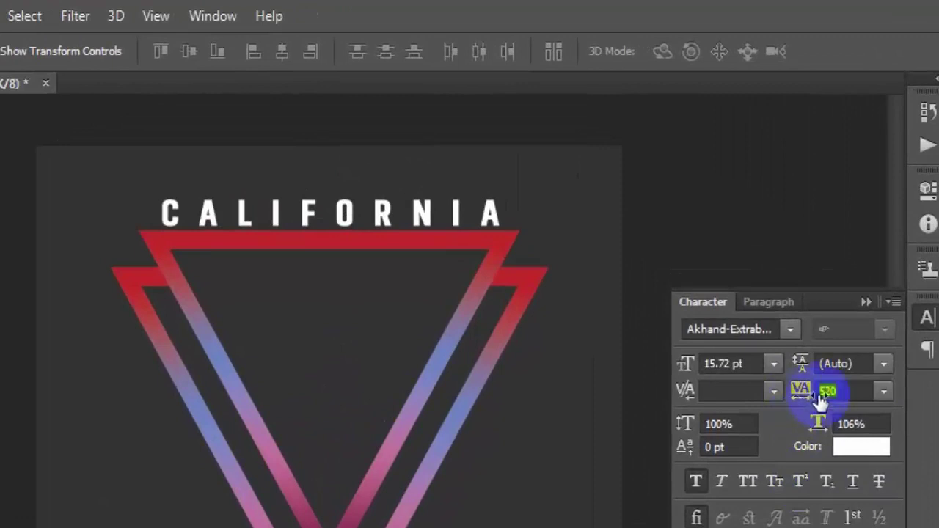
left_click(845, 392)
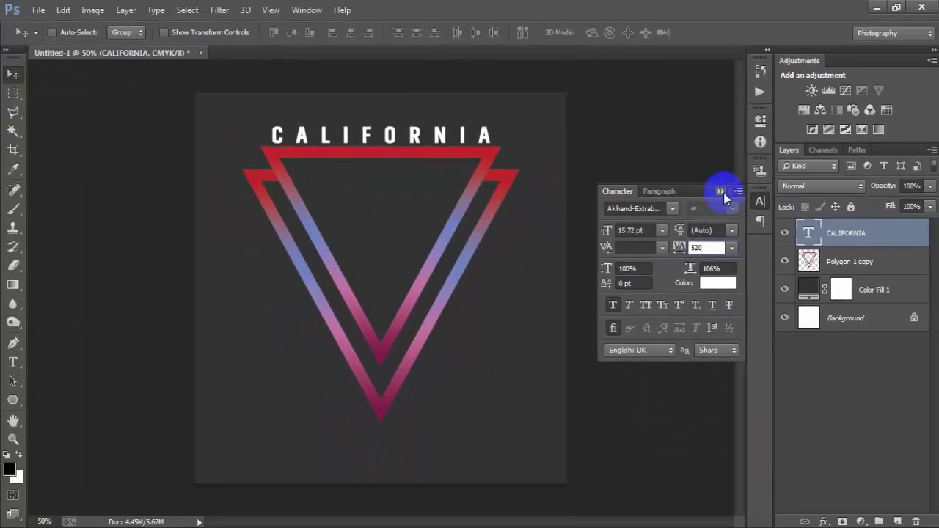
left_click(723, 192)
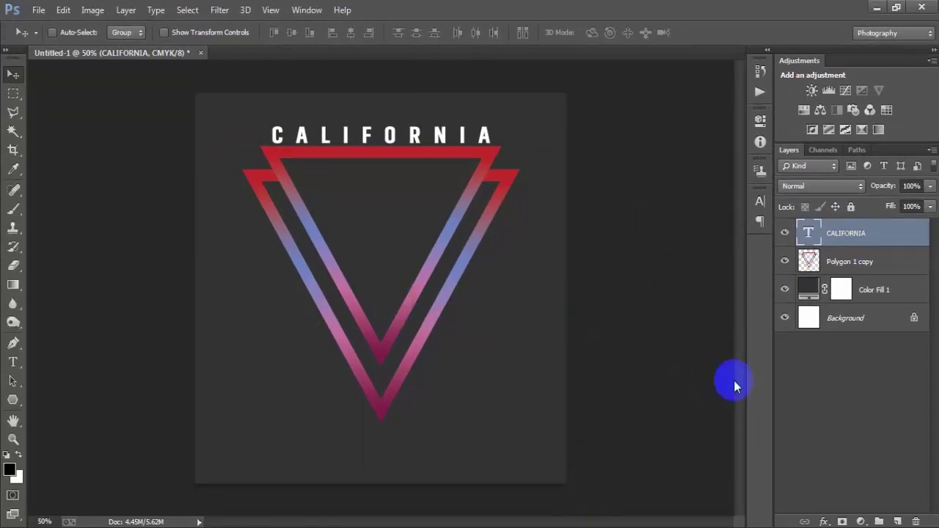
Add a new layer with white Beach text near the lower left of the poster
left_click(896, 522)
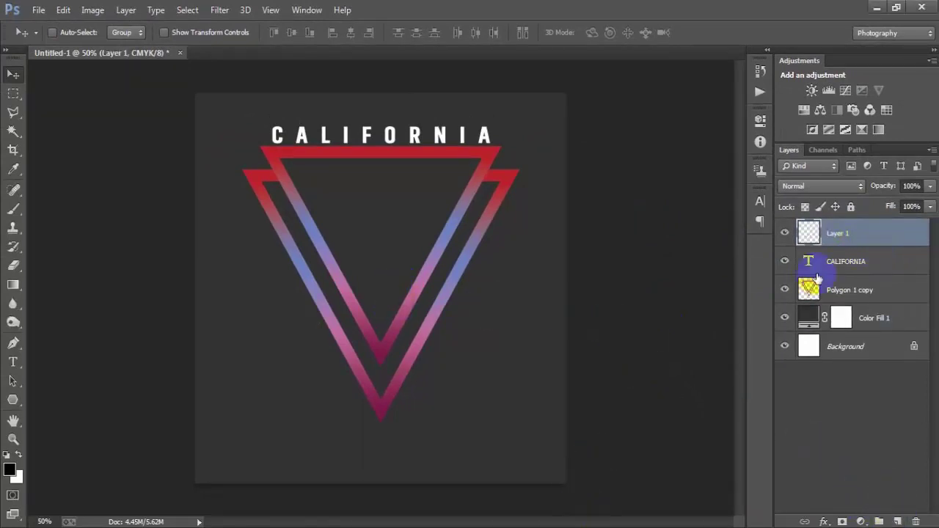
left_click(15, 363)
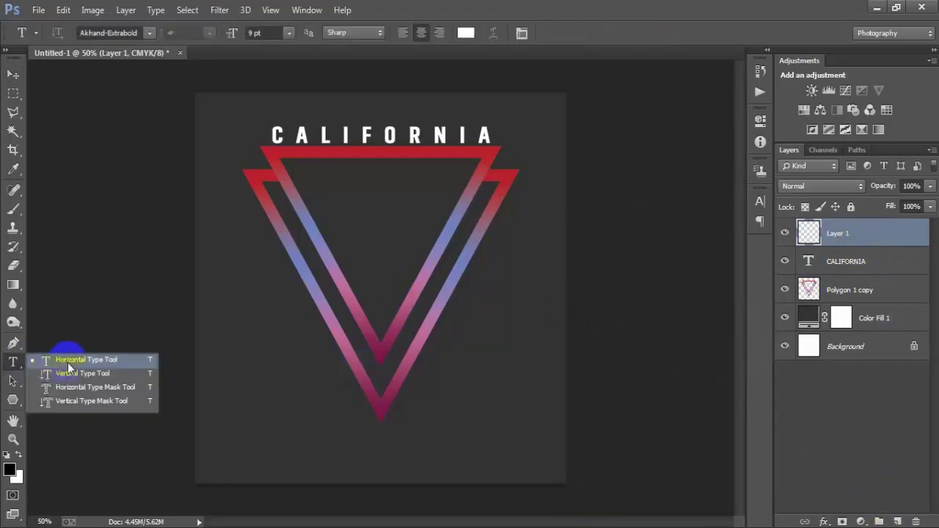
left_click(80, 361)
left_click(279, 431)
type("Beach")
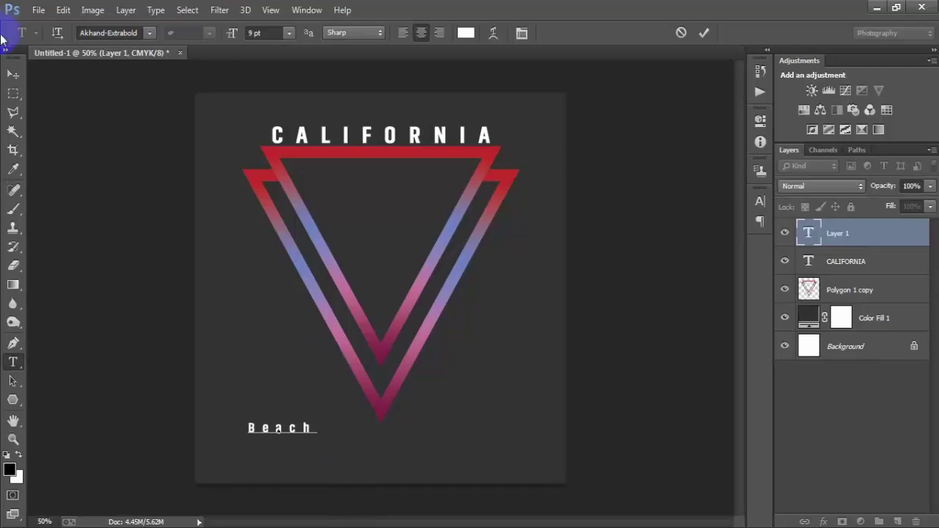
left_click(13, 74)
left_click_drag(318, 433, 335, 394)
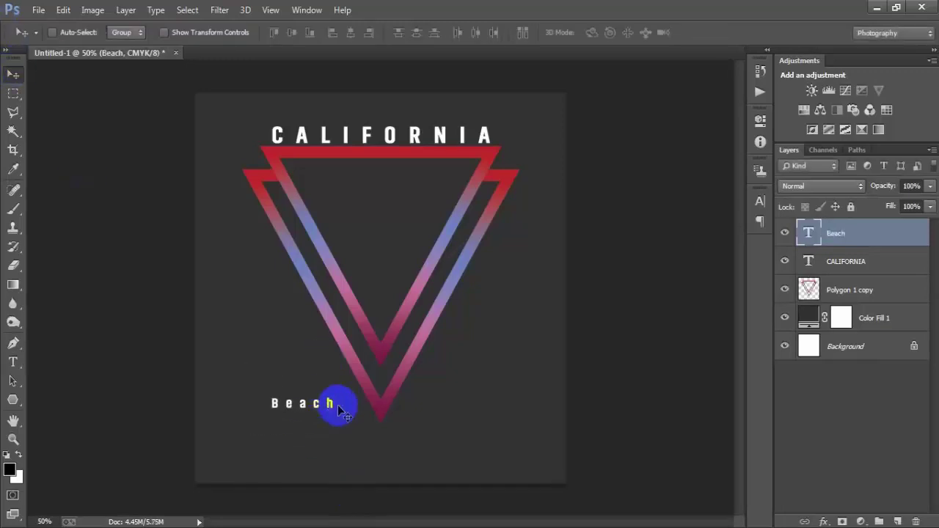
Set Beach's tracking to 0 and its font to &Matchmaker
left_click(759, 201)
left_click(709, 249)
type("0")
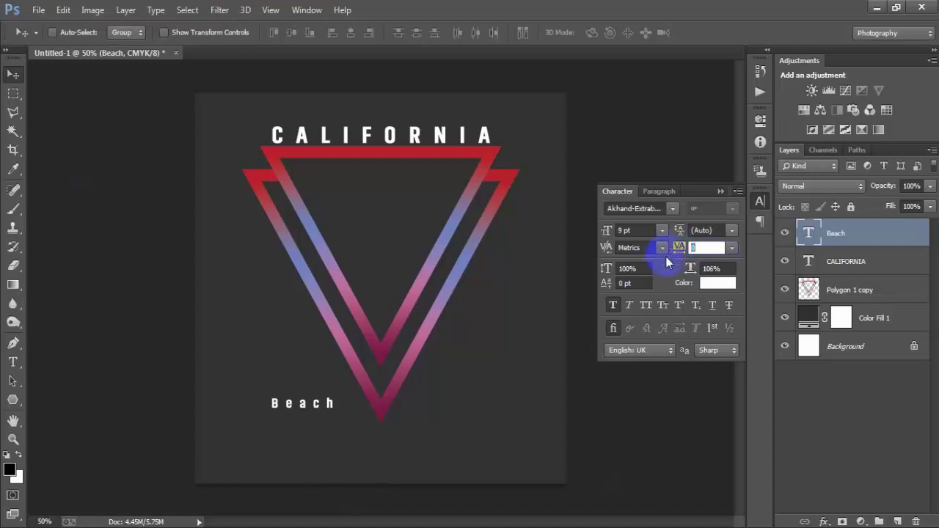
left_click(647, 209)
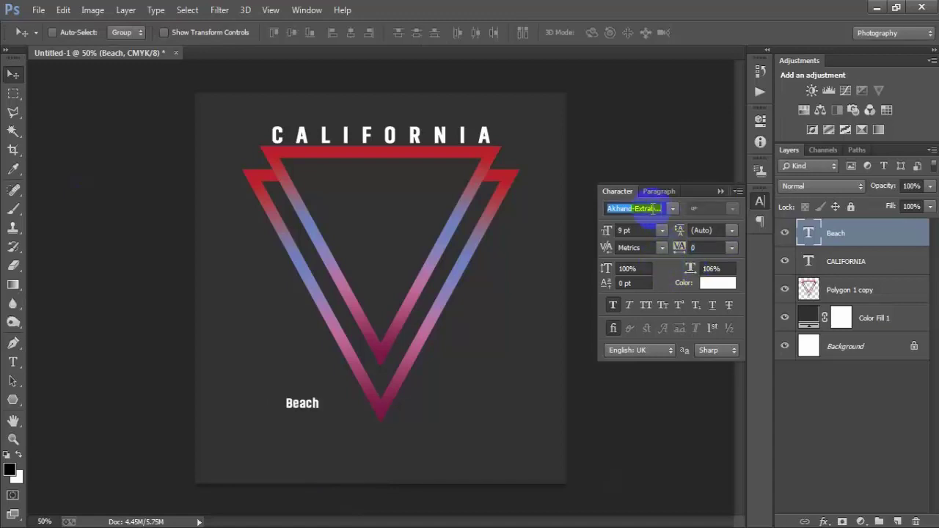
type("&Matchmaker")
key("Return")
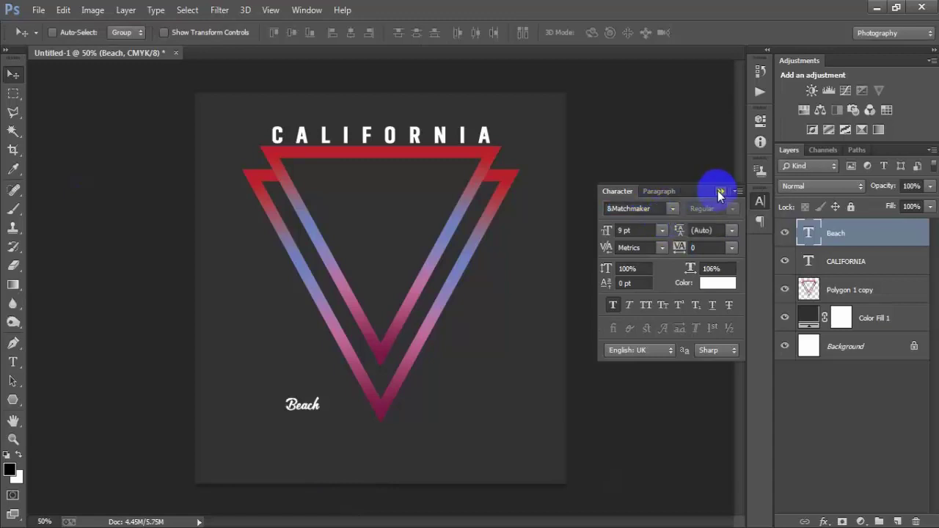
left_click(720, 192)
Scale Beach to about 456%, tilt it about −8°, and move it into the triangle
key("ctrl+t")
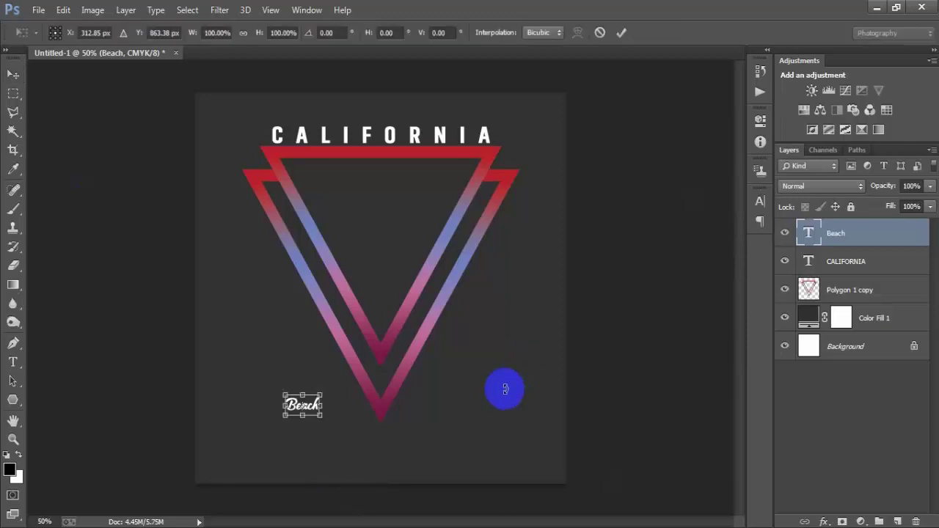
mouse_move(325, 419)
left_mouse_down()
mouse_move(360, 444)
mouse_move(350, 452)
mouse_move(369, 470)
mouse_move(388, 465)
left_mouse_up()
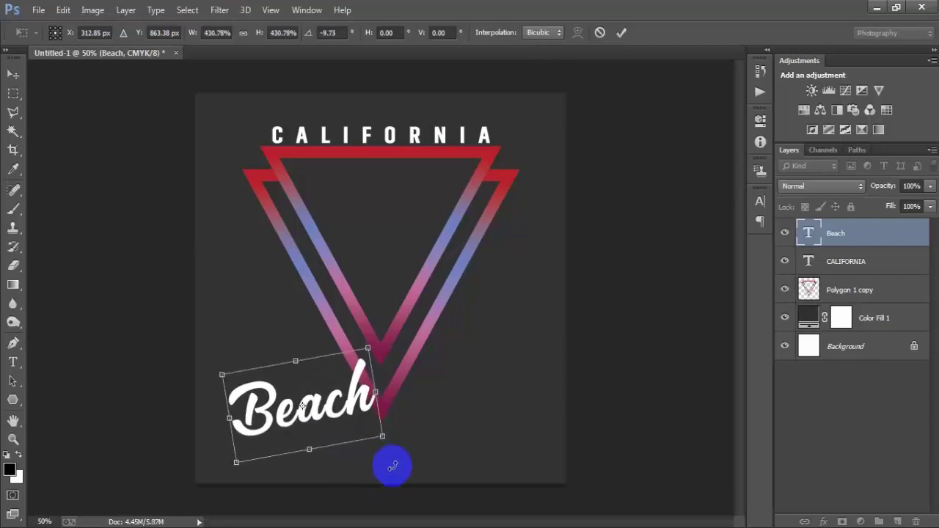
left_click_drag(360, 387, 423, 336)
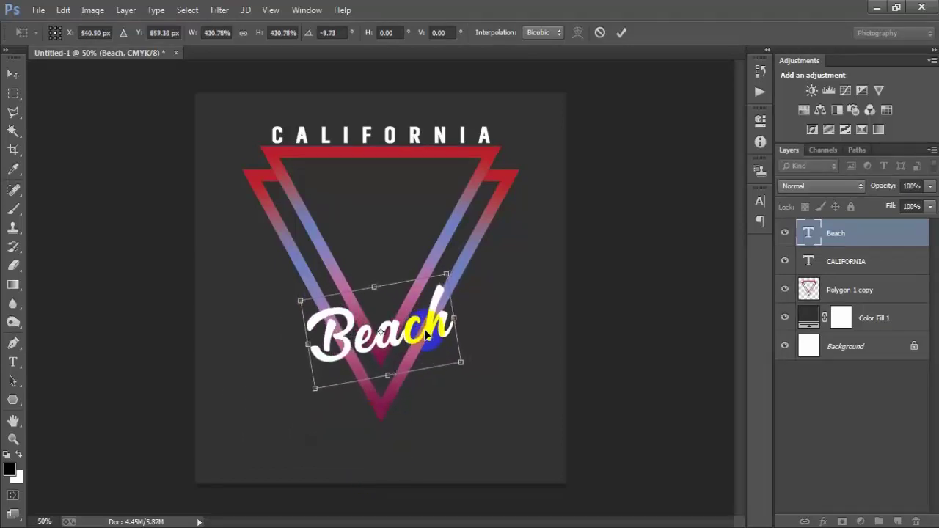
left_click_drag(462, 364, 478, 396)
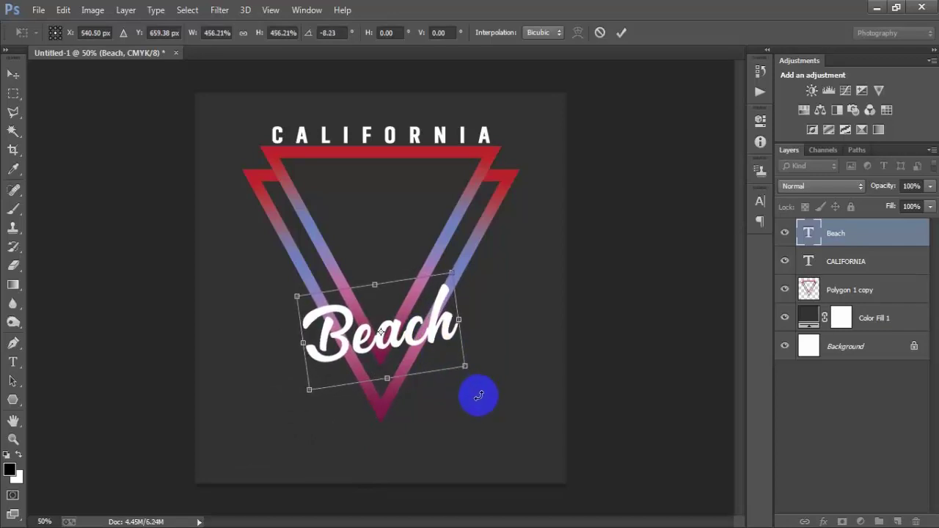
left_click(621, 33)
Centre Beach horizontally against the Background, then toggle its visibility to check it
left_click(842, 350, "ctrl")
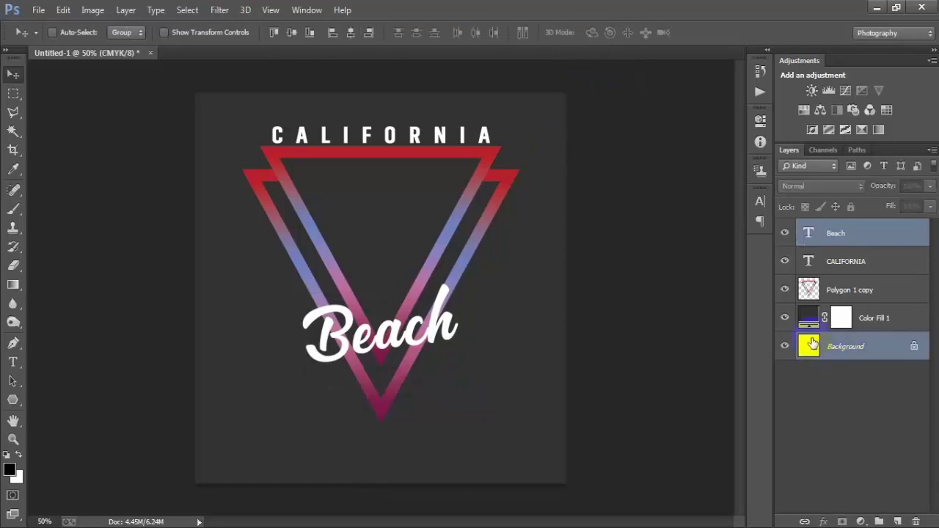
left_click(350, 34)
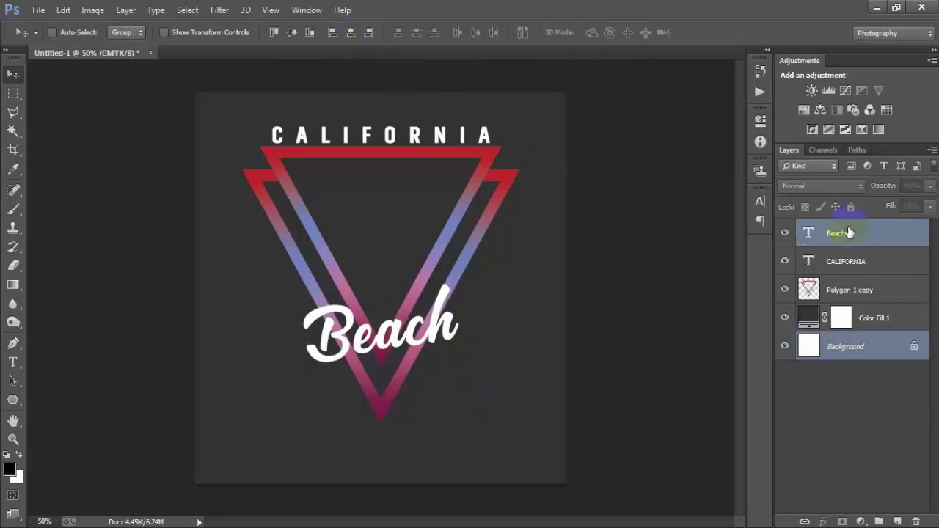
left_click(901, 235)
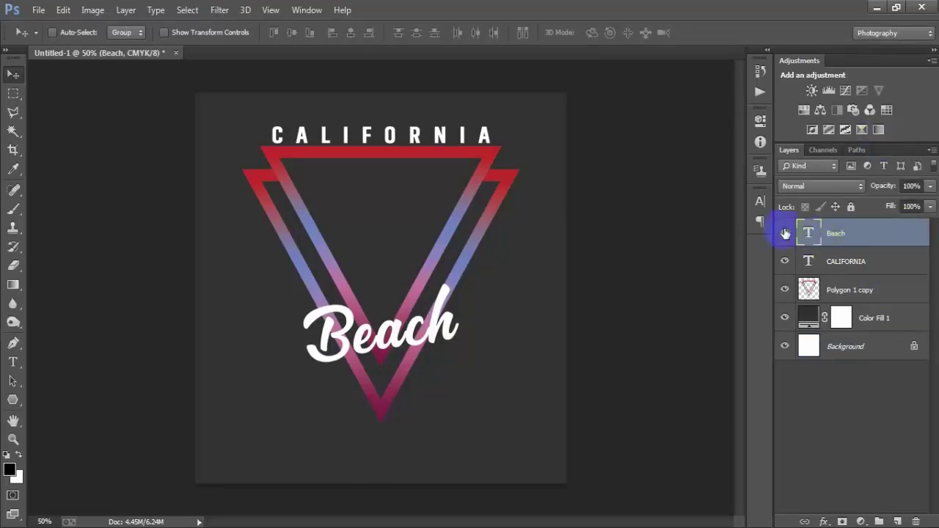
left_click(785, 233)
left_click(904, 241)
Give Beach an Orange, Yellow, Orange gradient overlay with the left stop deepened to cd4c00
double_click(915, 240)
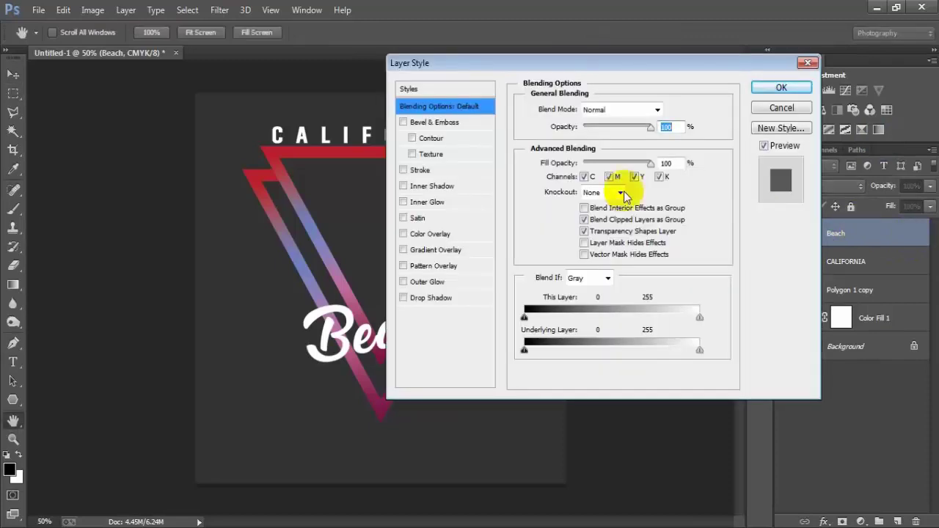
left_click(443, 250)
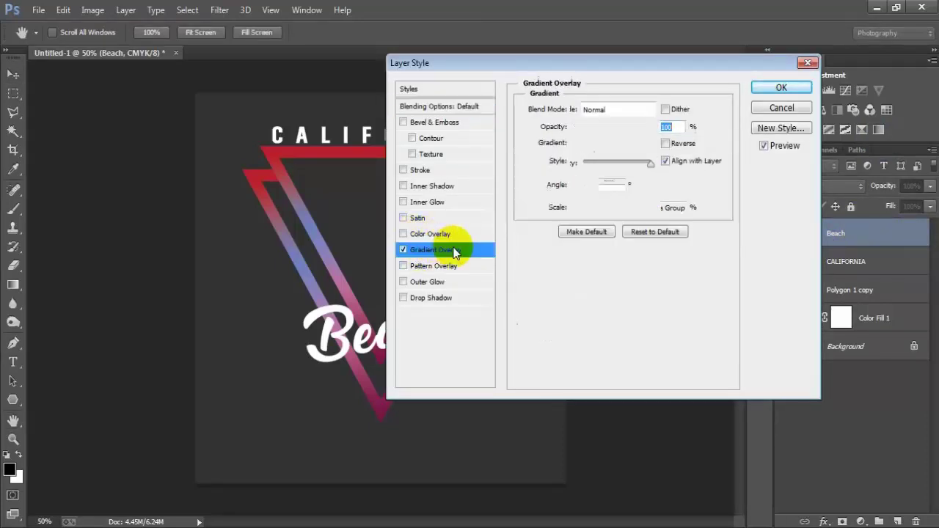
left_click(605, 143)
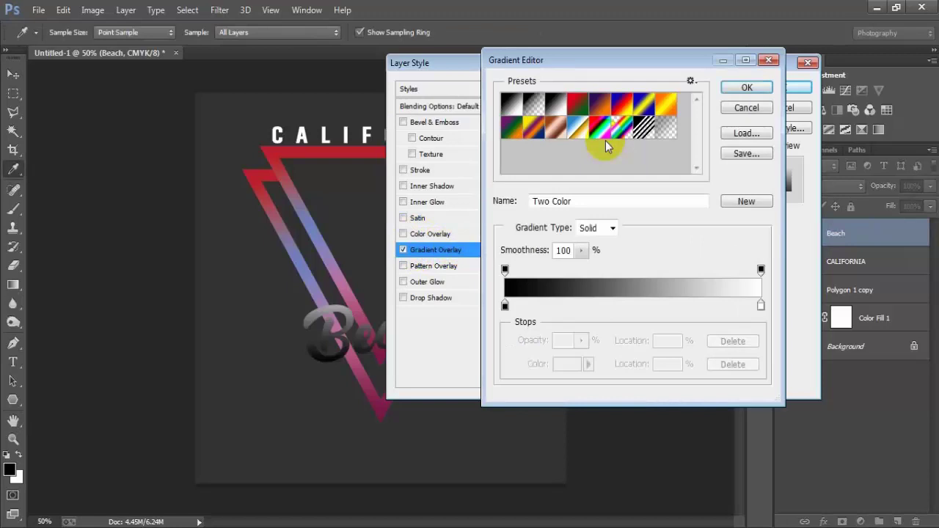
left_click(665, 110)
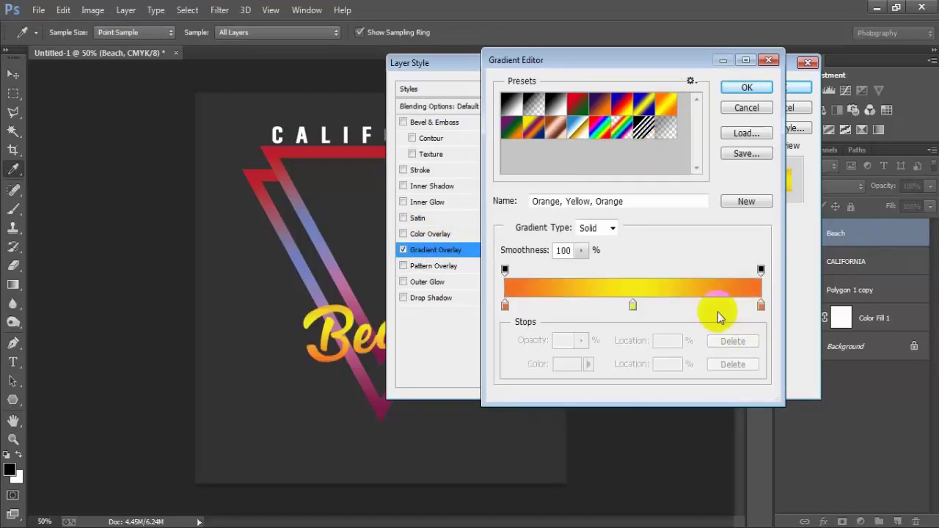
left_click(505, 305)
left_click(567, 364)
left_click(625, 128)
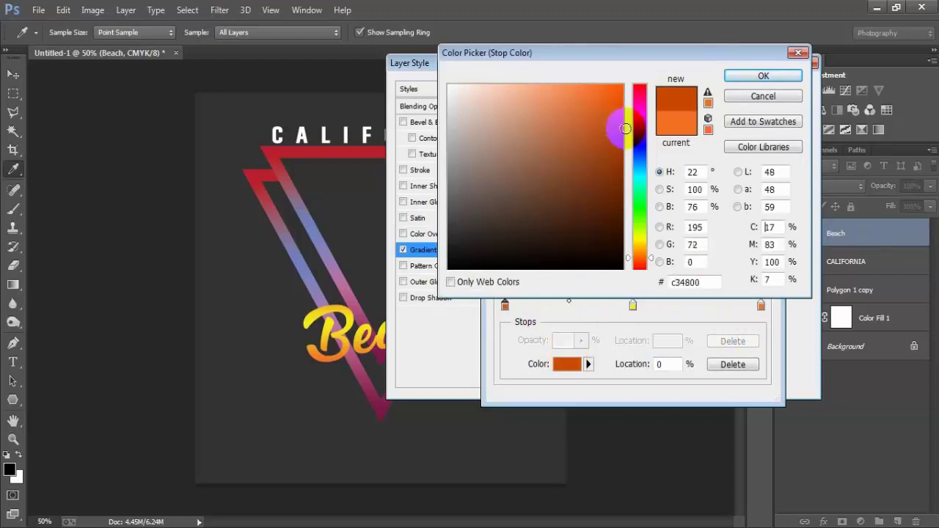
left_click_drag(625, 129, 629, 121)
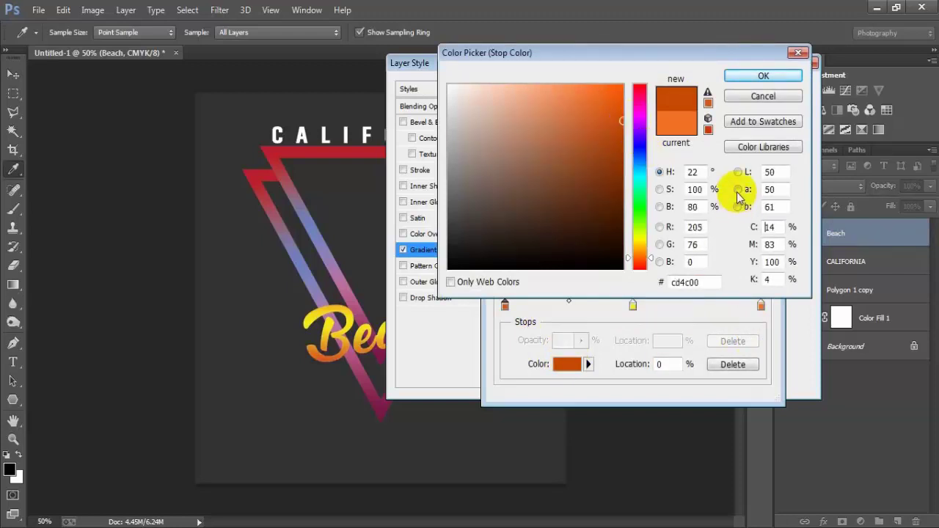
left_click(761, 75)
left_click(745, 89)
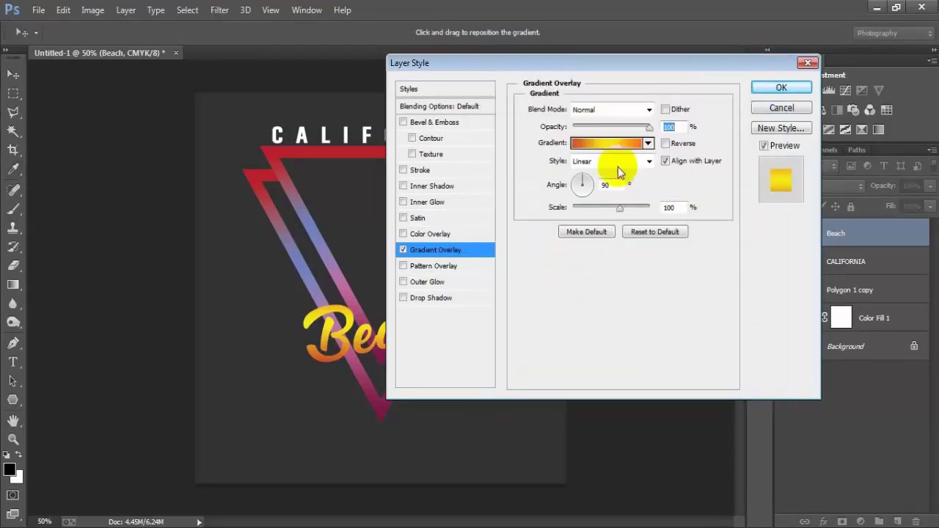
Add a 4 px black outside stroke to Beach and apply the layer style
left_click(454, 170)
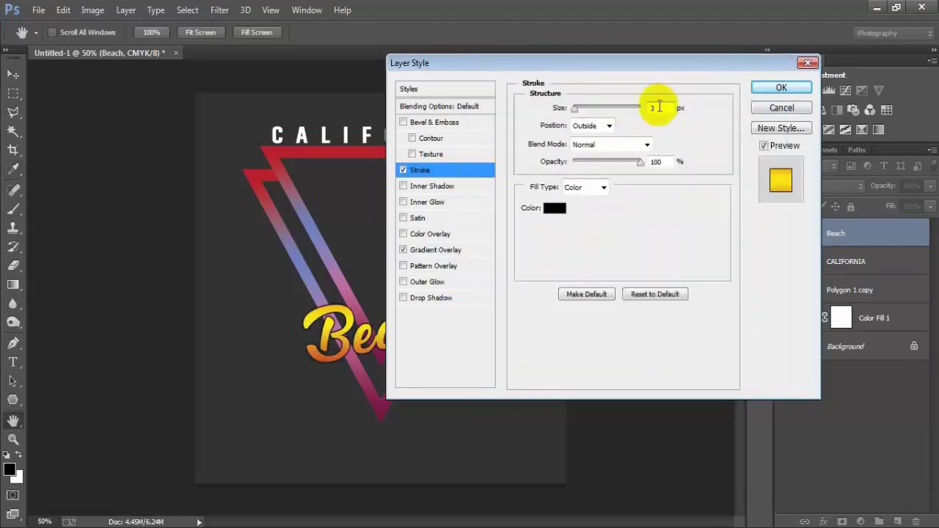
double_click(659, 108)
type("4")
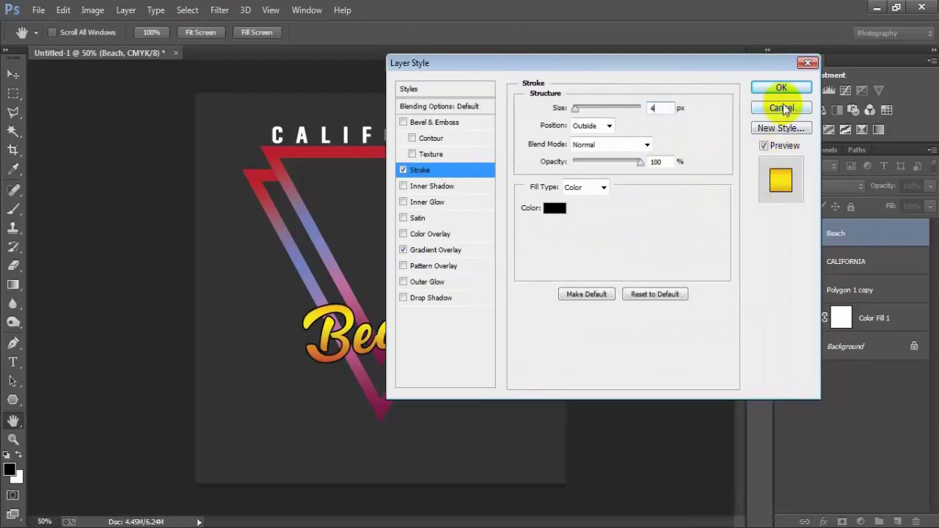
left_click(781, 87)
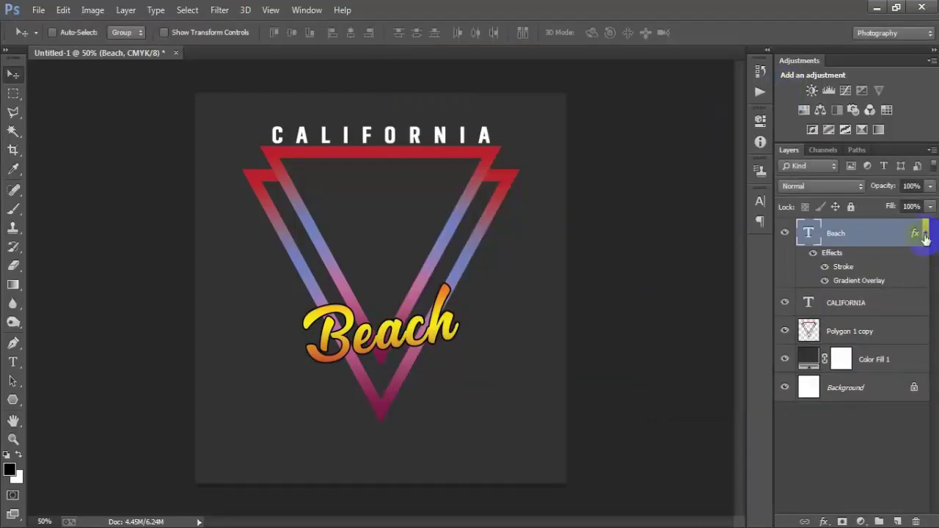
Rasterize the Beach type layer and load its lettering outline as a selection
left_click(925, 233)
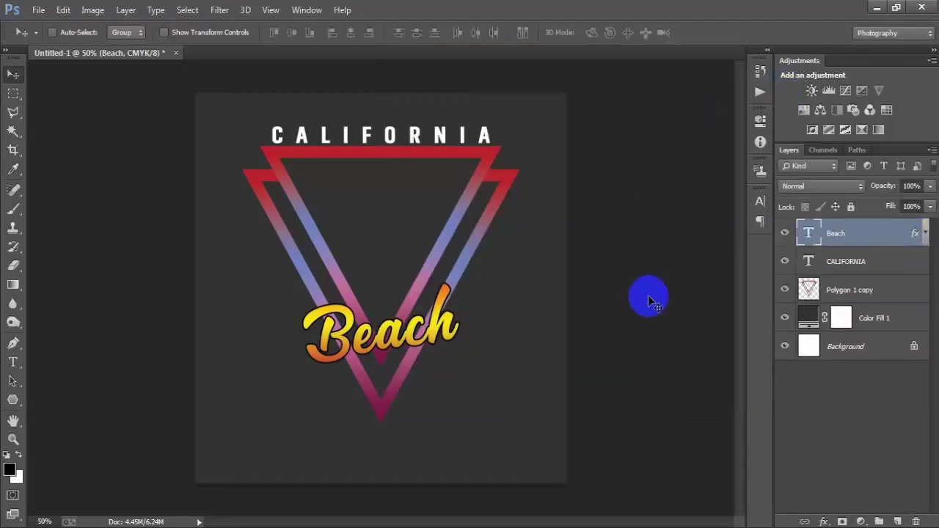
left_click(785, 233)
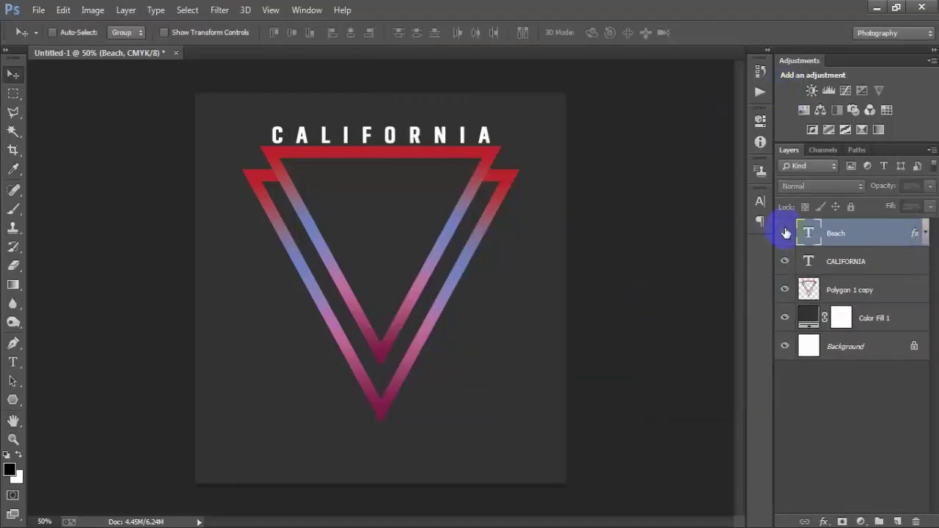
right_click(878, 234)
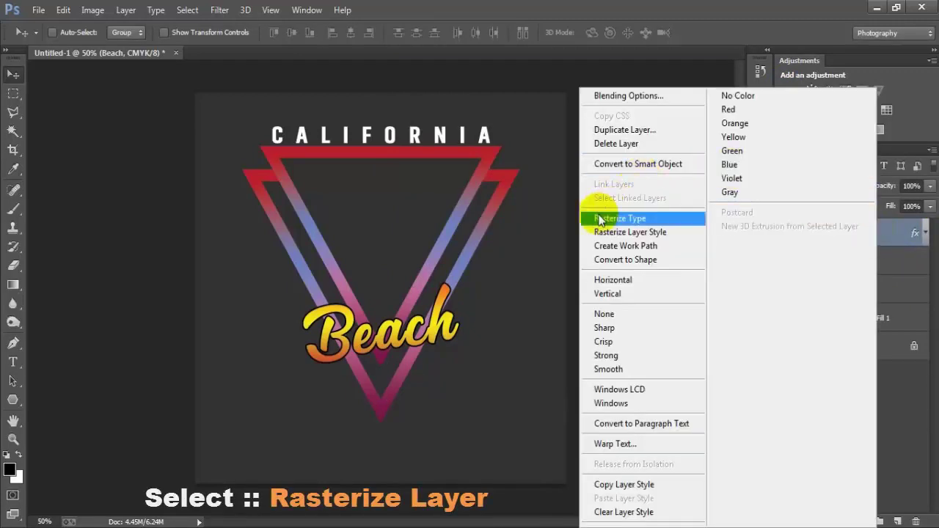
left_click(629, 217)
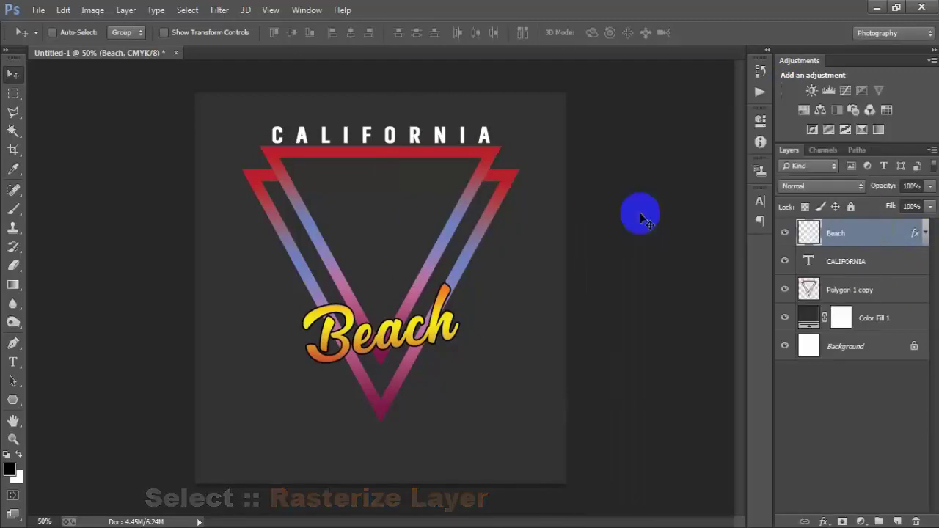
left_click(784, 233)
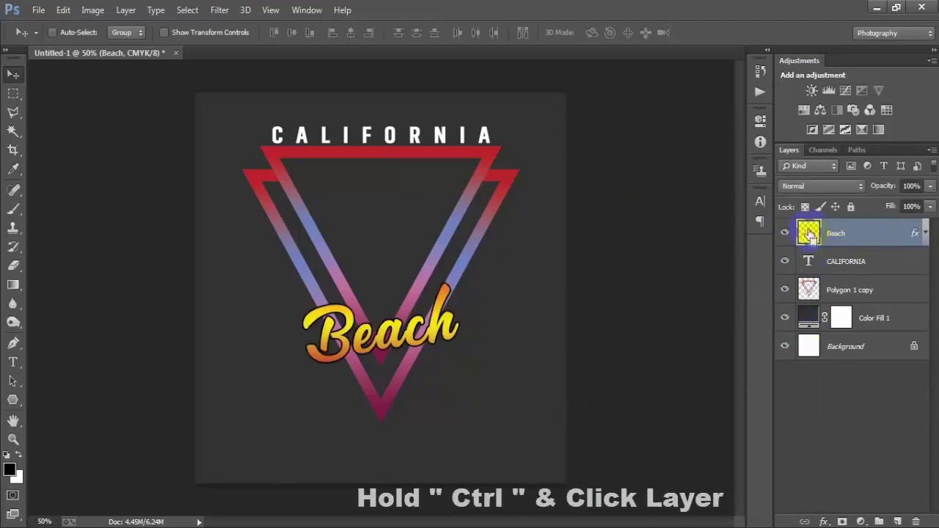
left_click(810, 233, "ctrl")
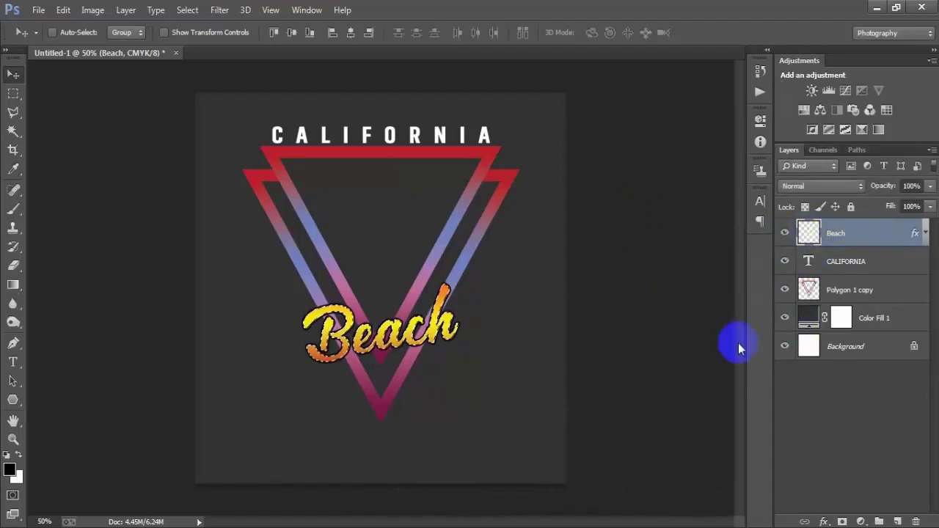
Expand the Beach lettering selection outward by 6 pixels
left_click(186, 20)
mouse_move(220, 184)
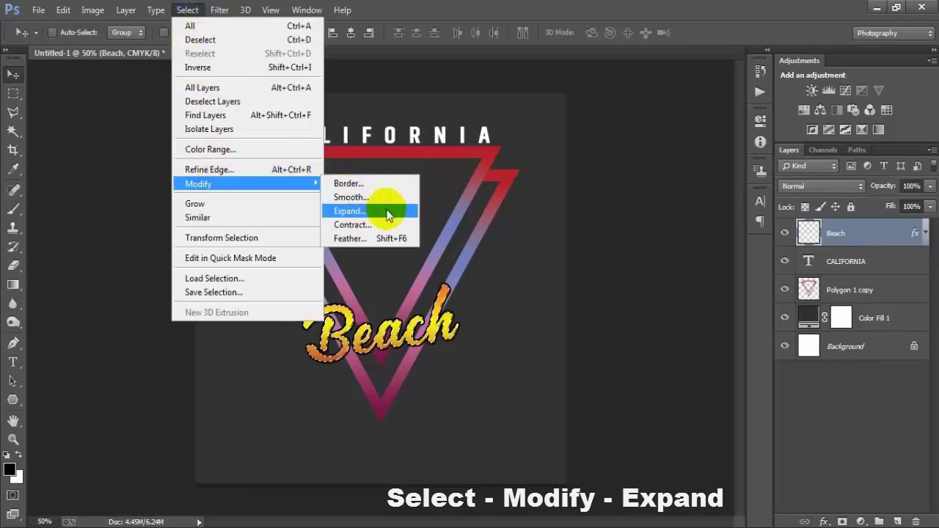
left_click(389, 211)
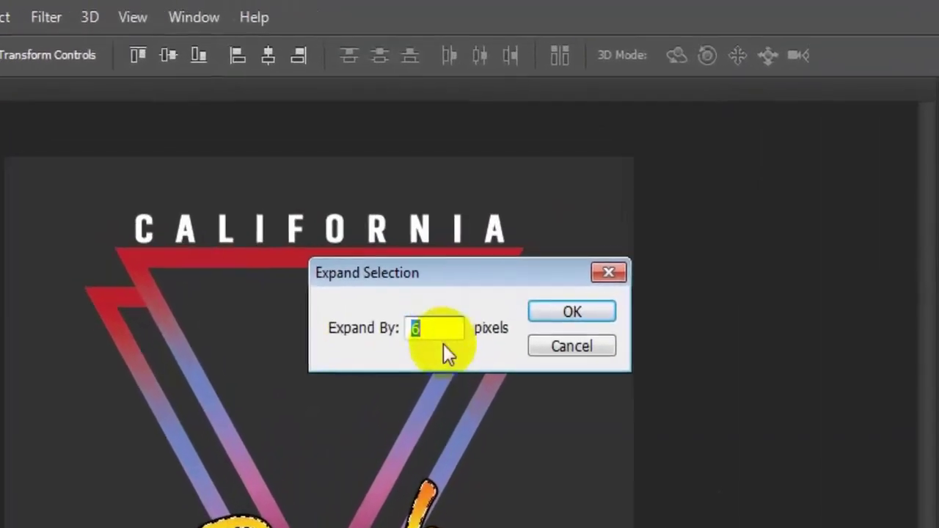
left_click(429, 355)
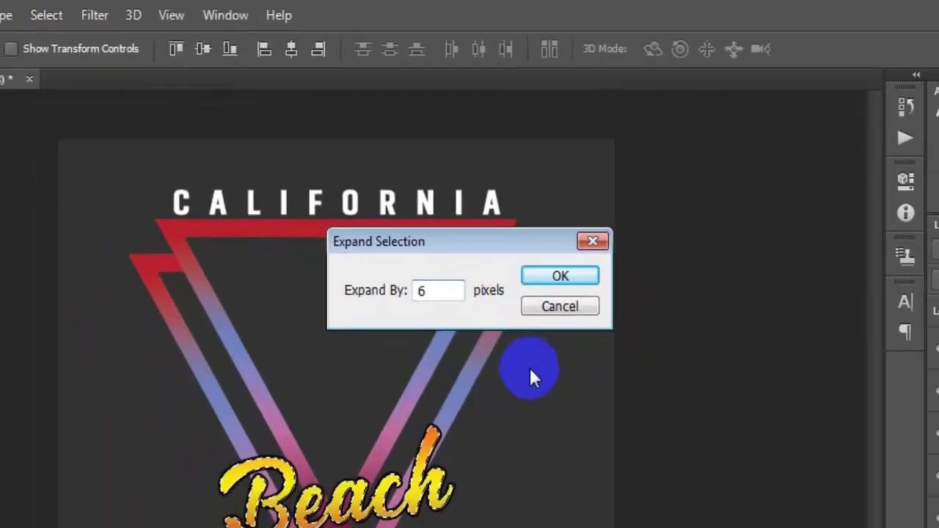
left_click(533, 181)
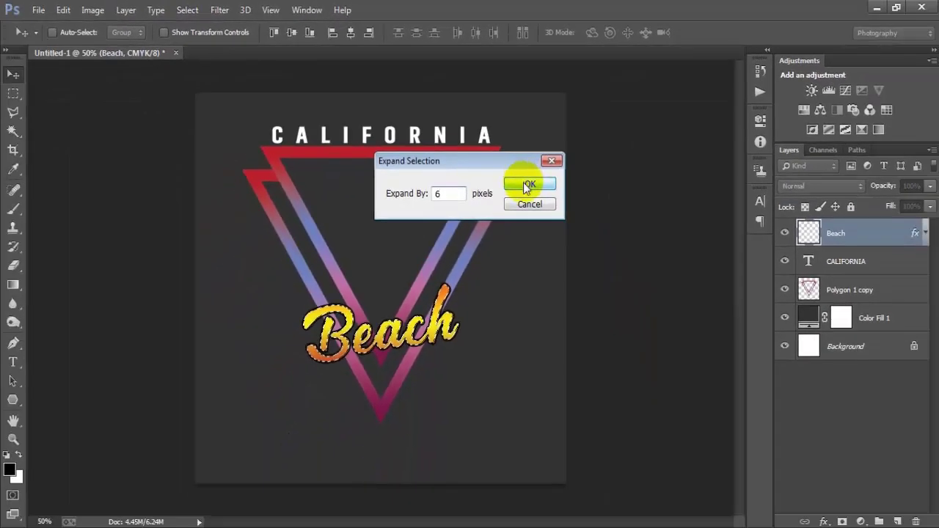
Delete the selected area from the Polygon 1 copy triangle, deselect, and check the gap
left_click(884, 291)
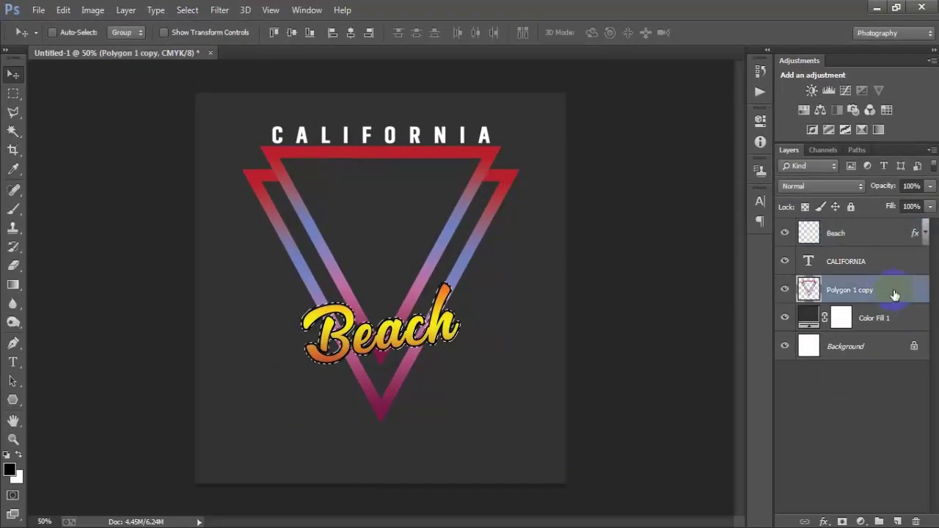
left_click(785, 290)
left_click(787, 292)
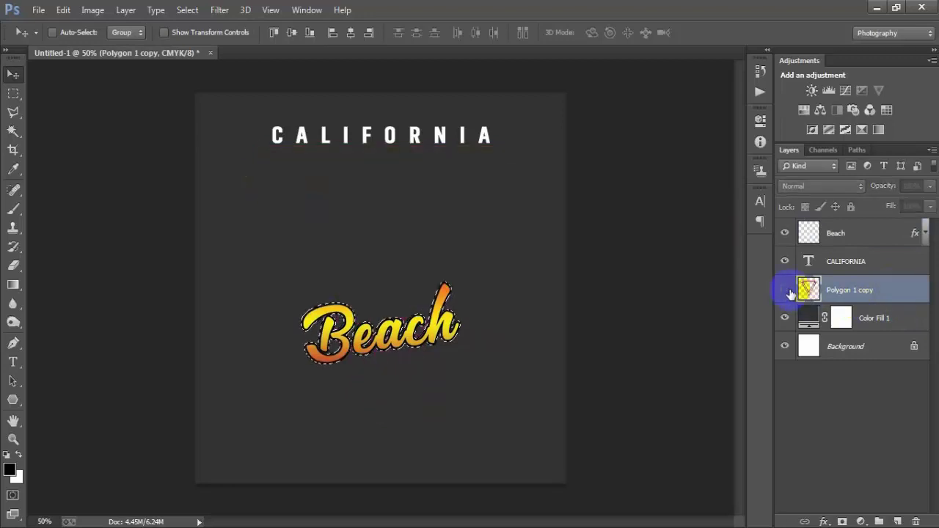
key("Delete")
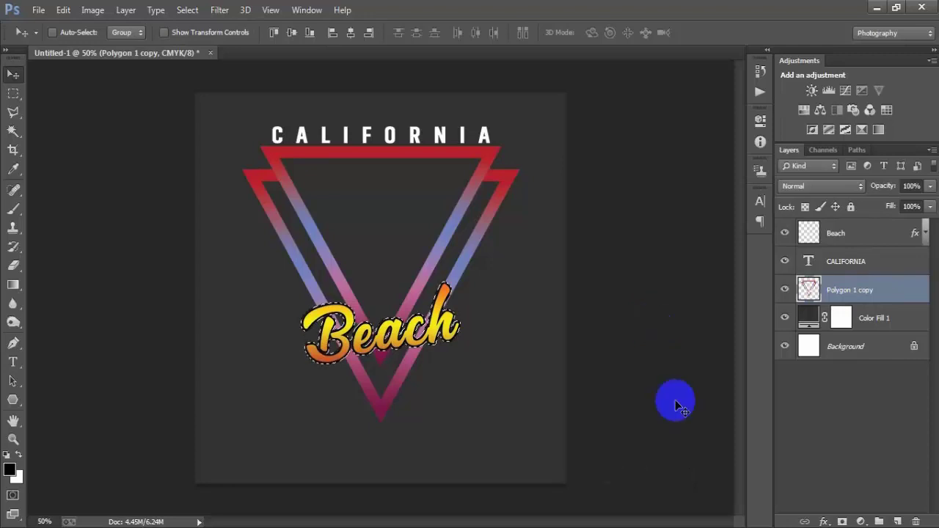
left_click(867, 241)
key("ctrl+d")
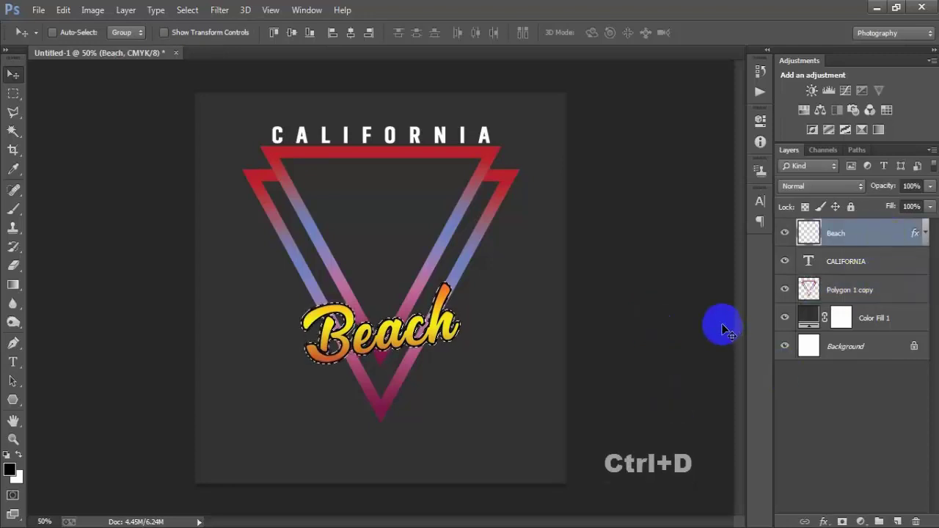
left_click(784, 233)
left_click(784, 233)
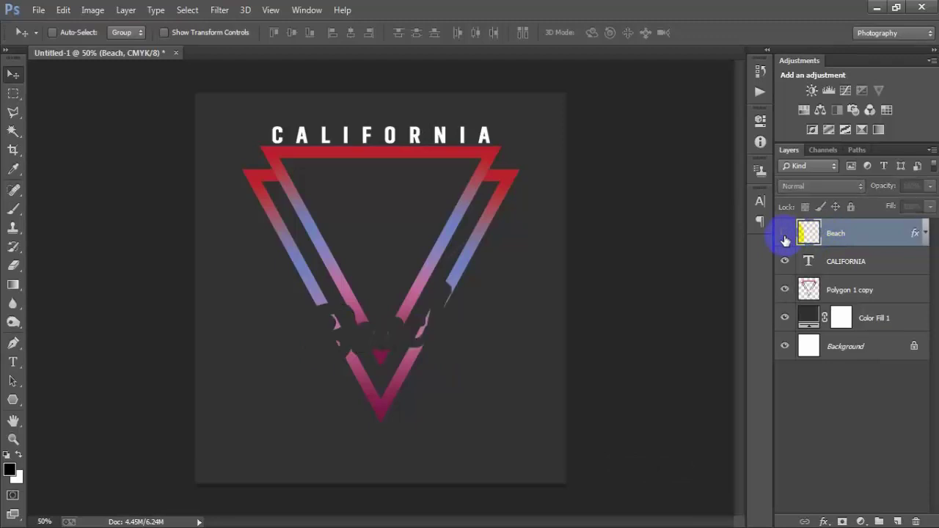
left_click(784, 233)
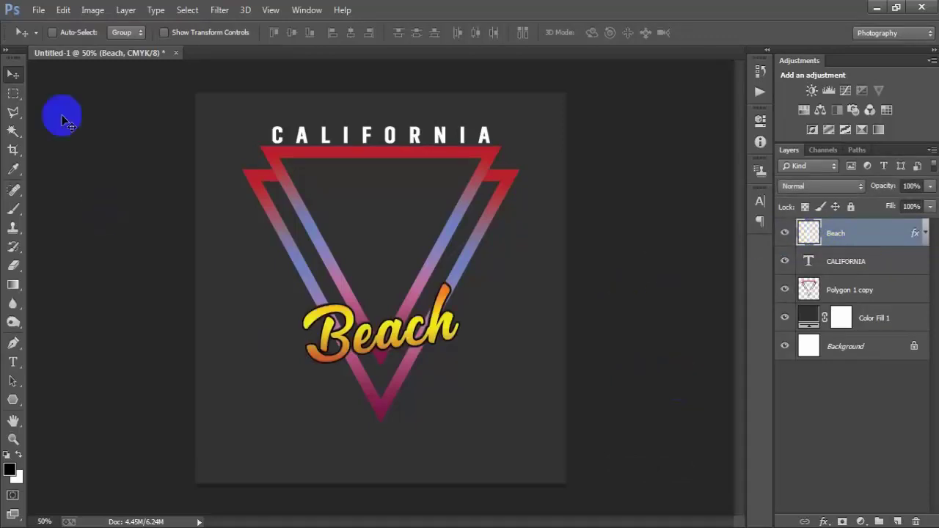
Place the palm tree image into the poster and flip it horizontally
left_click(38, 10)
left_click(82, 232)
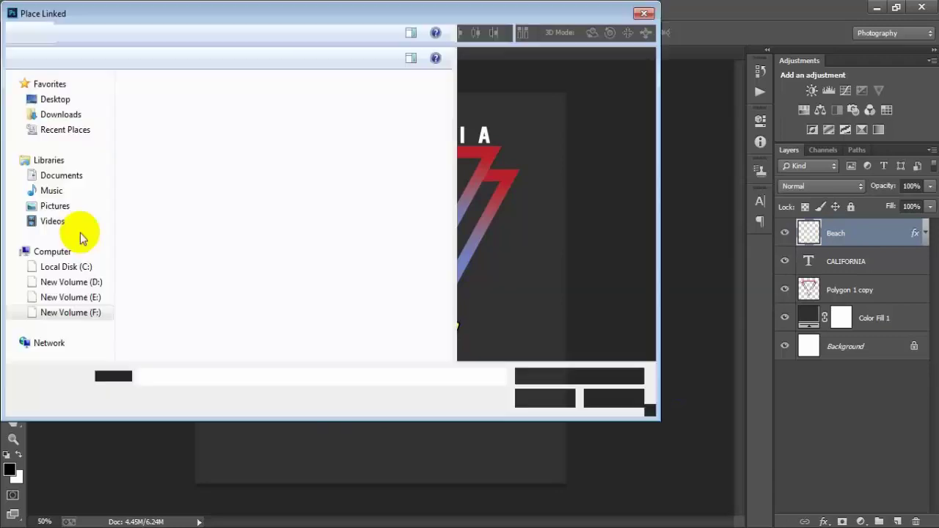
left_click(449, 146)
left_click(551, 396)
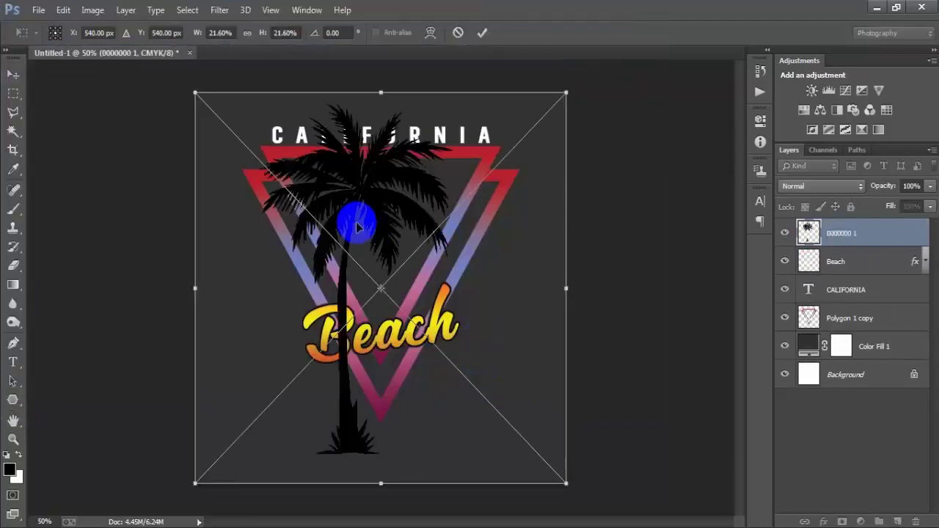
right_click(352, 208)
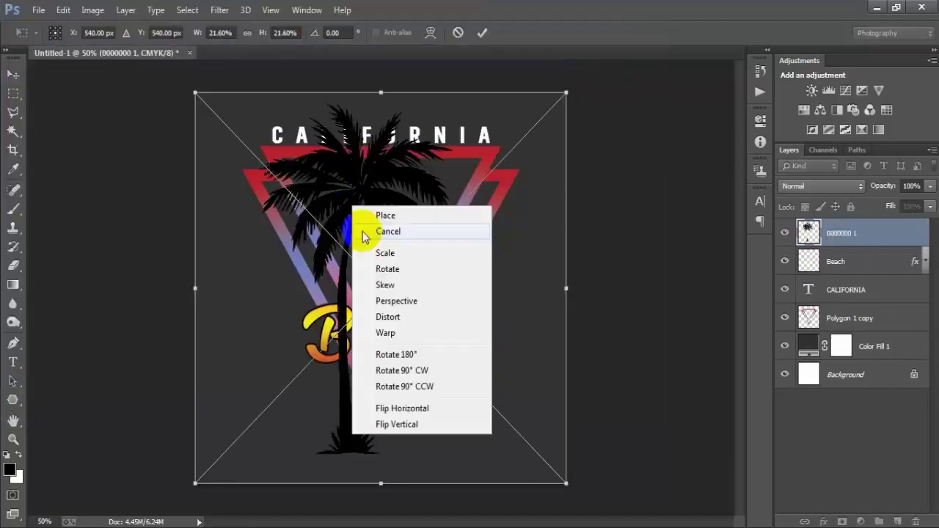
left_click(407, 409)
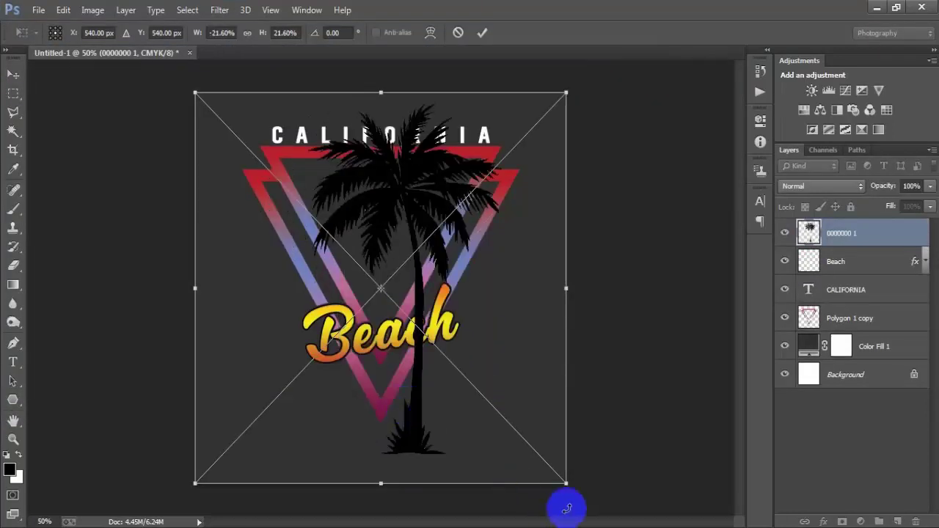
Scale the palm to about 14.5% and position it in the triangle above Beach
mouse_move(566, 482)
left_mouse_down()
mouse_move(524, 403)
mouse_move(457, 393)
left_mouse_up()
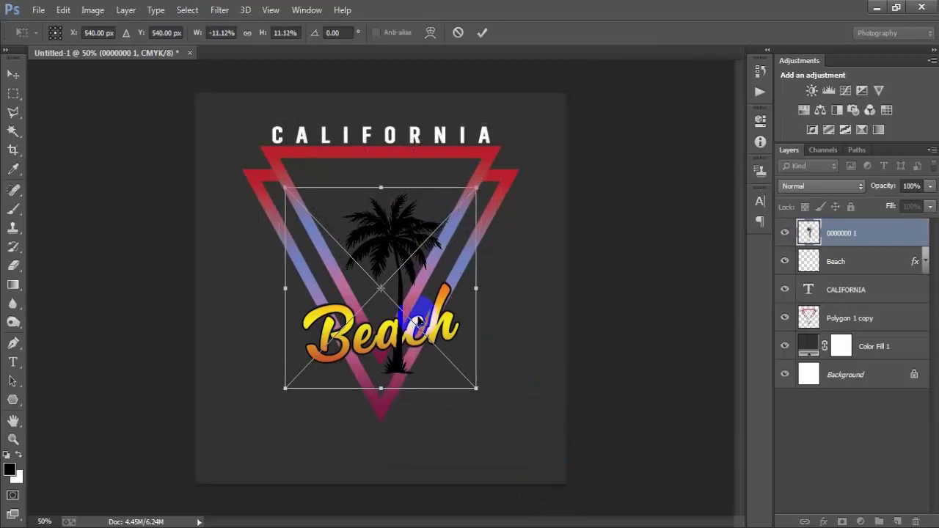
left_click_drag(405, 326, 396, 242)
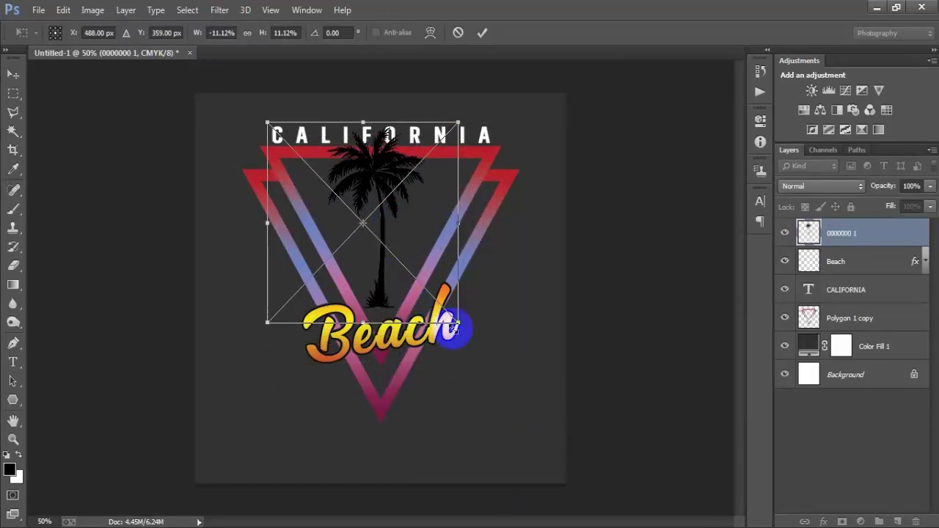
left_click_drag(459, 322, 473, 342)
left_click_drag(396, 315, 394, 335)
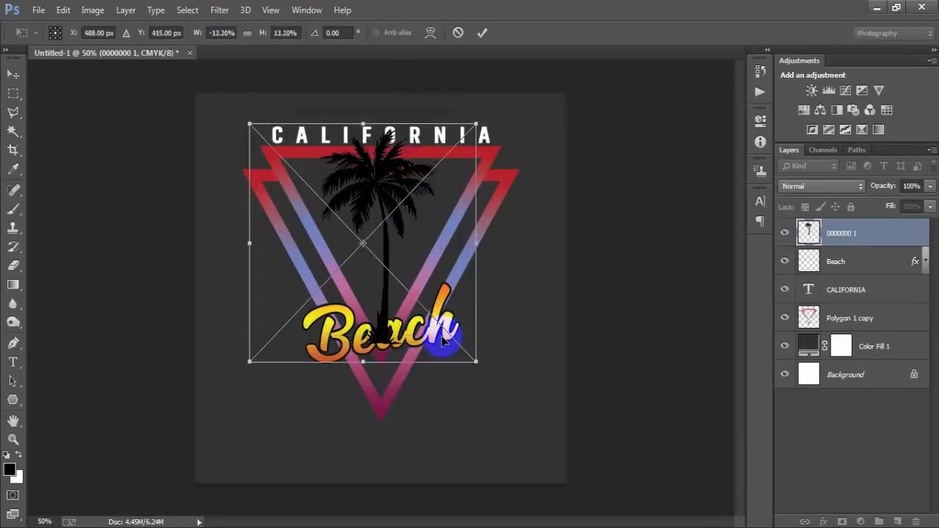
left_click_drag(474, 358, 482, 368)
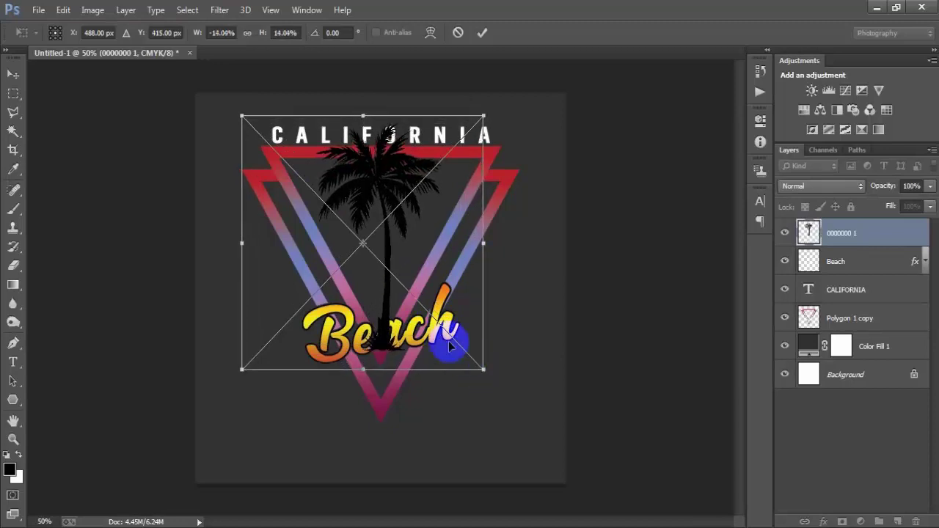
left_click_drag(425, 335, 426, 336)
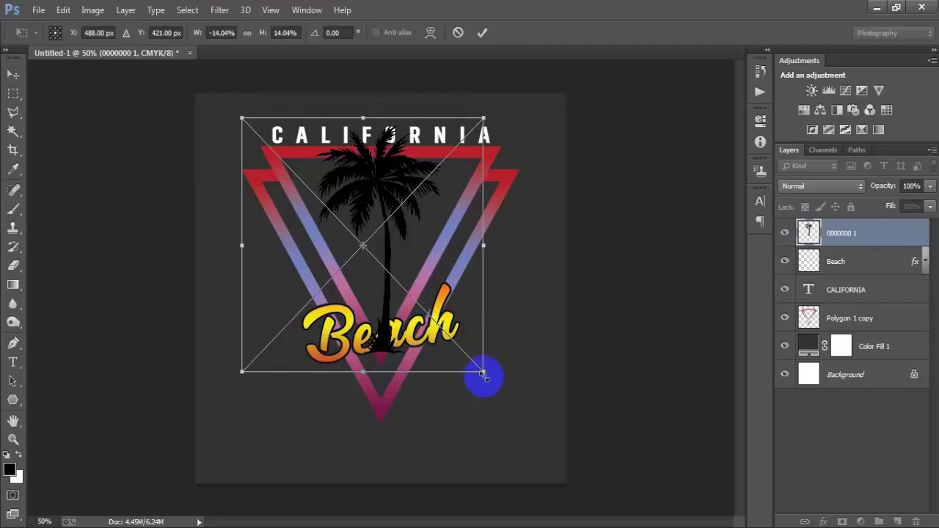
left_click_drag(482, 374, 487, 376)
left_click_drag(428, 347, 426, 349)
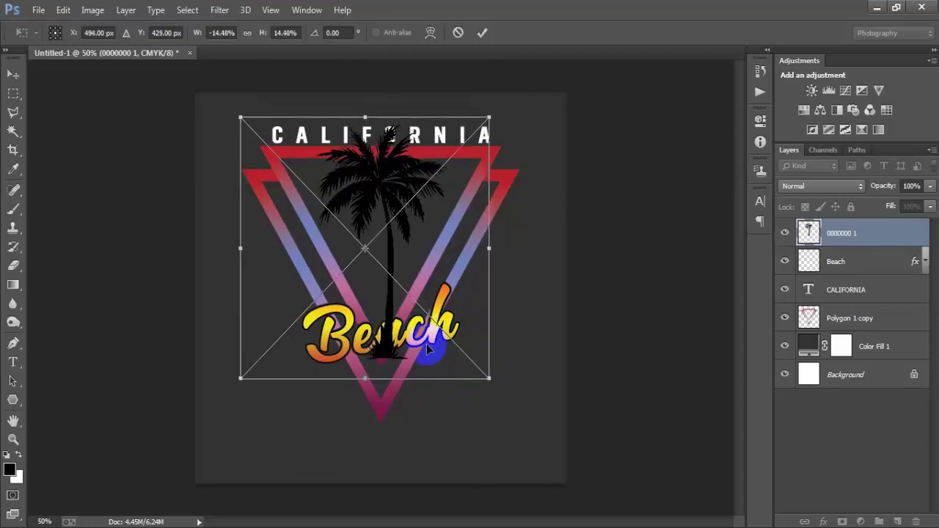
key("Left")
key("Left")
key("Left")
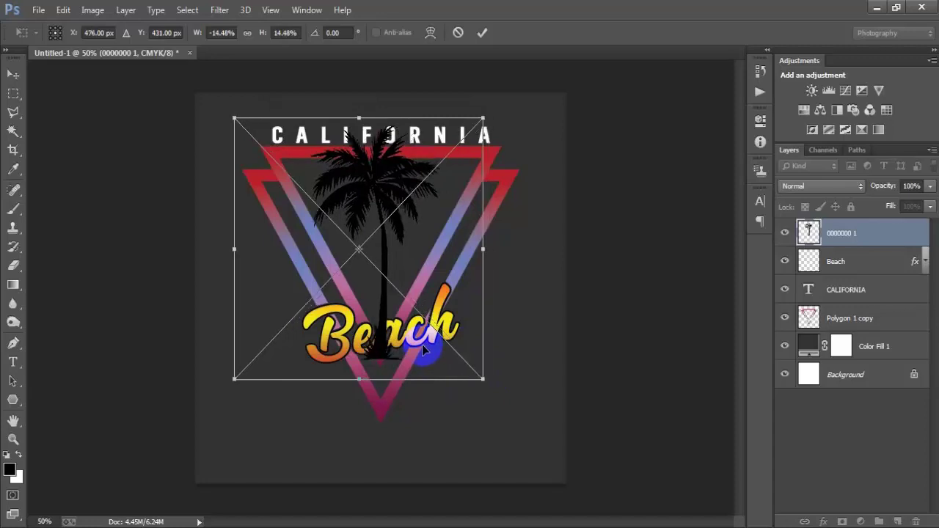
key("Up")
key("Up")
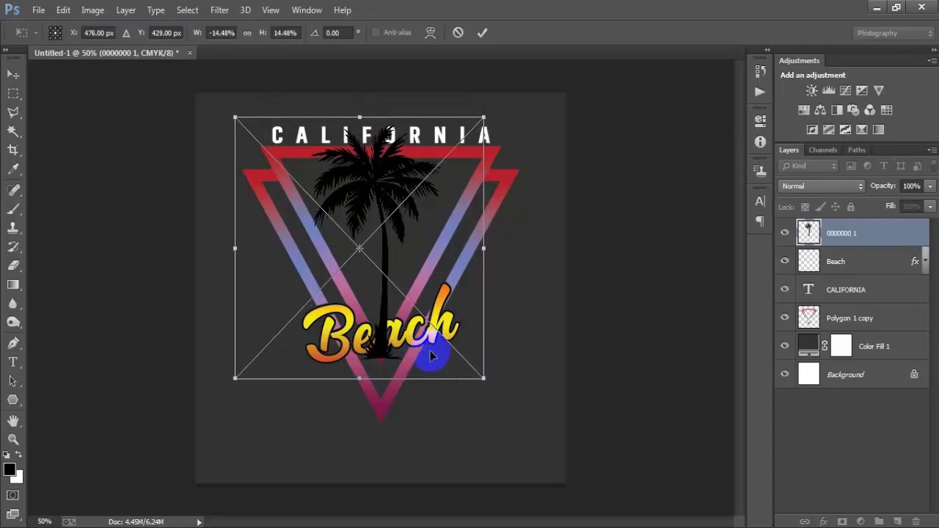
left_click(481, 32)
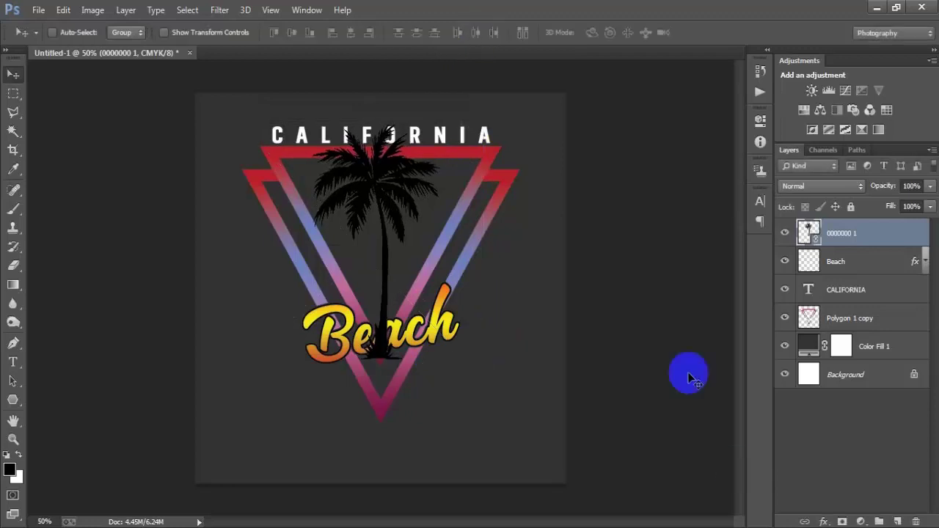
Rasterize the palm layer and centre it horizontally with the Background
right_click(877, 236)
left_click(666, 275)
left_click(845, 379, "ctrl")
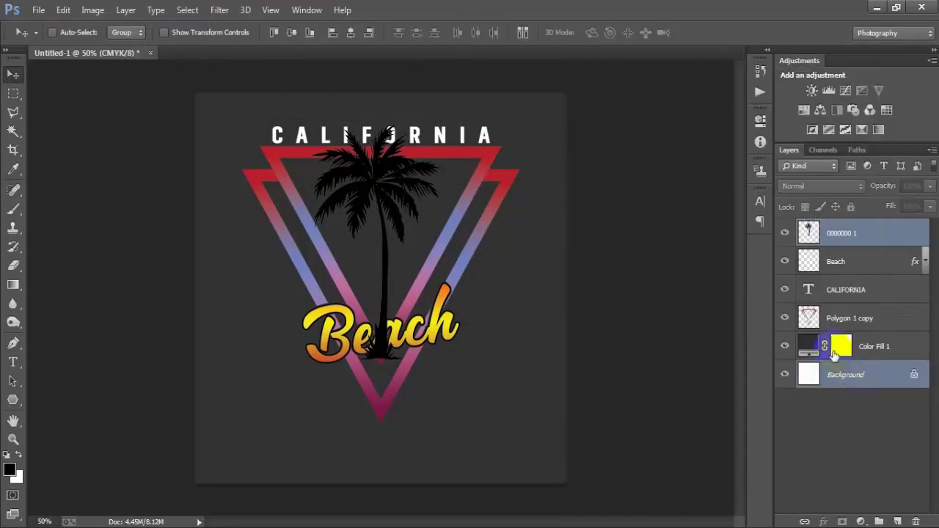
left_click(350, 33)
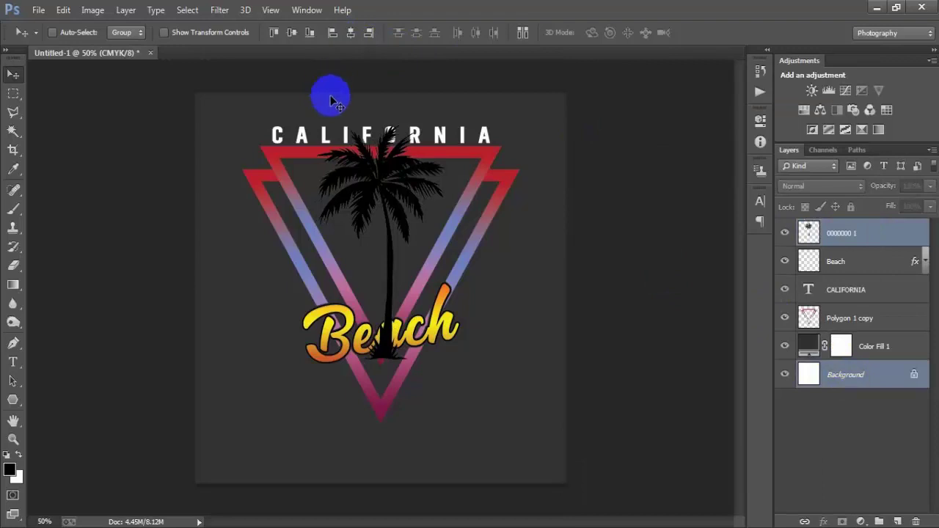
left_click(882, 233)
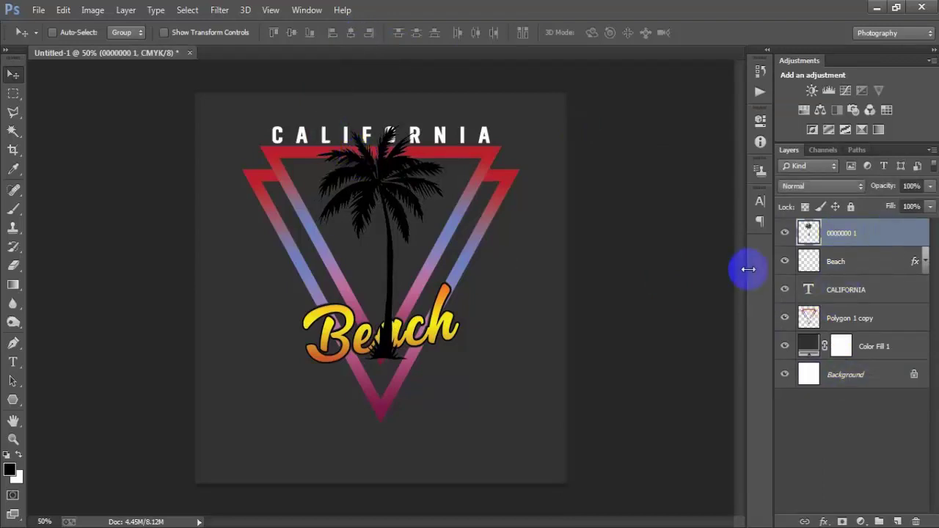
left_click(784, 233)
left_click(784, 232)
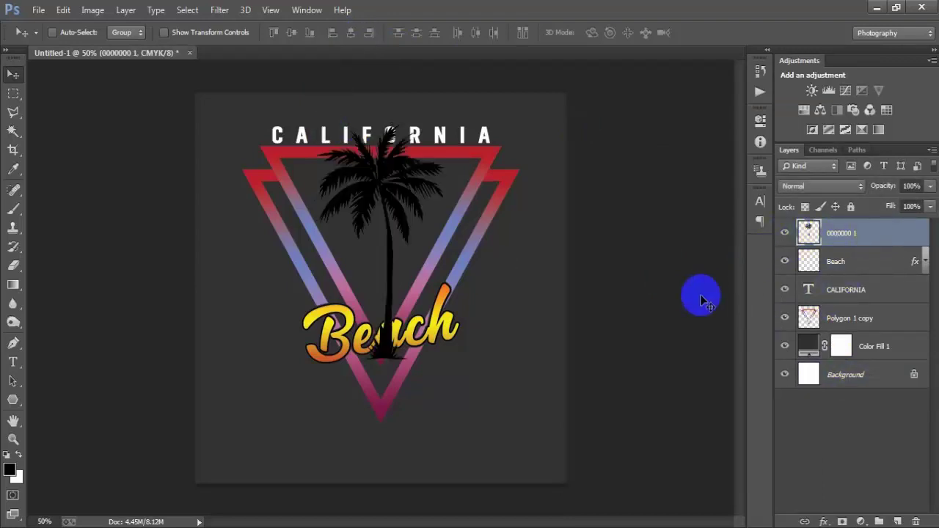
Delete the palm trunk hanging below Beach using a polygonal lasso selection
left_click(14, 111)
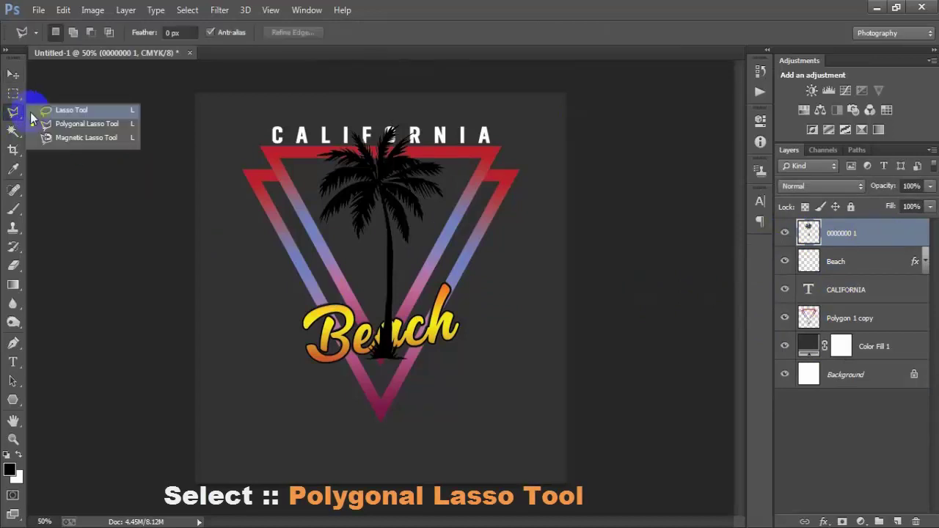
left_click(84, 124)
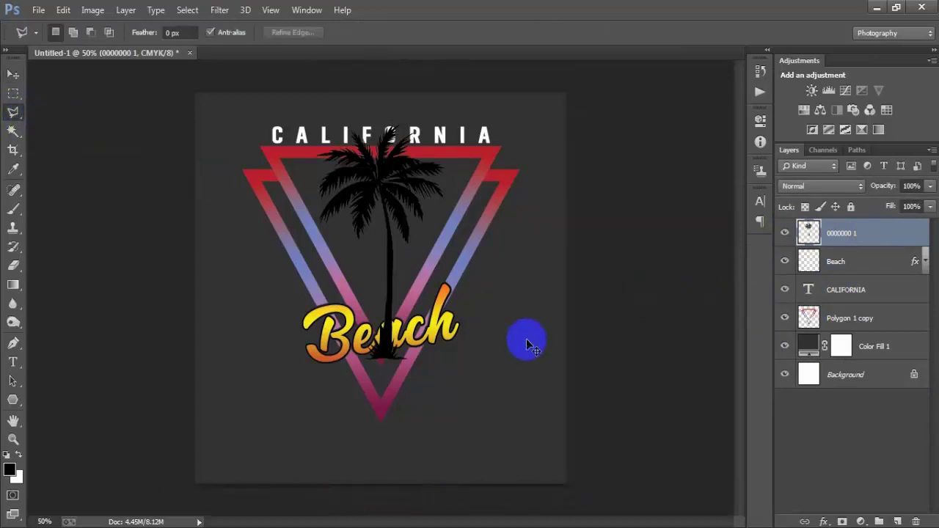
key("ctrl+plus")
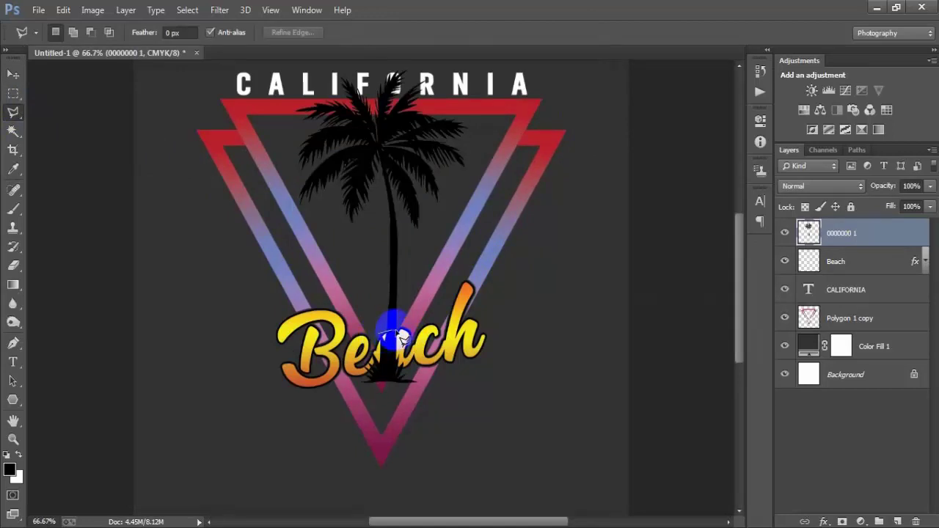
left_click(400, 335)
left_click(414, 361)
left_click(432, 471)
left_click(336, 482)
left_click(314, 456)
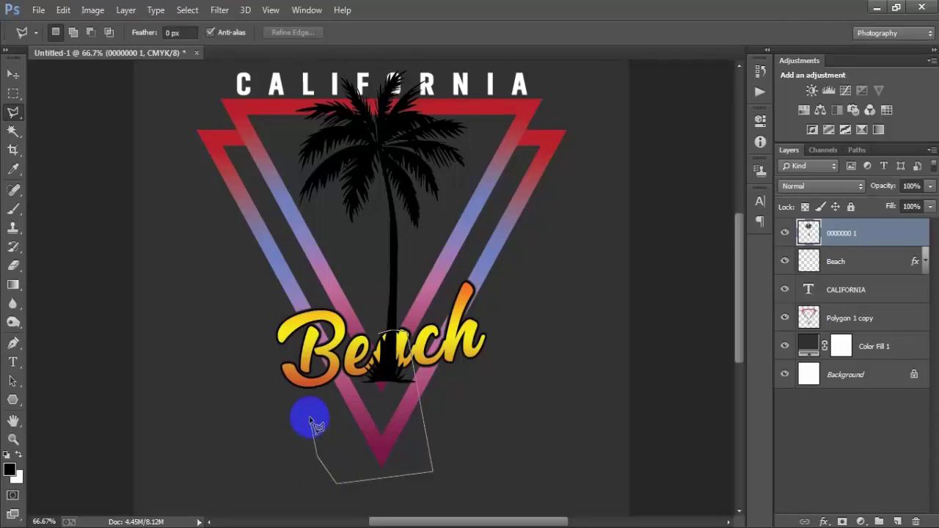
left_click(312, 419)
left_click(321, 382)
left_click(400, 334)
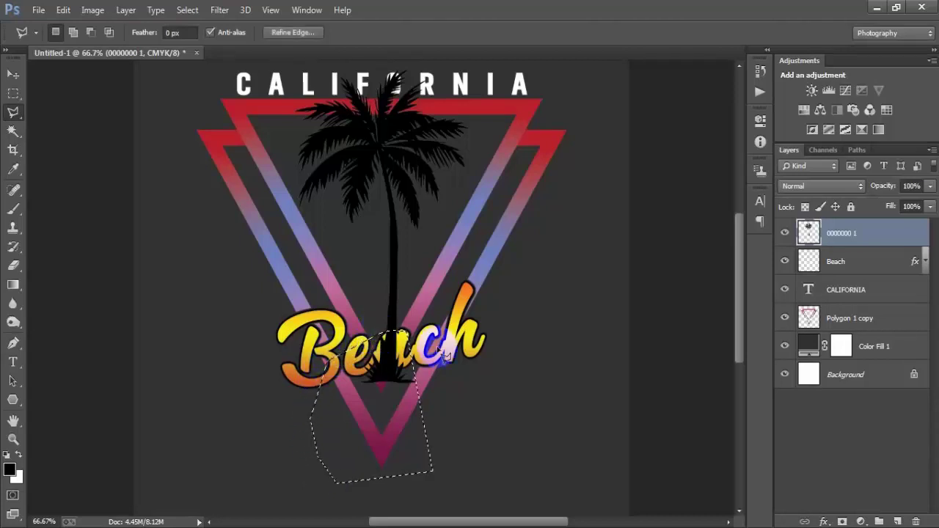
key("Delete")
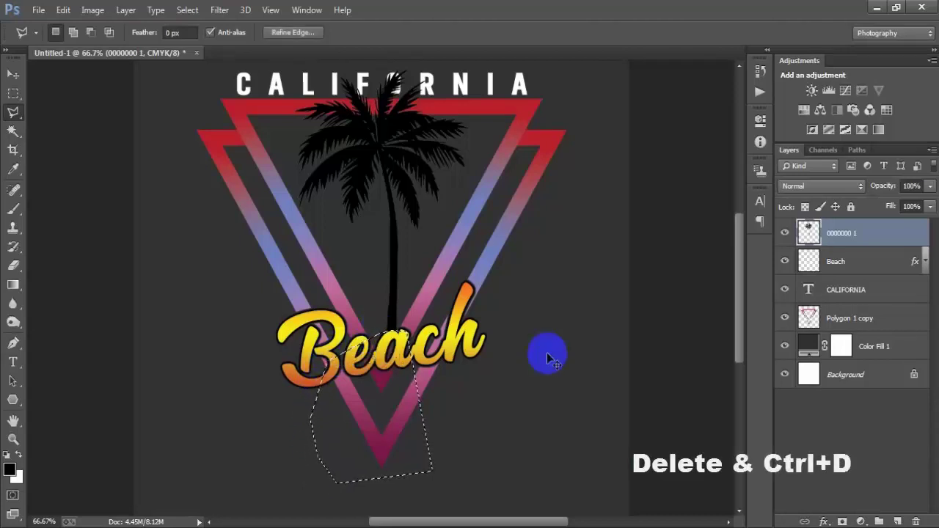
key("ctrl+d")
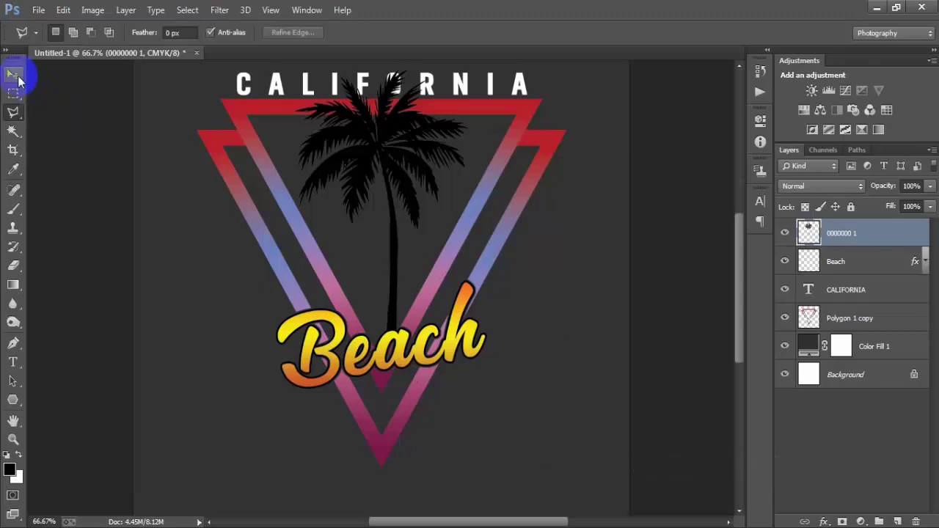
left_click(14, 76)
key("ctrl+minus")
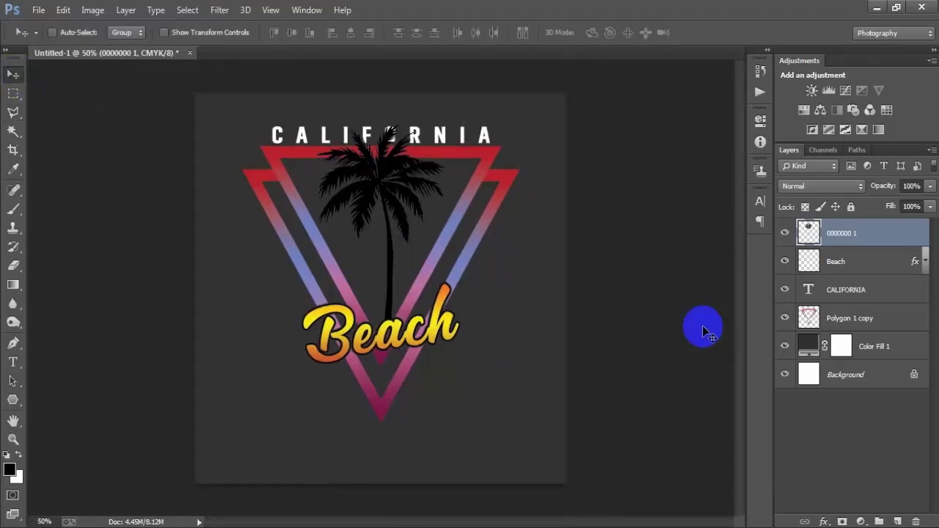
Apply an Orange, Yellow, Orange gradient overlay to the palm, with the left stop darkened to d04d00
left_click(784, 233)
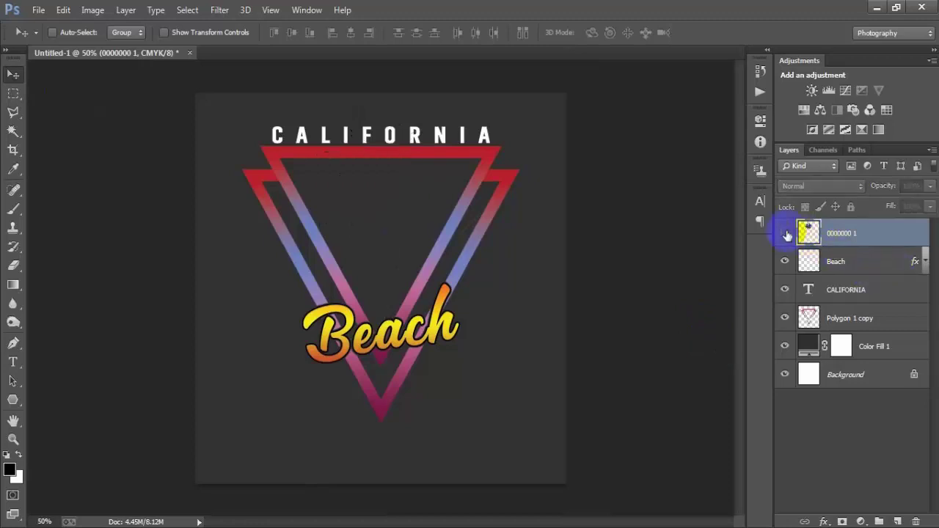
double_click(877, 236)
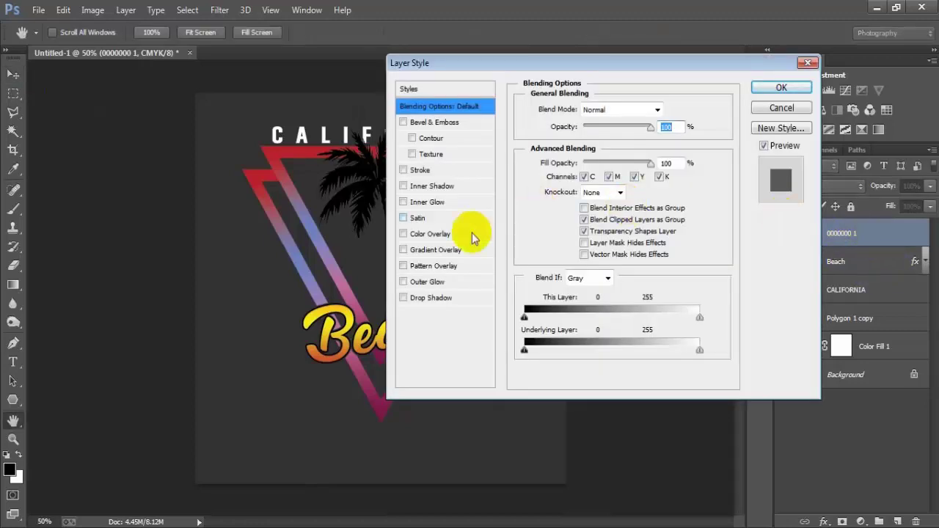
left_click(462, 251)
left_click(608, 142)
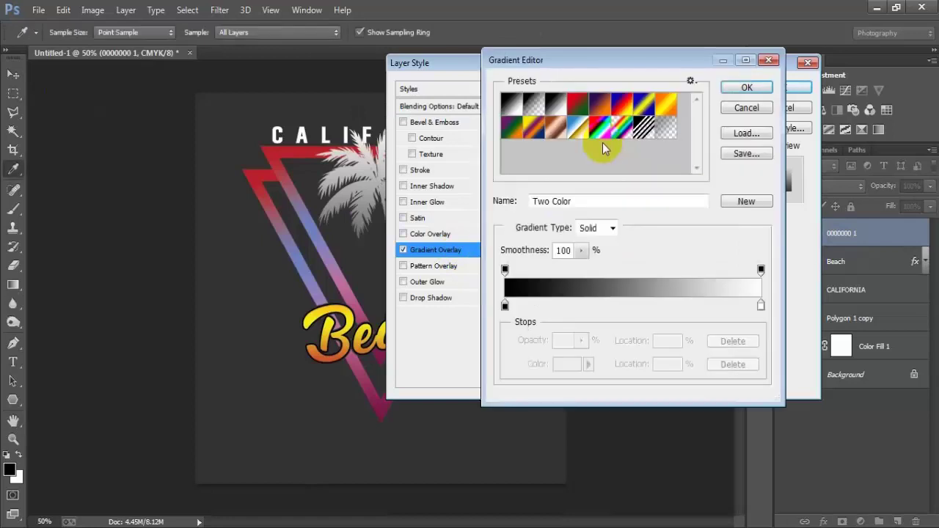
left_click(664, 107)
left_click(504, 305)
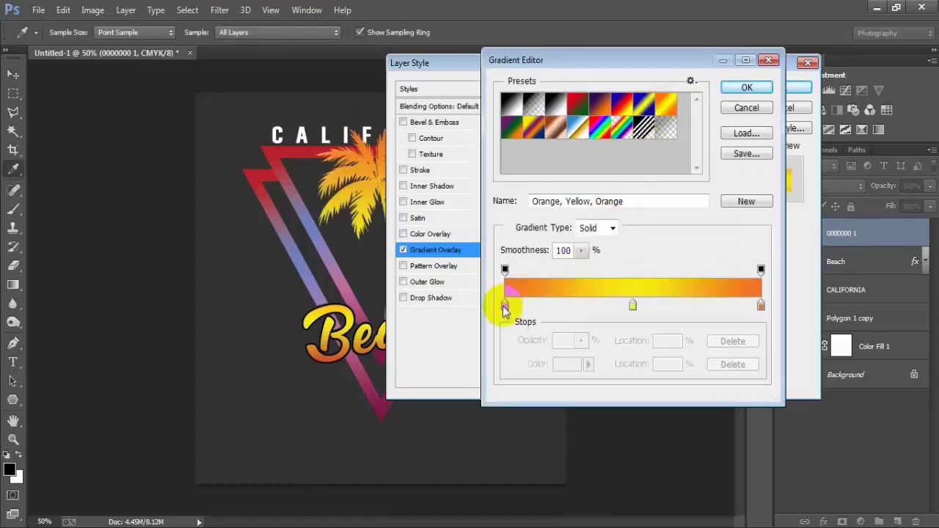
left_click(568, 364)
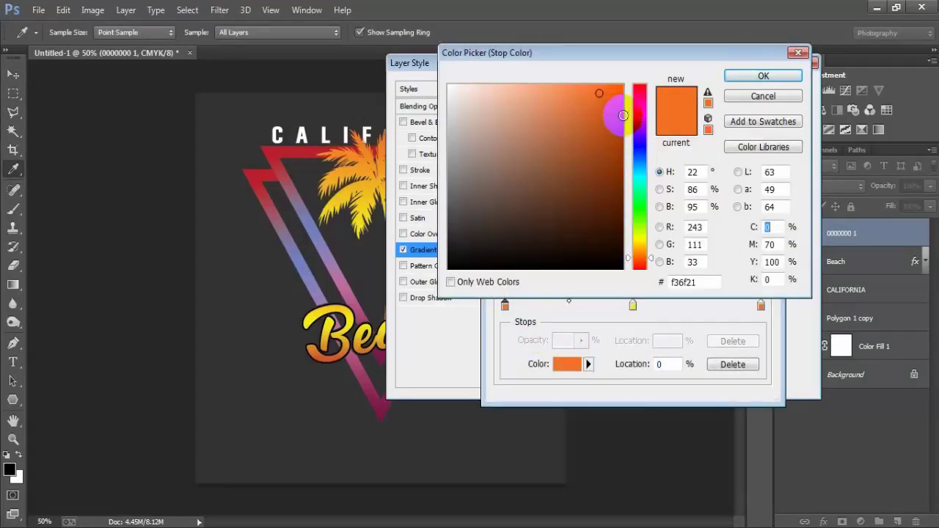
left_click_drag(613, 115, 627, 119)
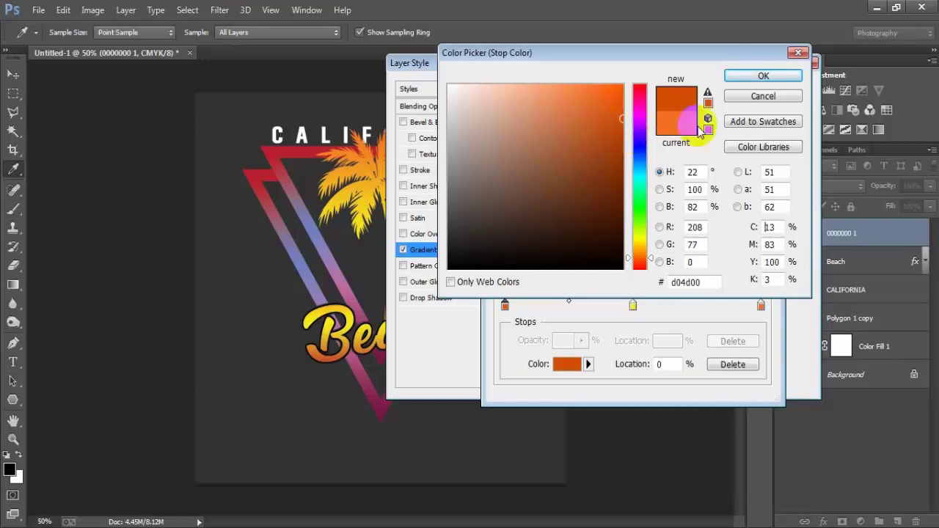
left_click(762, 76)
left_click(748, 89)
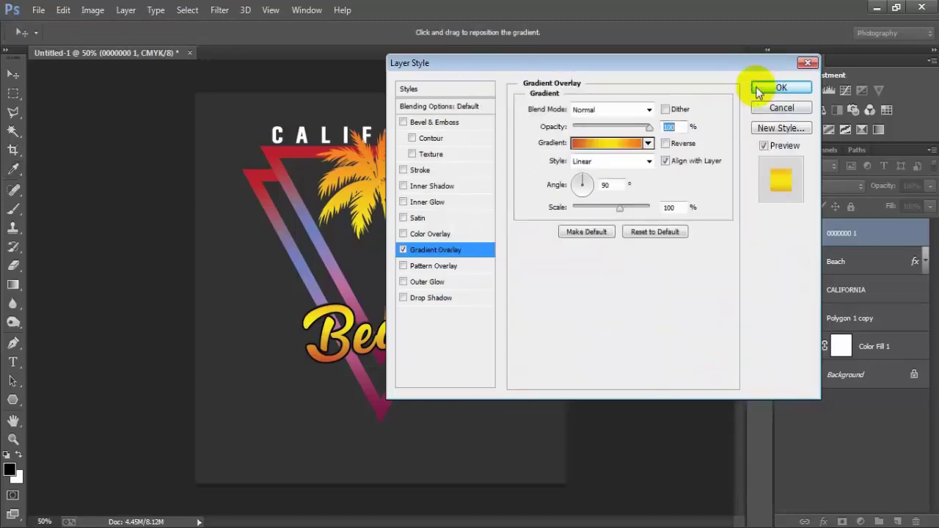
left_click(781, 89)
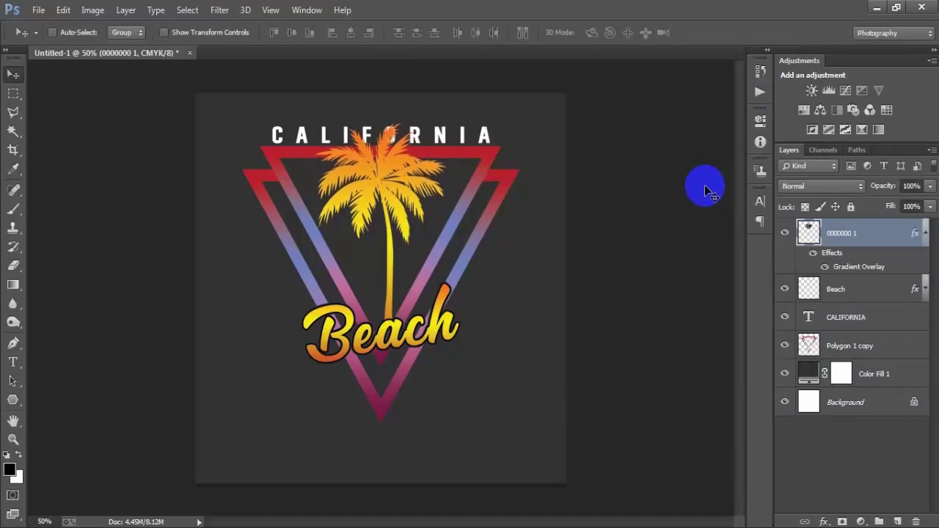
left_click(854, 253)
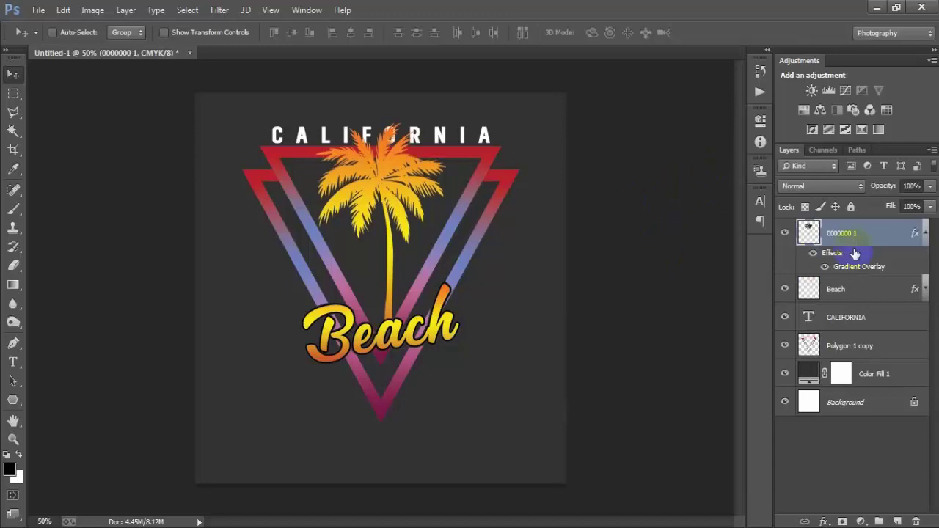
left_click(924, 235)
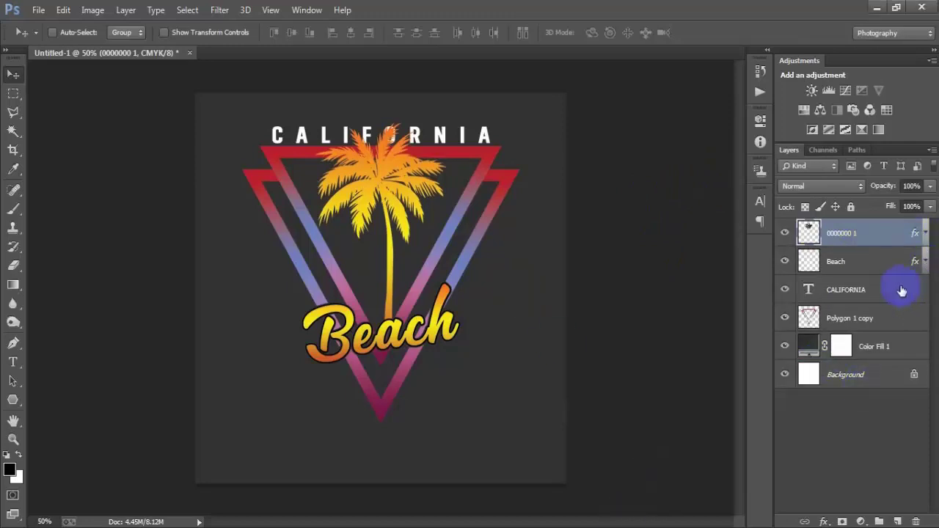
Duplicate the CALIFORNIA text layer and move the copy to the poster's bottom
left_click(875, 297)
left_click(784, 291)
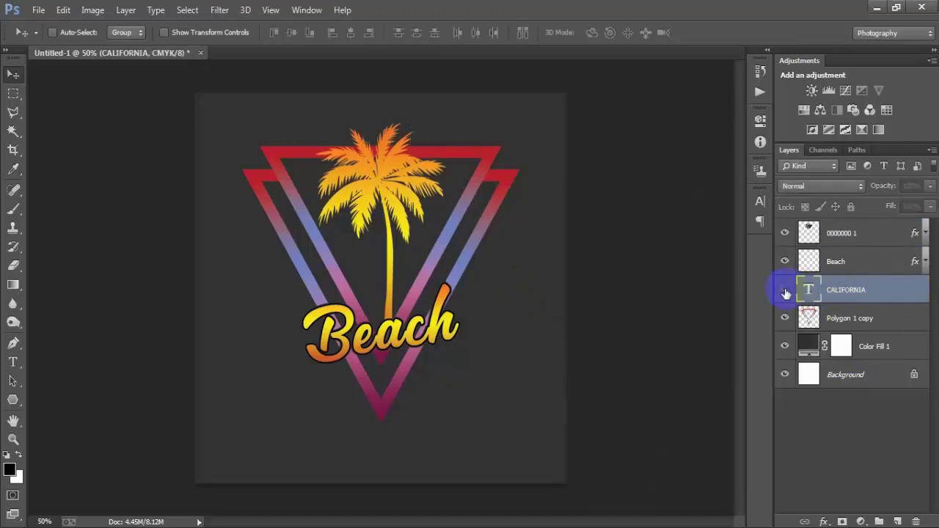
left_click(785, 292)
key("ctrl+j")
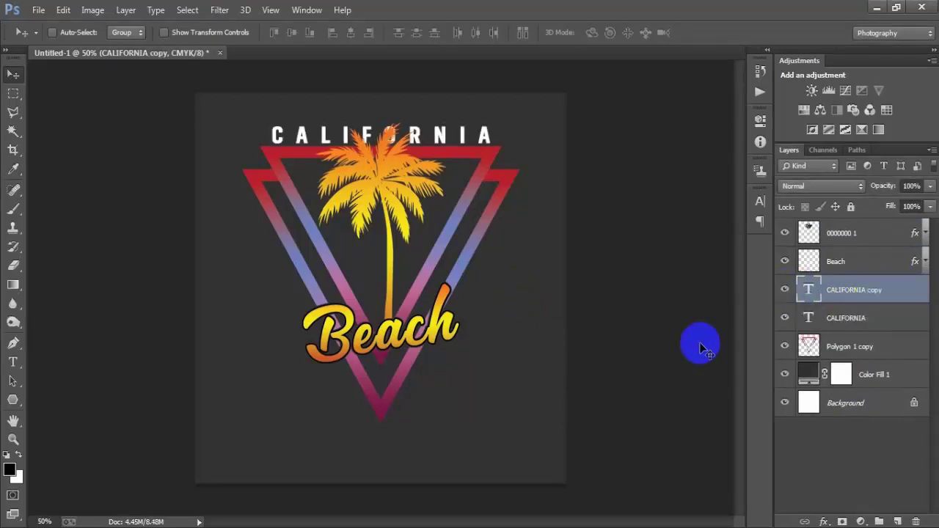
mouse_move(387, 164)
left_mouse_down()
mouse_move(404, 330)
mouse_move(396, 426)
left_mouse_up()
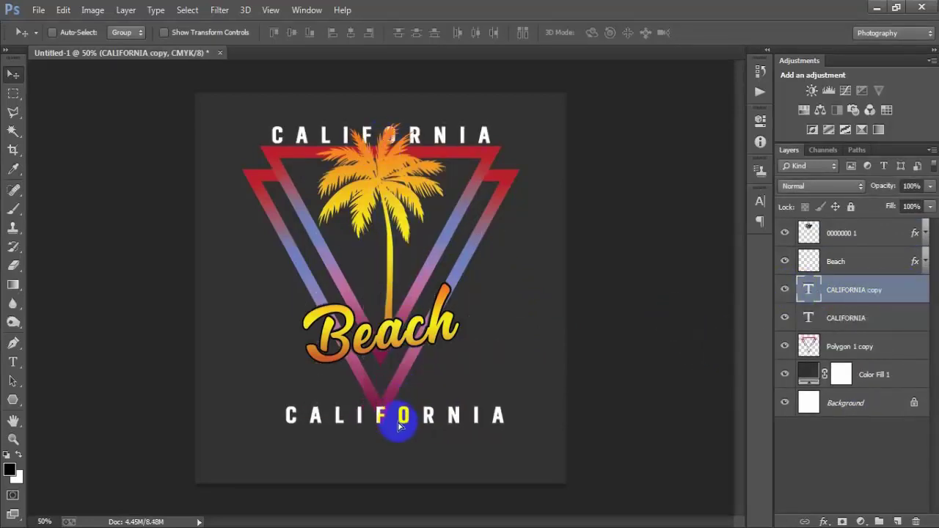
Retype the copy as MALIBU, place it just above Beach, and stack it at the top
double_click(809, 293)
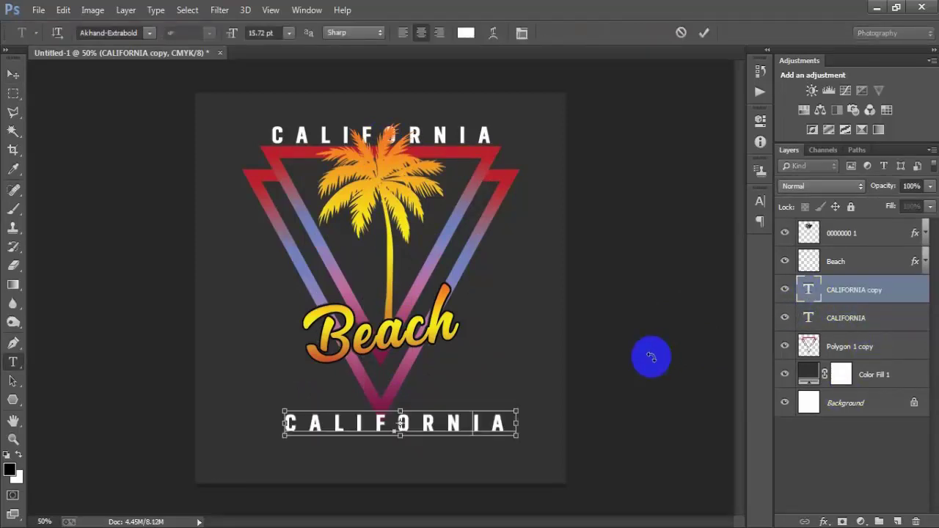
type("MALIBU")
left_click(16, 81)
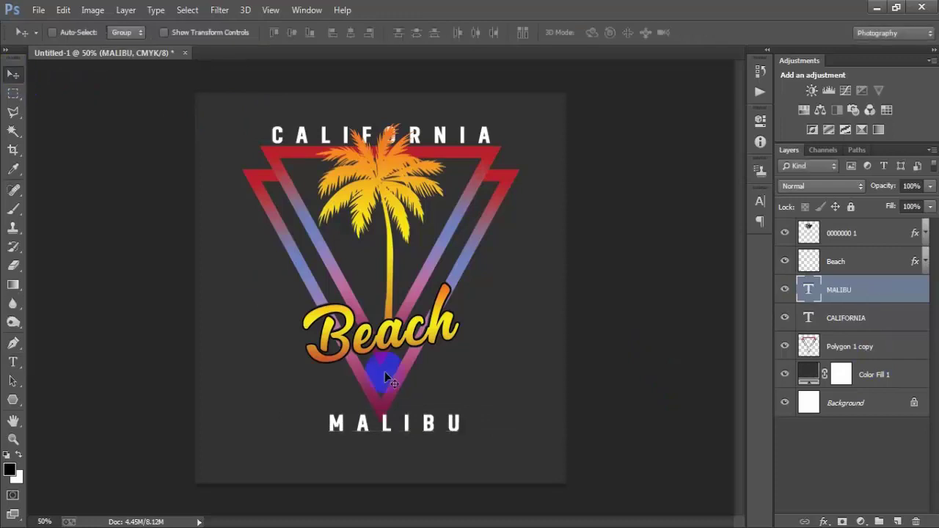
left_click_drag(407, 422, 397, 284)
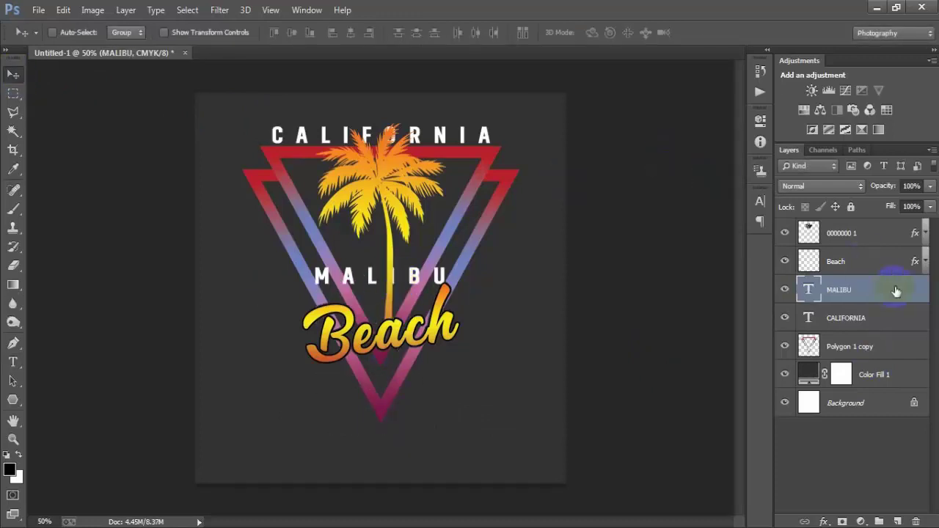
left_click(885, 233)
Stack MALIBU above the palm tree, shrink it slightly and nudge it upward
left_click_drag(886, 219, 886, 220)
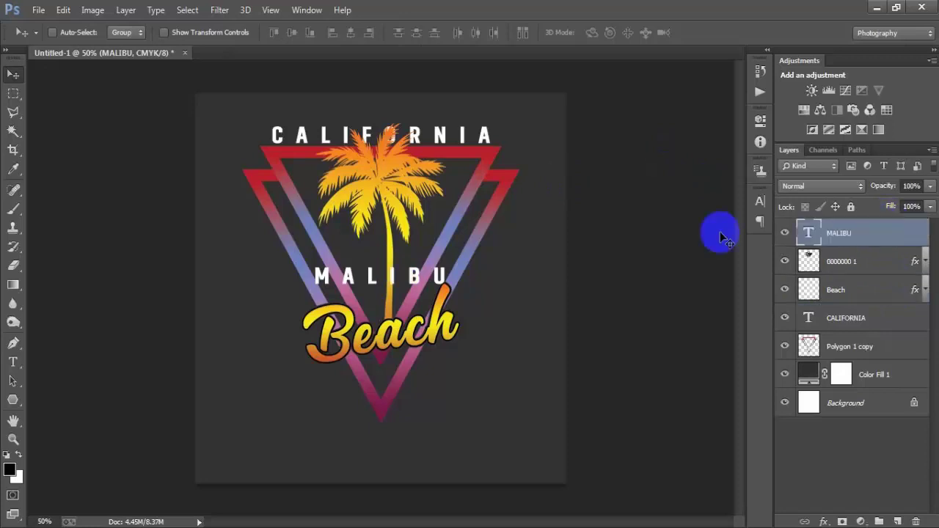
key("ctrl+t")
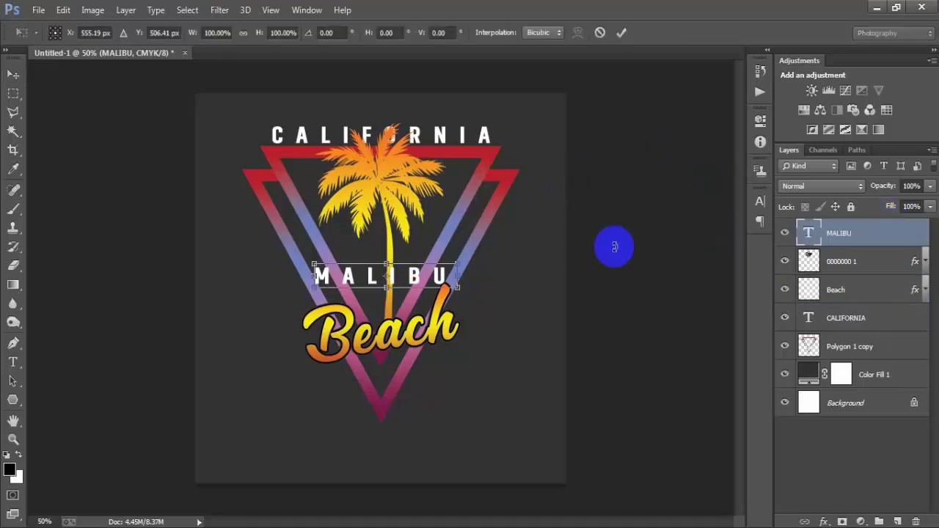
left_click_drag(456, 287, 431, 283)
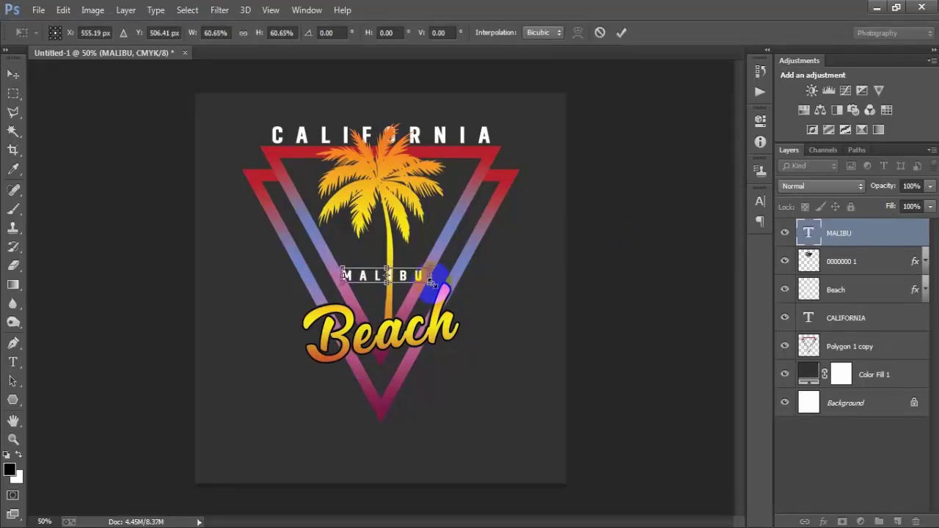
key("shift+Up")
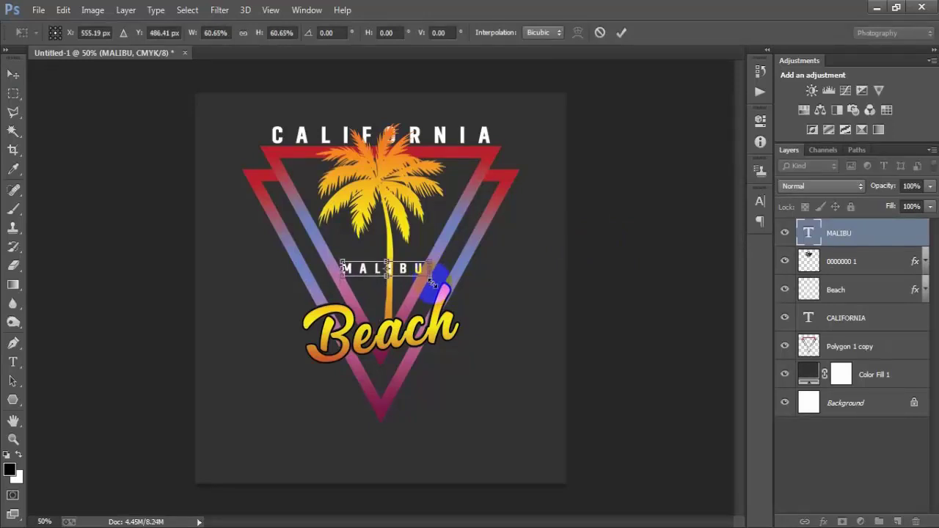
key("Up")
key("Up")
key("Up")
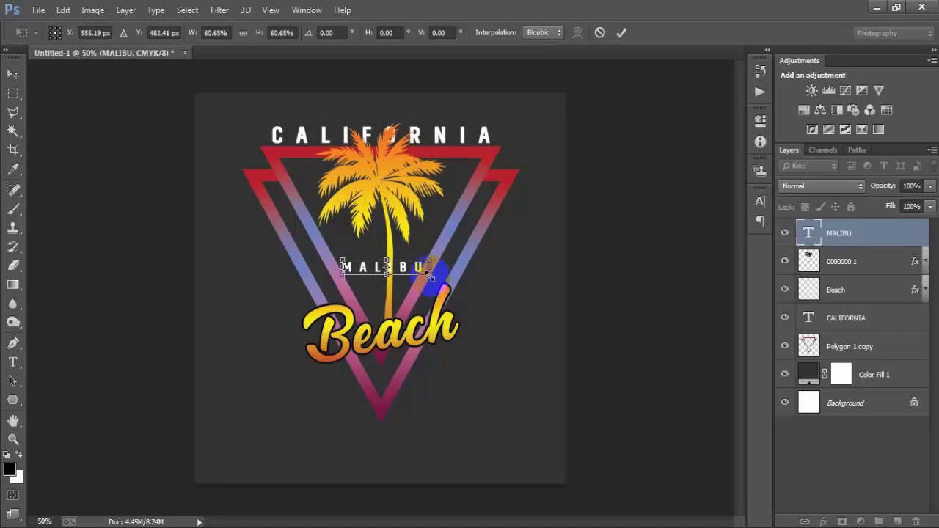
left_click_drag(431, 277, 426, 276)
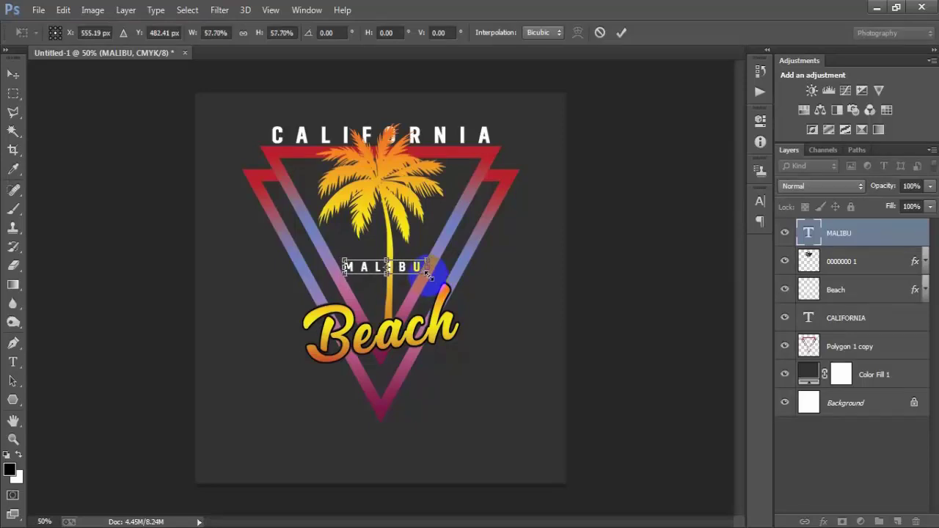
left_click(620, 32)
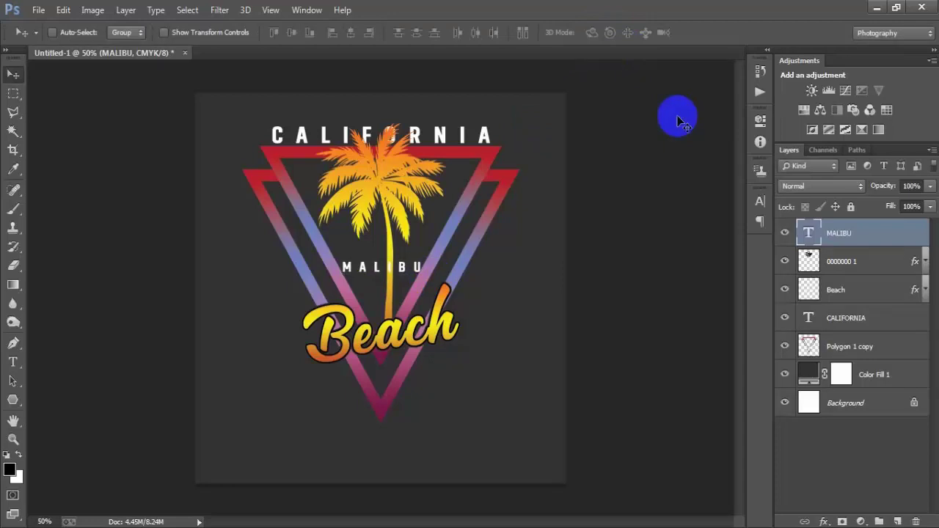
Rescale the MALIBU text to about 92% so it centres above Beach
left_click(849, 403, "ctrl")
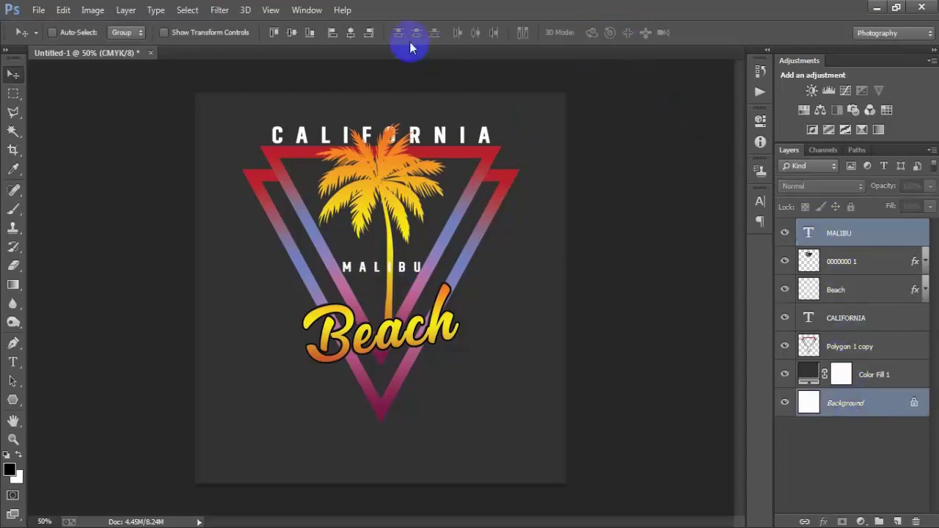
left_click(844, 232)
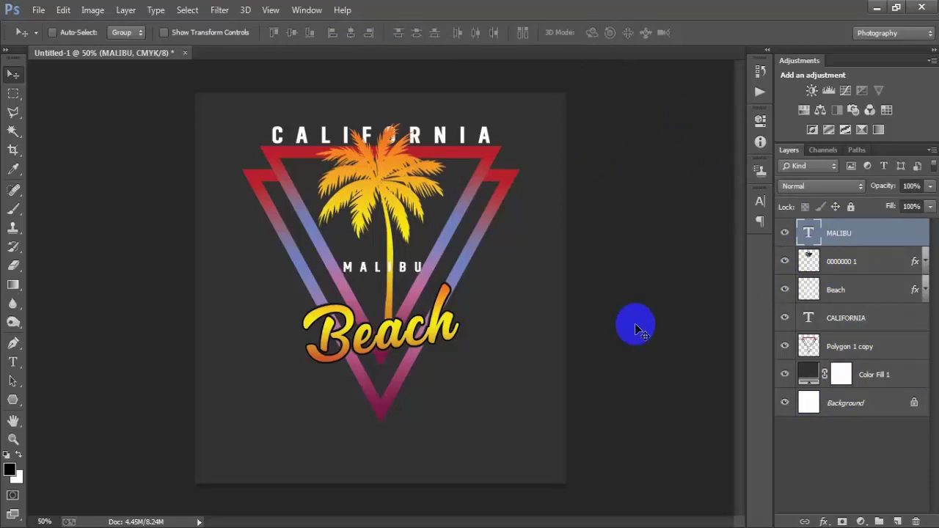
key("ctrl+t")
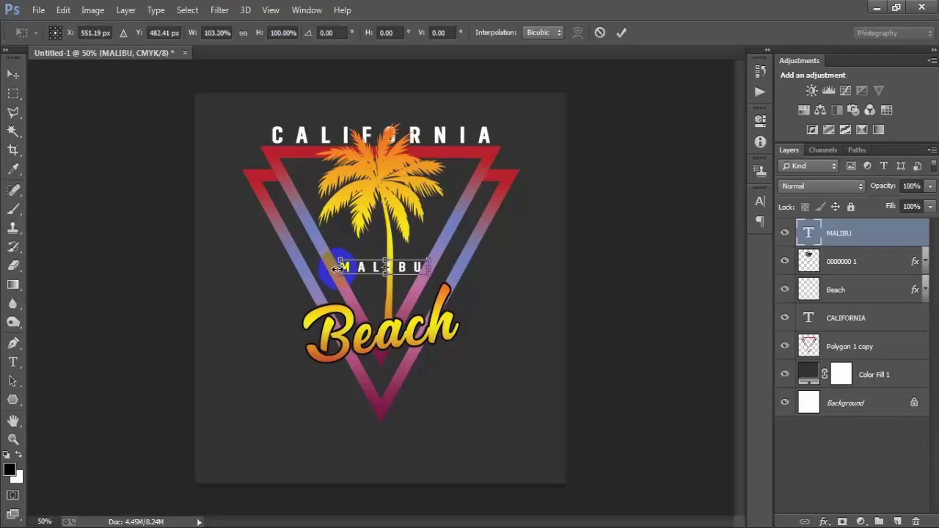
left_click(621, 32)
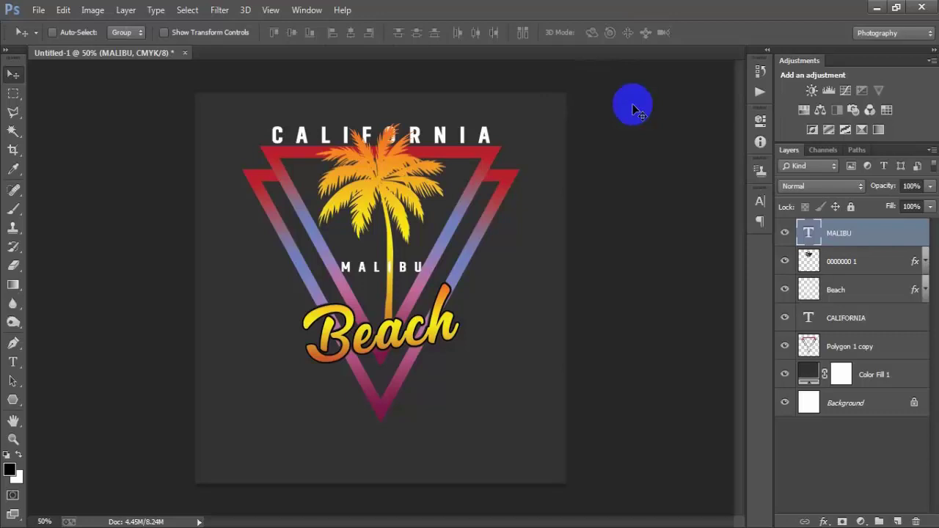
key("ctrl+t")
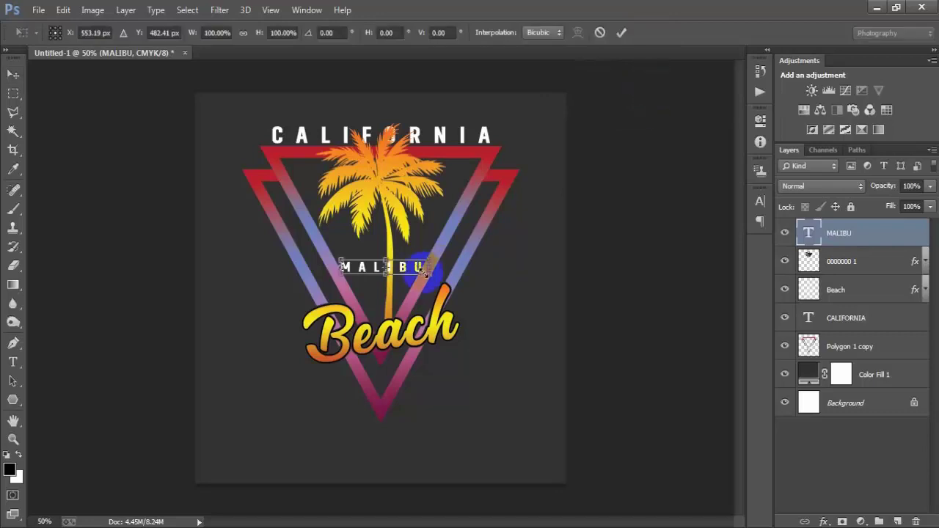
left_click_drag(434, 278, 428, 273)
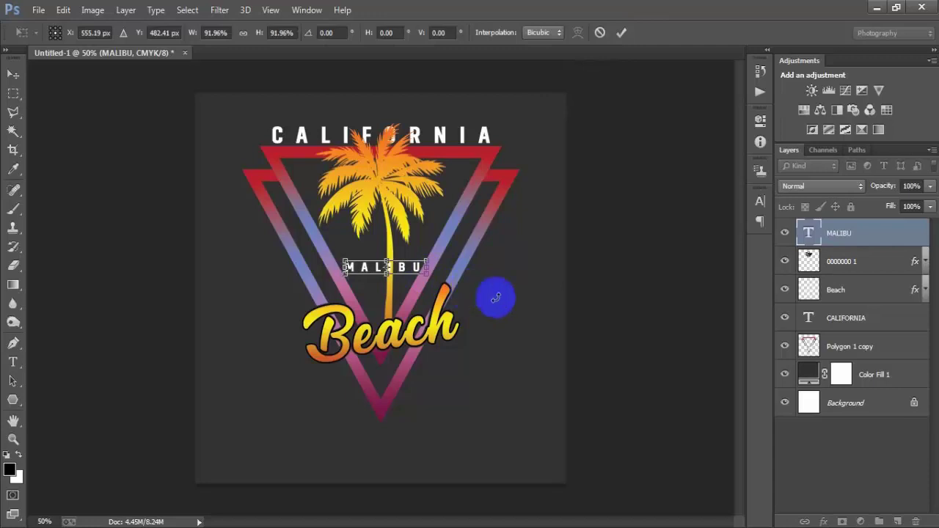
left_click(620, 32)
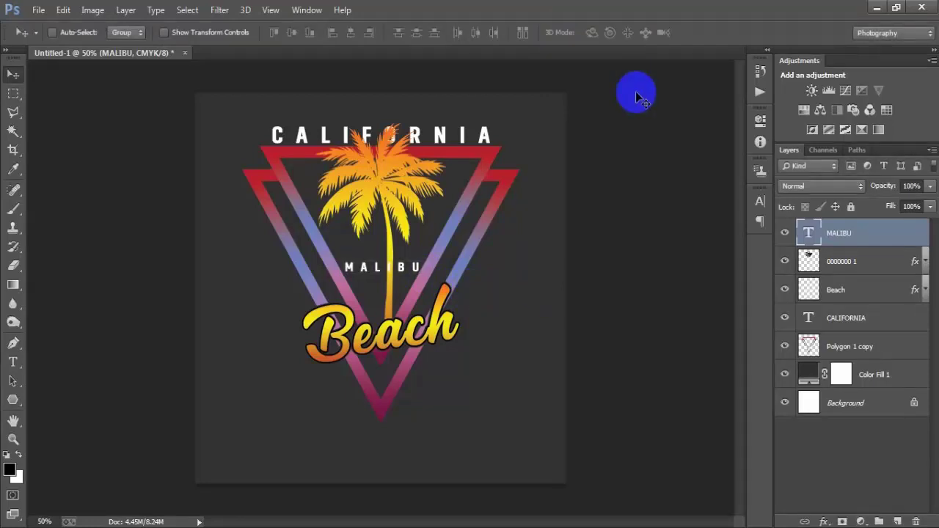
key("ctrl+t")
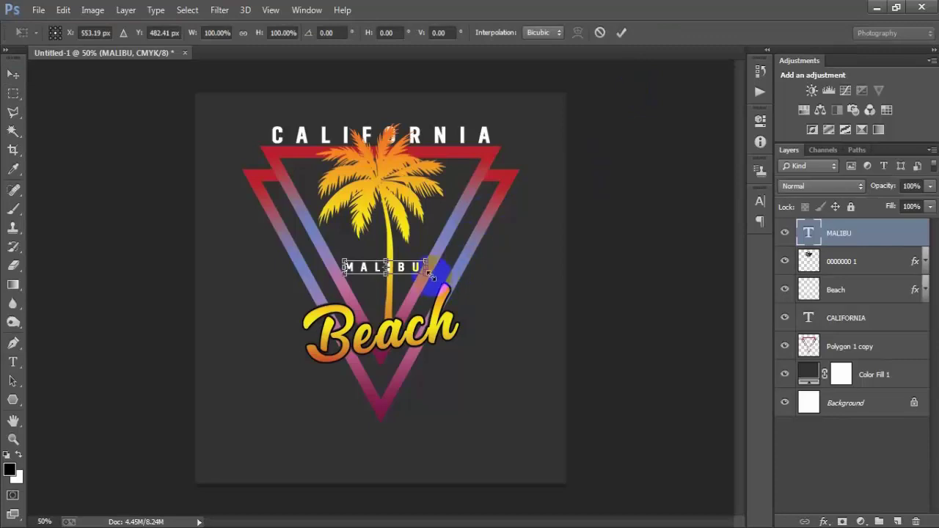
left_click(621, 32)
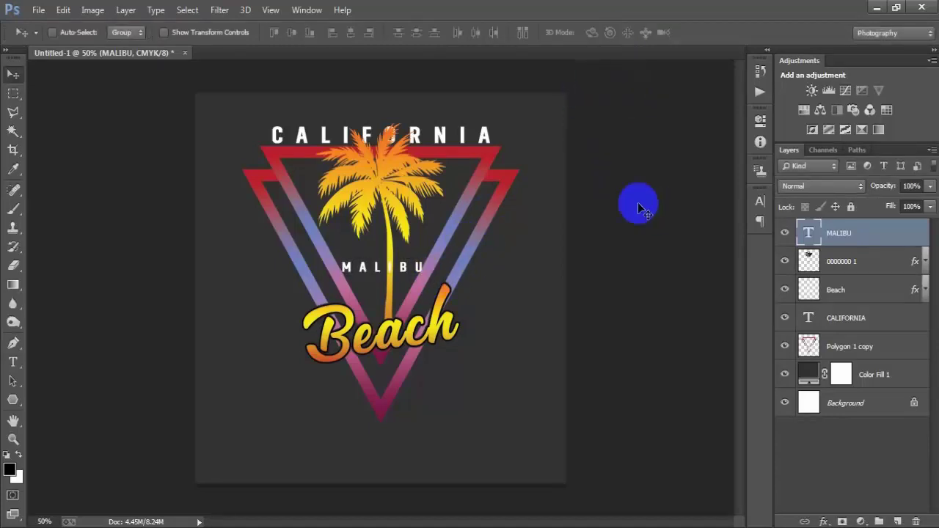
Group MALIBU through Polygon 1 copy into Group 1, enlarge to ~111%, and nudge it down
left_click(847, 349, "shift")
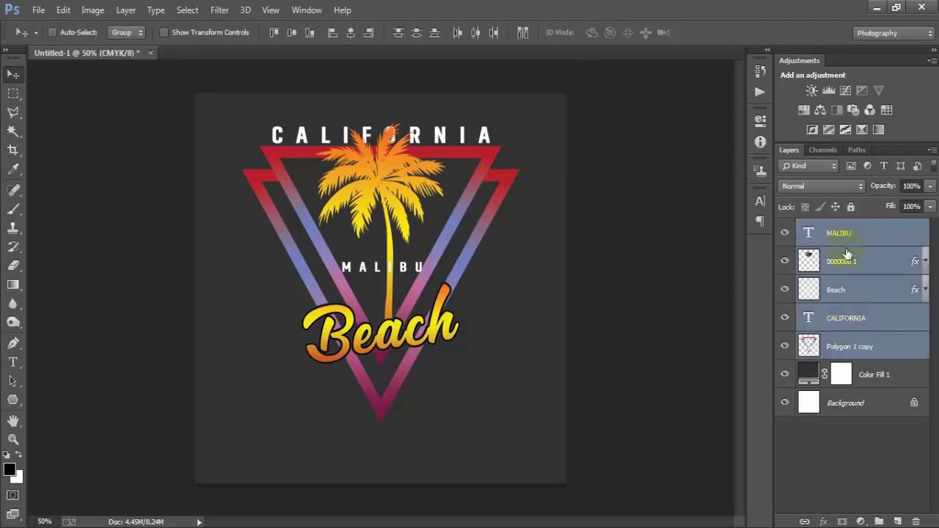
key("ctrl+g")
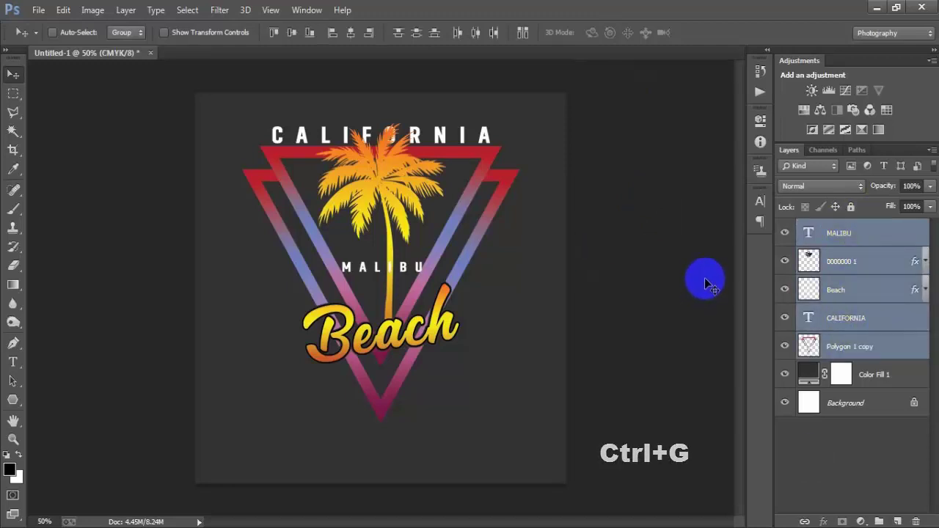
key("ctrl+t")
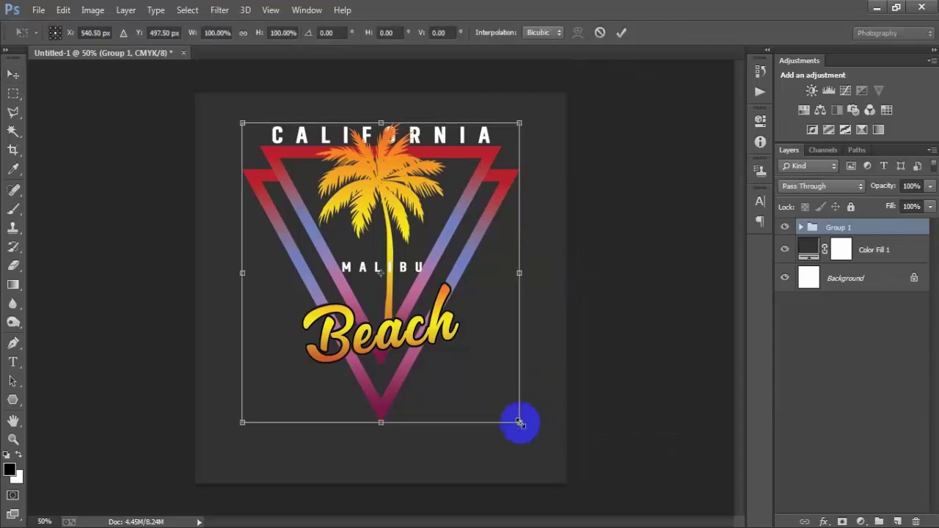
left_click_drag(518, 422, 536, 439)
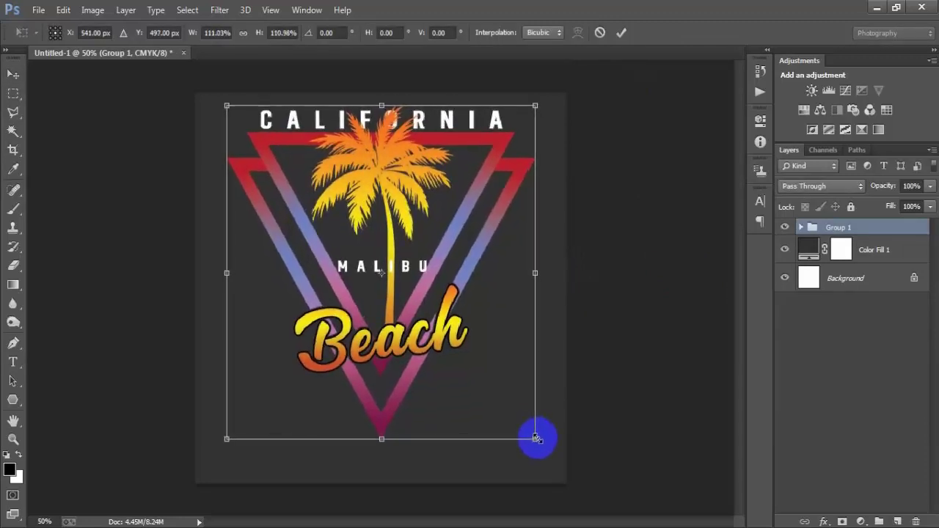
left_click(621, 32)
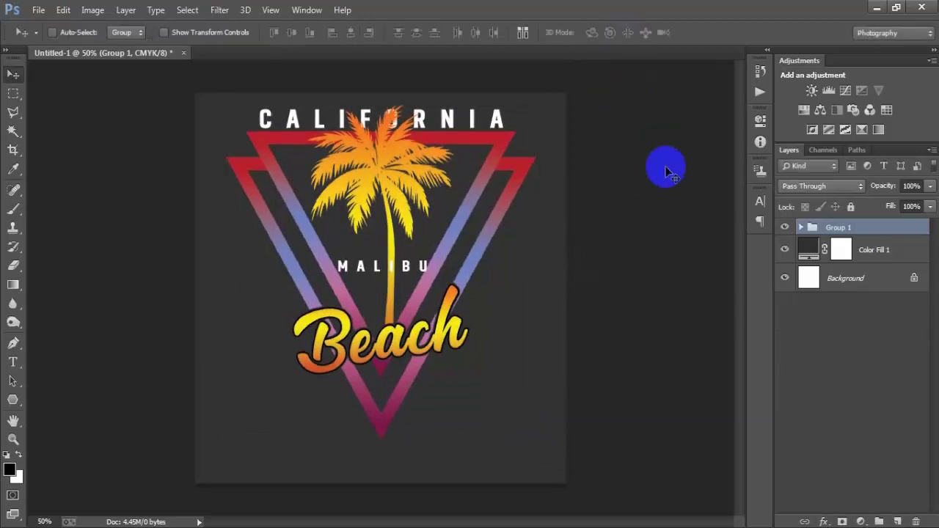
key("shift+Down")
key("shift+Down")
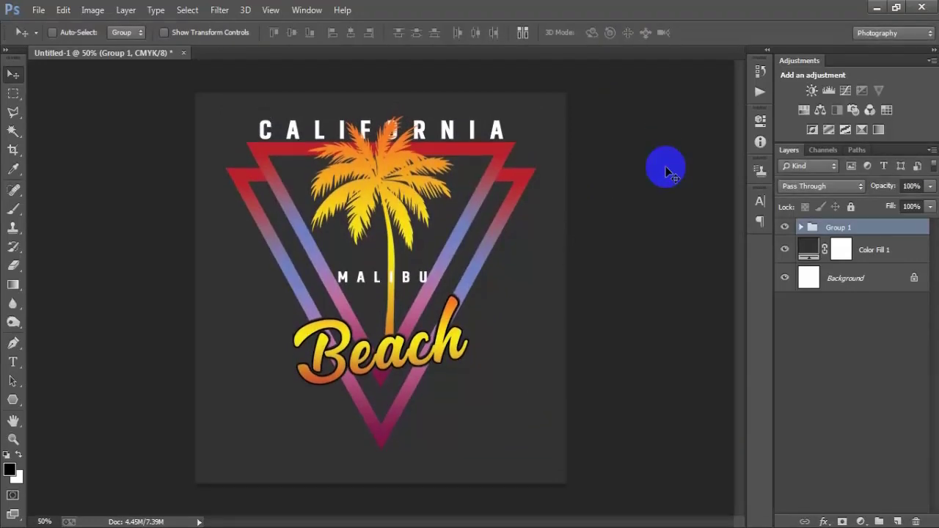
key("shift+Down")
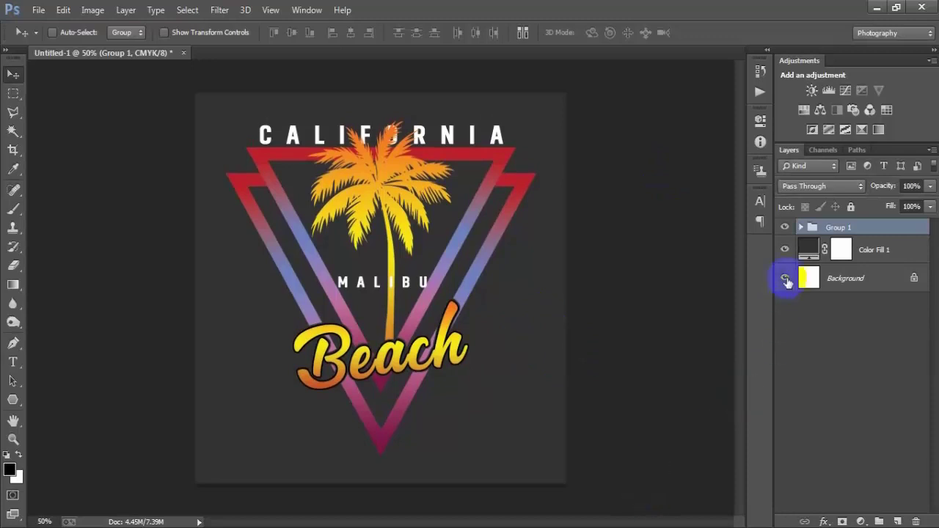
Hide the background fill and export a transparent PNG-24 named 'Mug 2021' to the Desktop
left_click(784, 251)
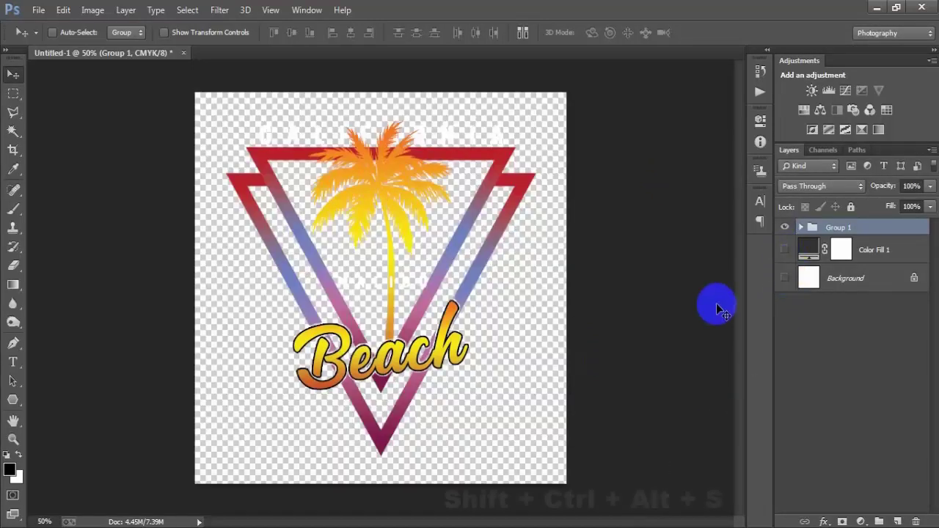
key("ctrl+shift+alt+s")
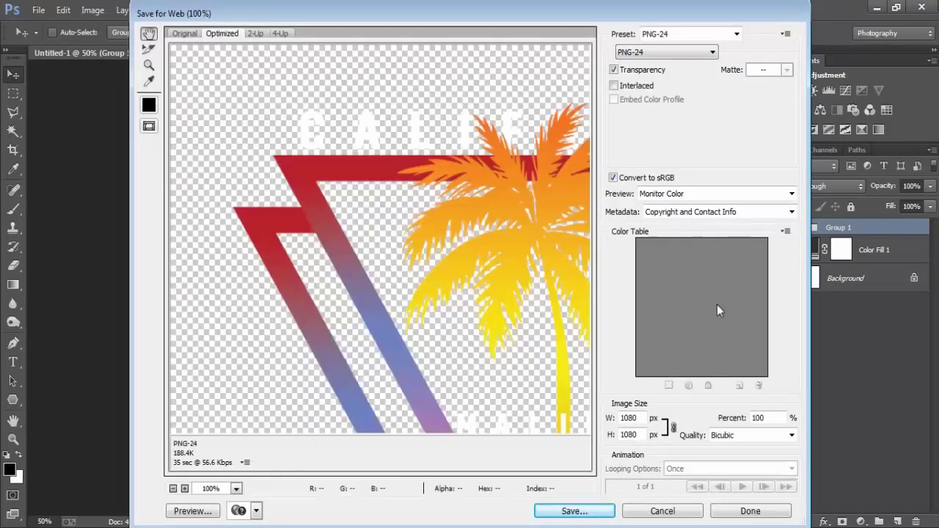
left_click_drag(528, 304, 477, 213)
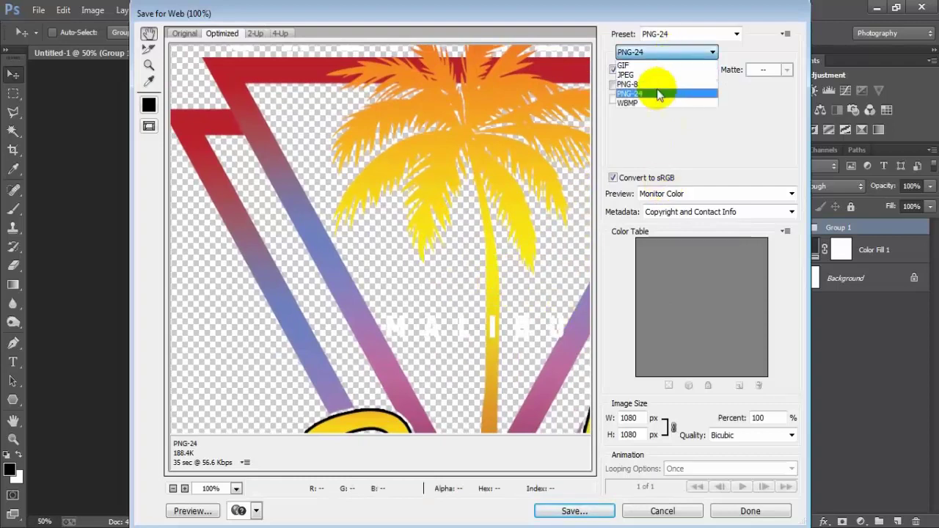
left_click(681, 94)
left_click(552, 512)
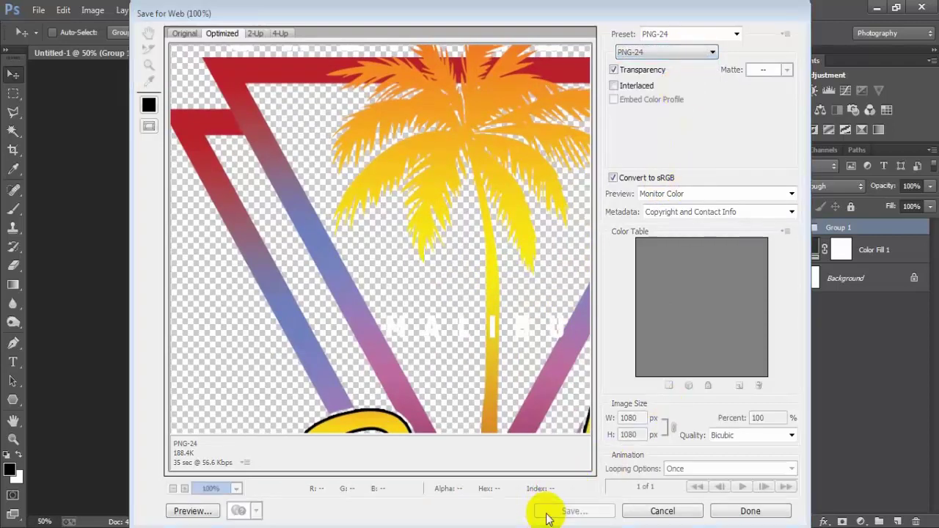
type("M")
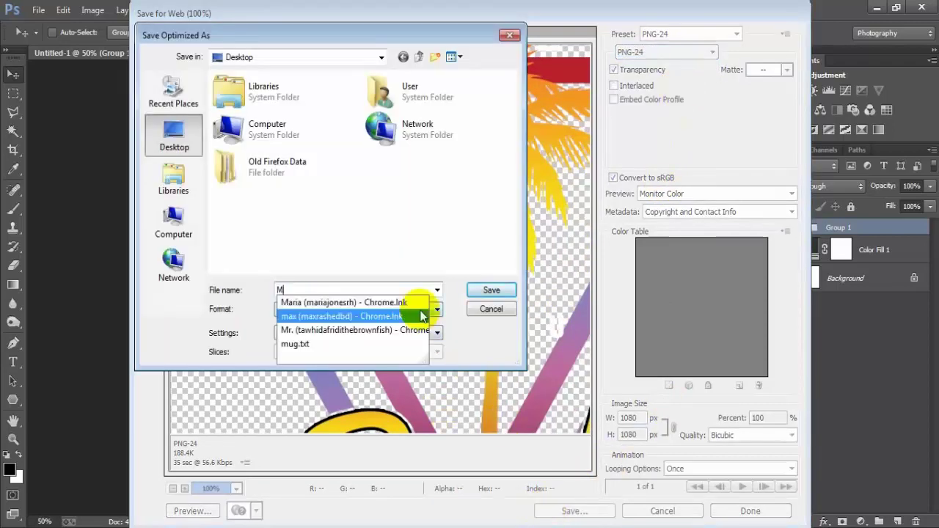
type("ug 2021")
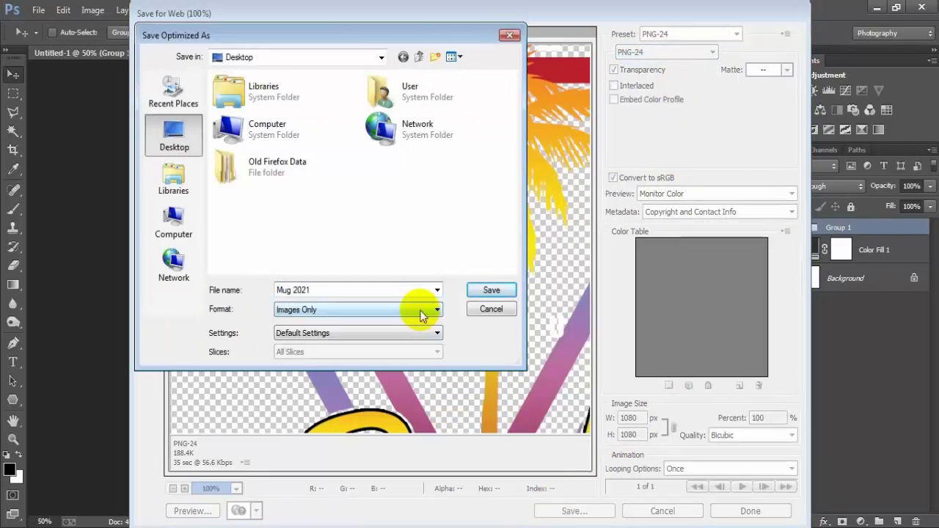
key("Return")
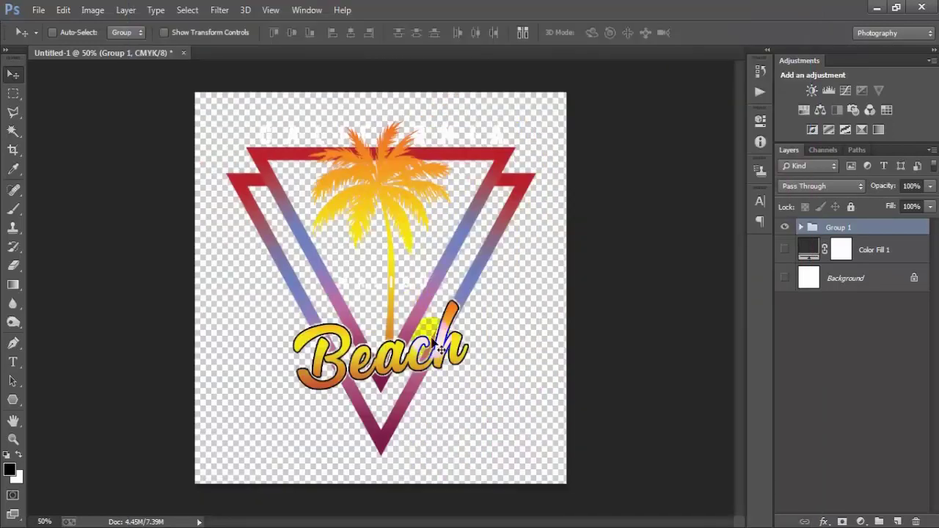
Show Background and Color Fill 1 again, recolouring the fill to black 000000
left_click(786, 278)
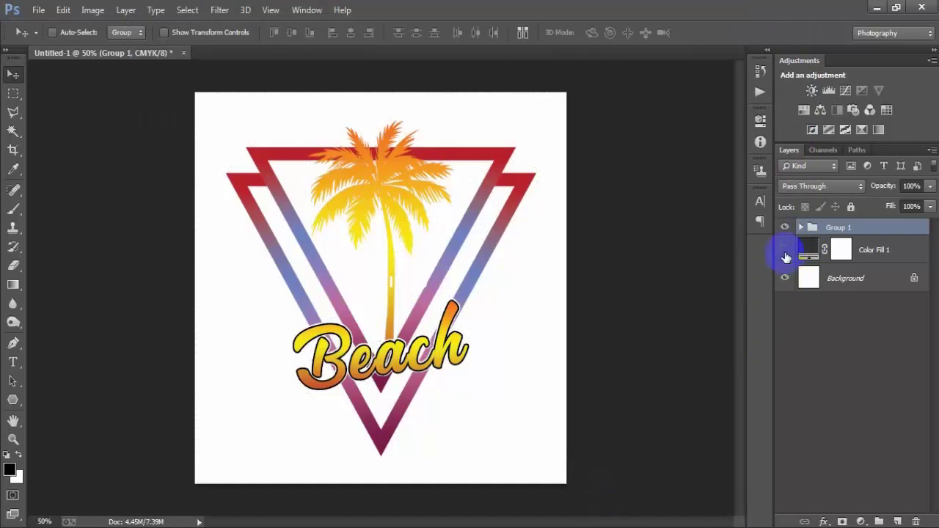
left_click(785, 249)
double_click(807, 249)
left_click(576, 157)
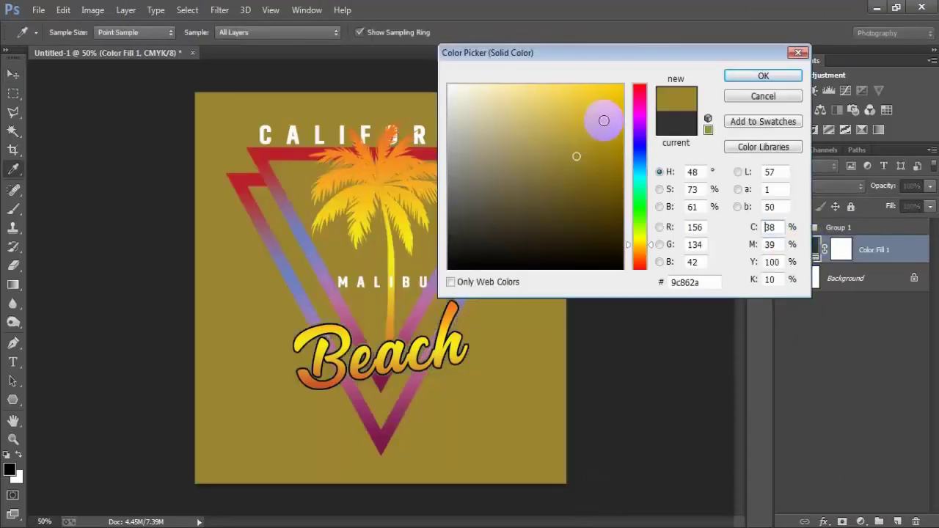
left_click(604, 120)
left_click(639, 187)
left_click_drag(606, 228, 479, 273)
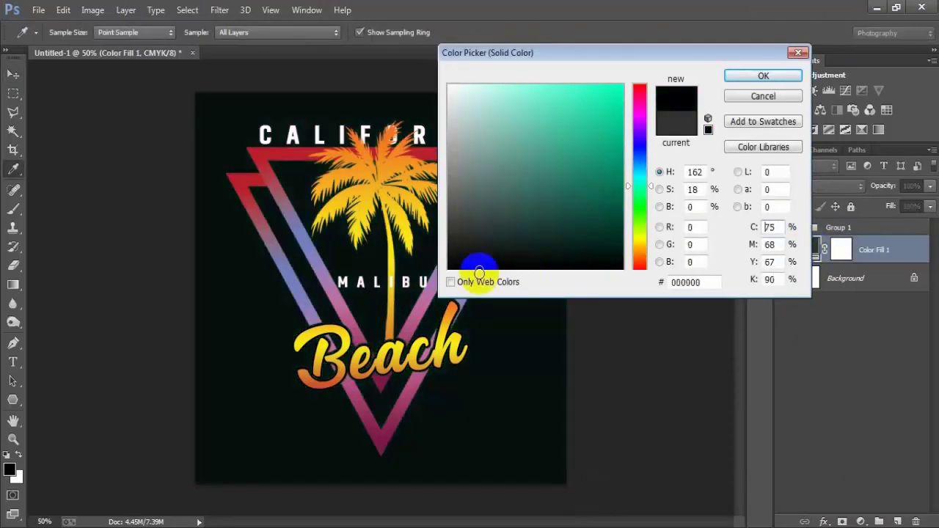
left_click(763, 75)
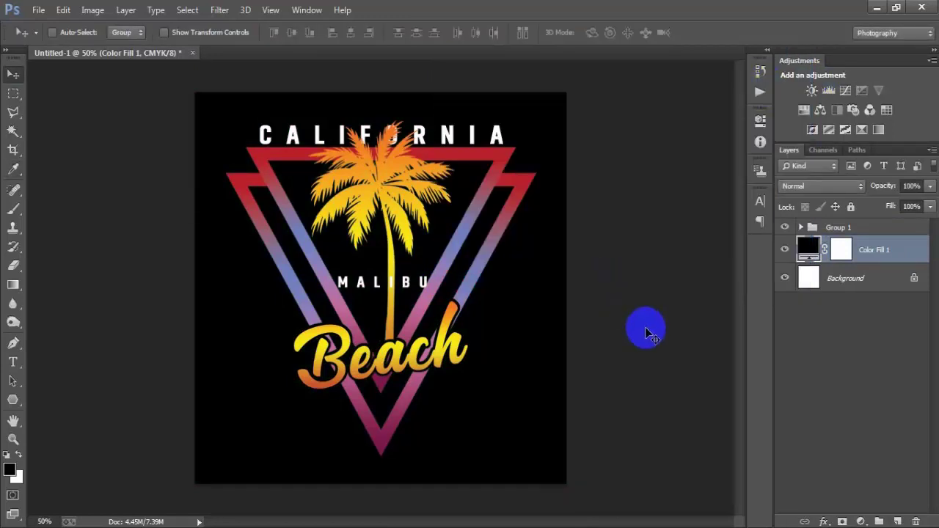